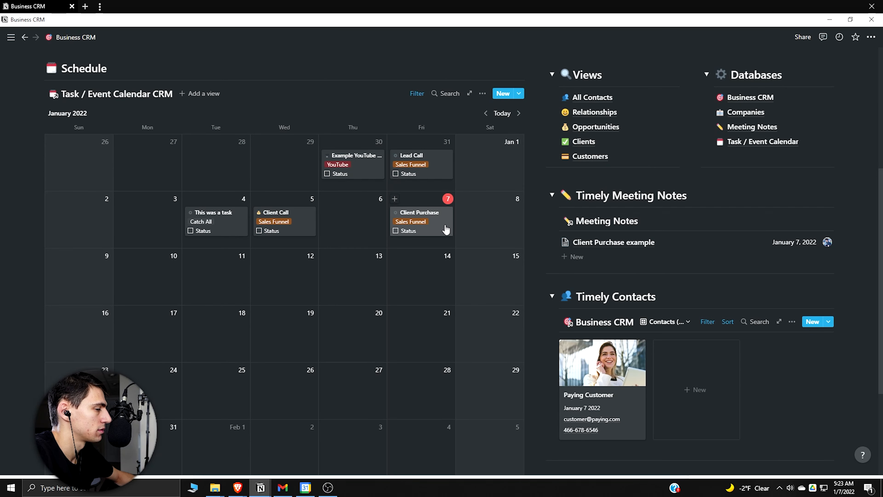
- Review the filters on the Timely Contacts gallery and look over the dashboard's schedule, views and meeting notes sections
click(708, 321)
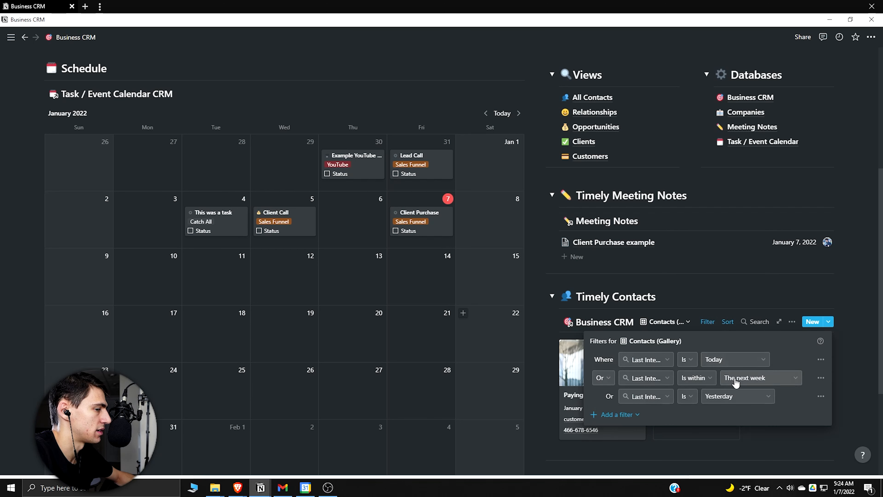
click(583, 374)
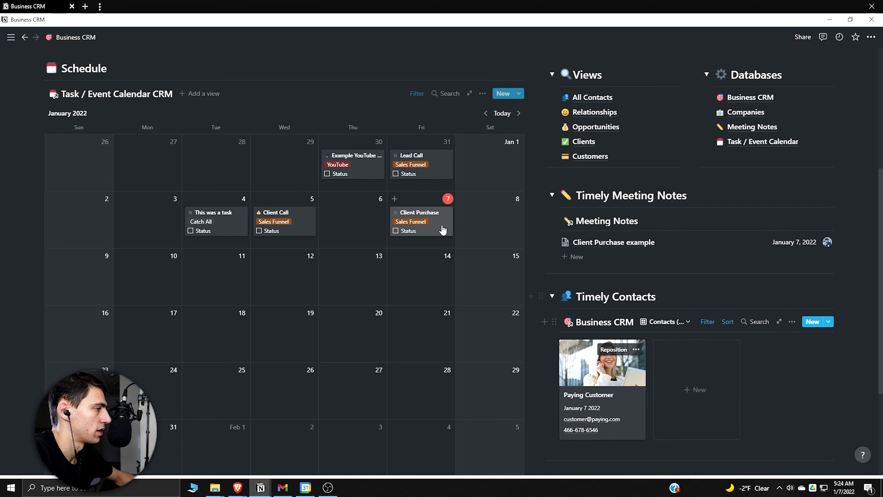
scroll(404, 218, up, 3)
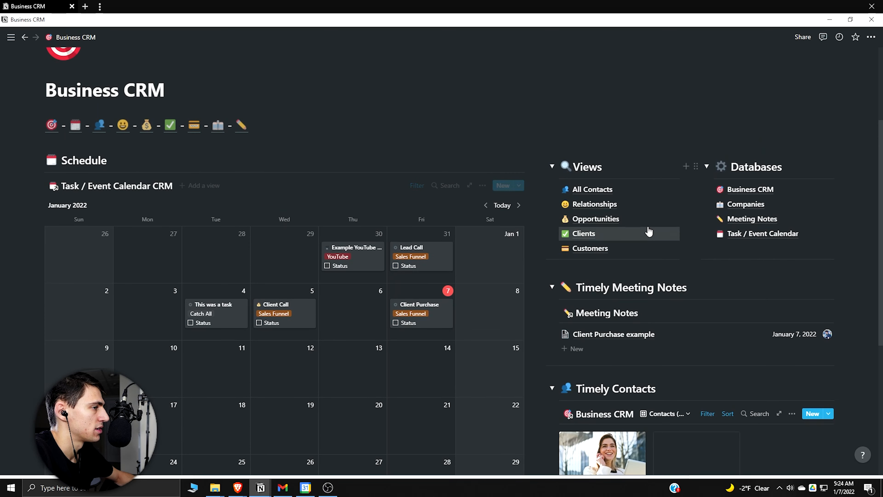
scroll(86, 57, down, 3)
scroll(475, 278, up, 3)
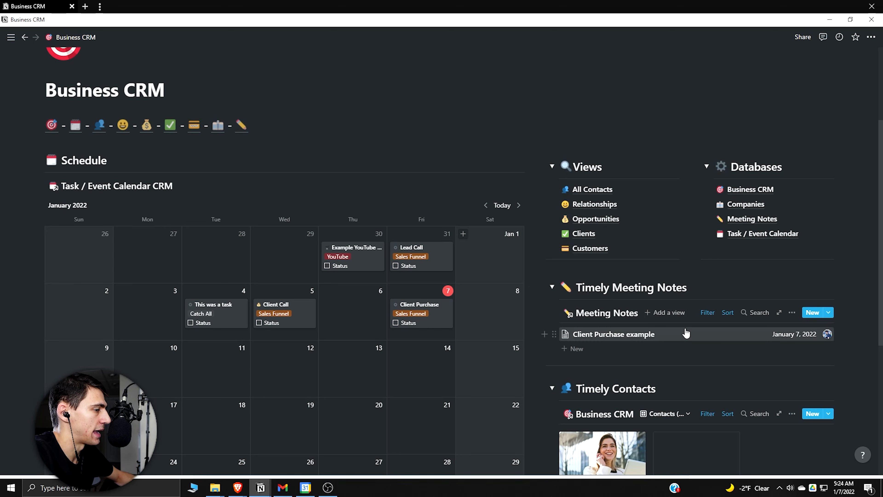
scroll(688, 331, down, 1)
scroll(678, 344, up, 3)
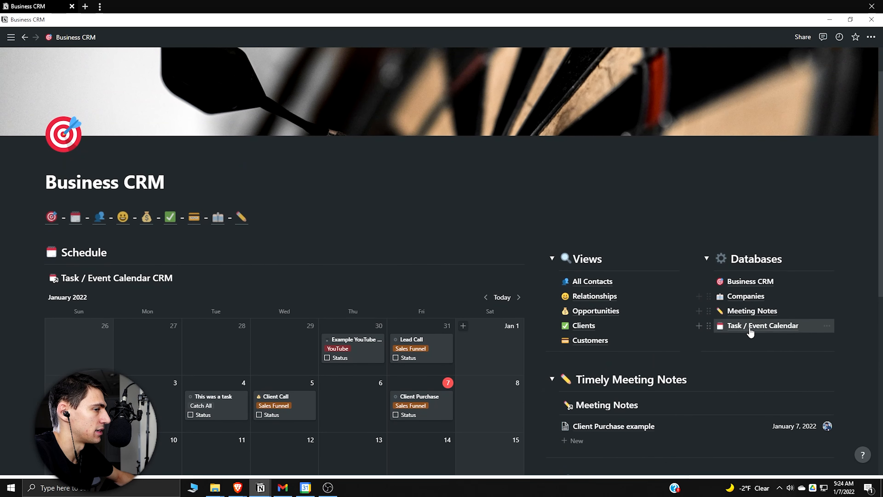
- Open the Task / Event Calendar database page, look over its calendar, and return to the Business CRM dashboard
click(730, 325)
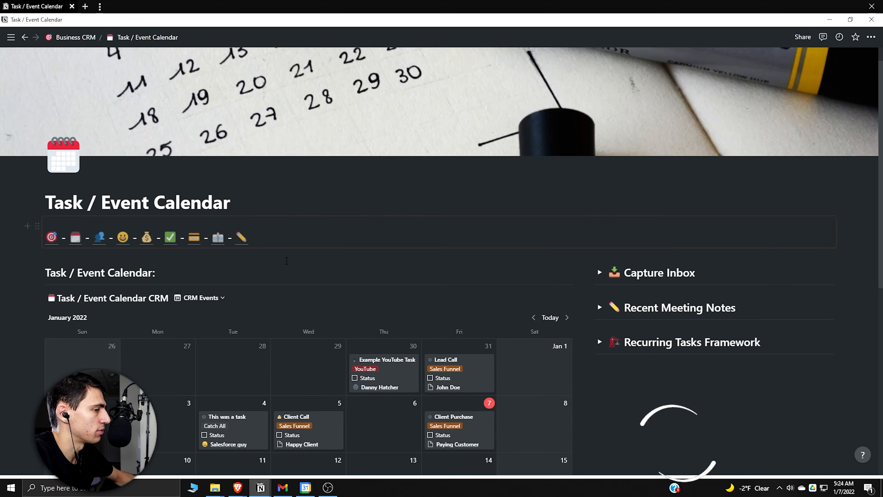
scroll(323, 278, down, 4)
scroll(324, 282, up, 3)
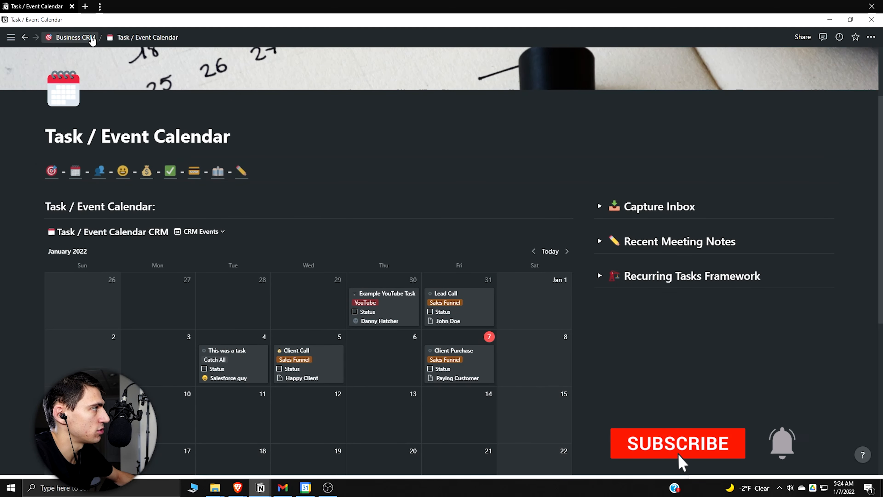
click(92, 40)
scroll(786, 300, down, 1)
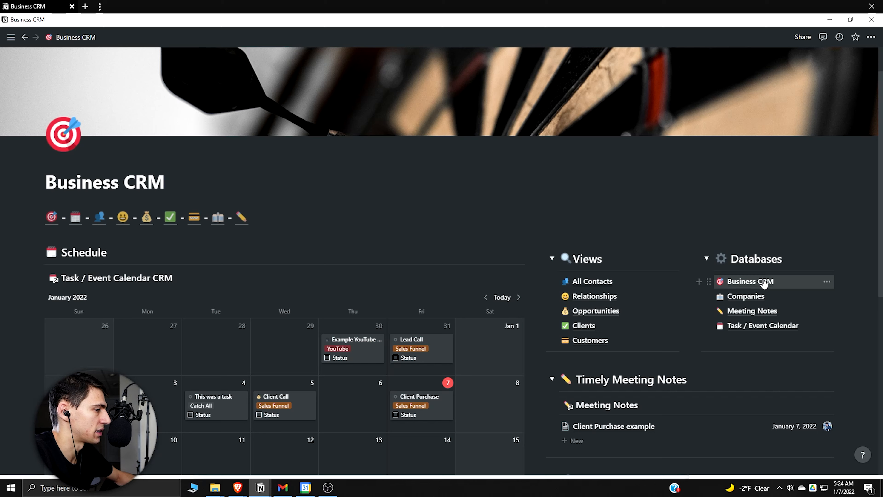
- Create a new sub-page titled "Business CRM" in the empty line under Databases
scroll(764, 284, down, 2)
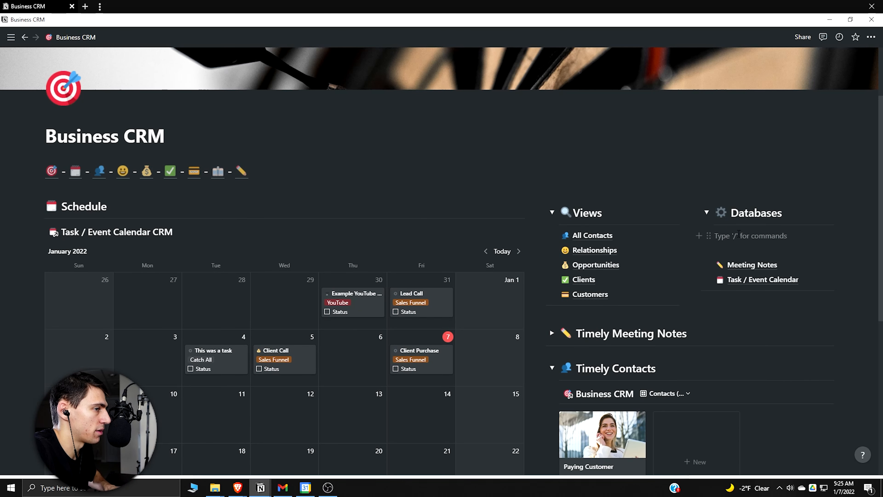
text(/page)
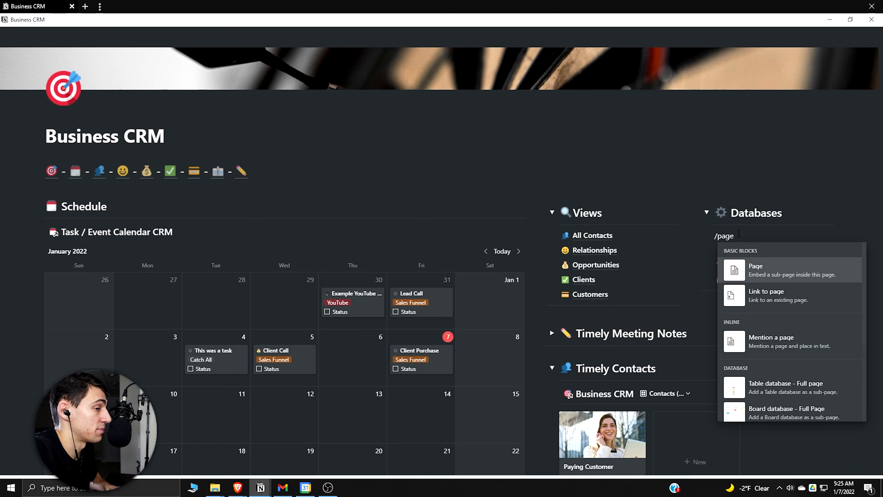
key(Return)
text(Business CRM)
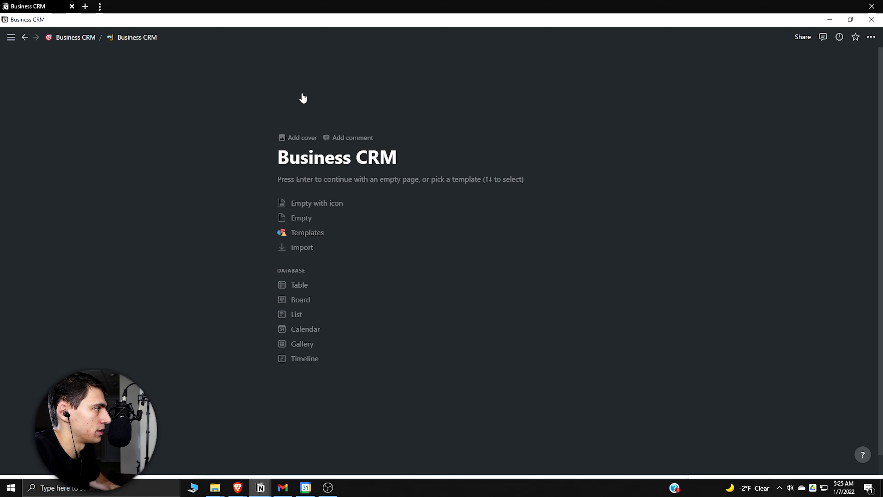
- Add an icon to the new Business CRM page and set it to the dart emoji
click(290, 136)
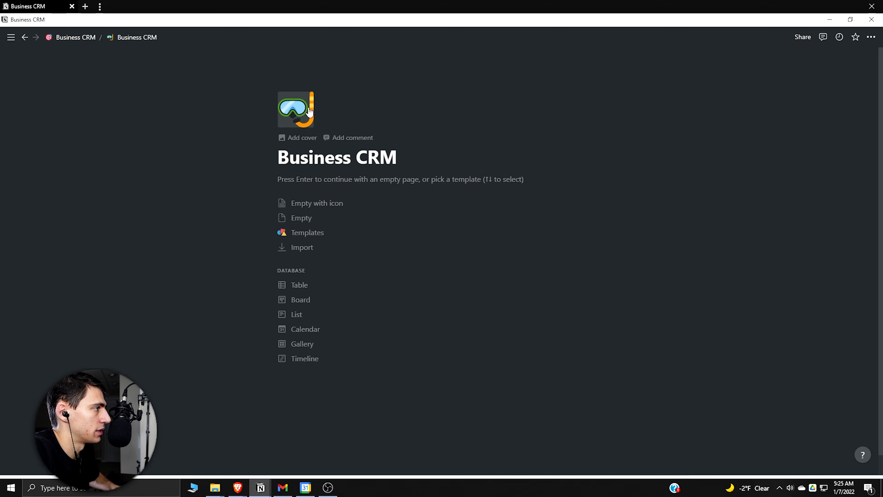
click(295, 109)
text(dart)
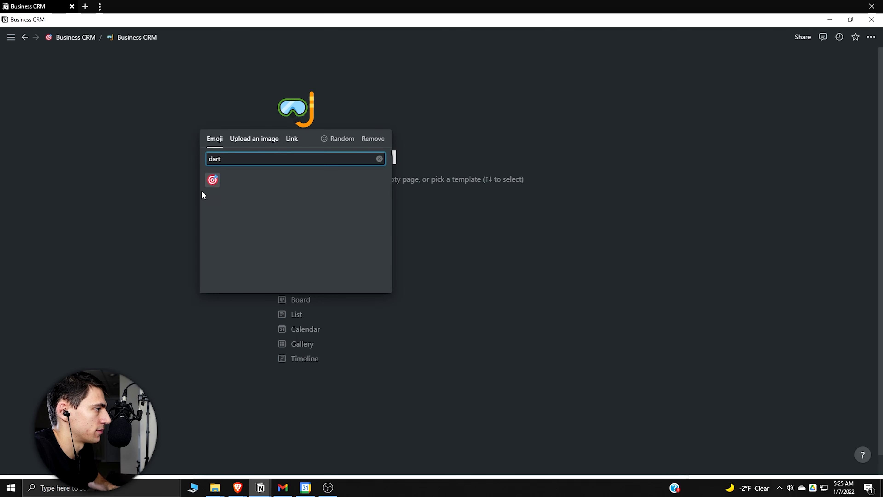
click(212, 181)
- Change the page's cover to the Unsplash business photo of silhouetted people overlooking a city skyline
click(546, 173)
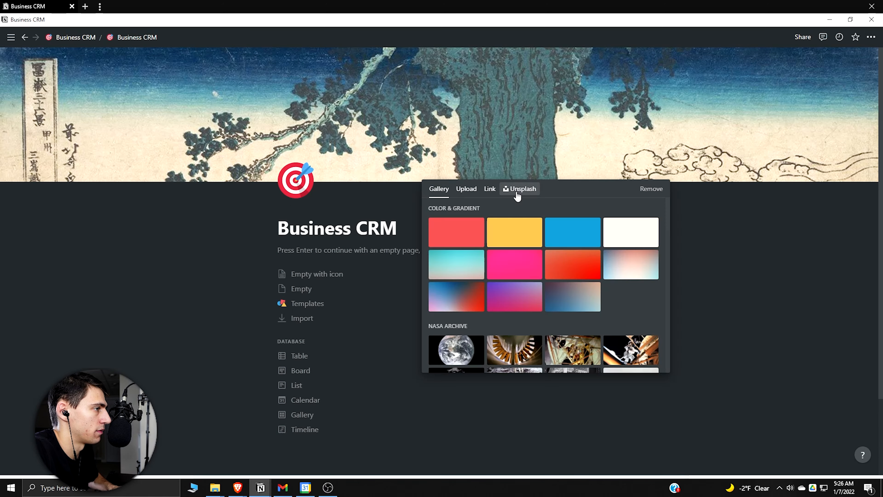
click(517, 194)
text(busin)
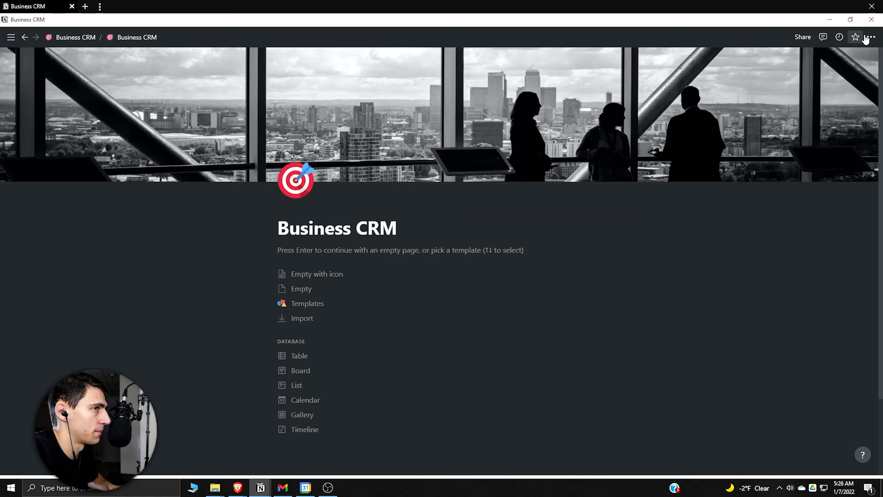
- Insert an inline table database titled "Business CRM" in the body of the new page
click(230, 254)
text(/table)
key(Return)
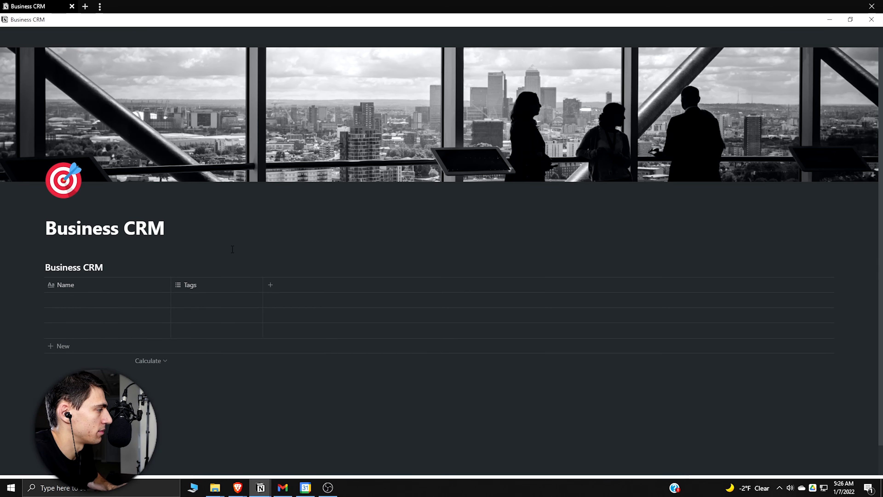
- Open the Business CRM table as its own page and give it the dart emoji icon
click(793, 268)
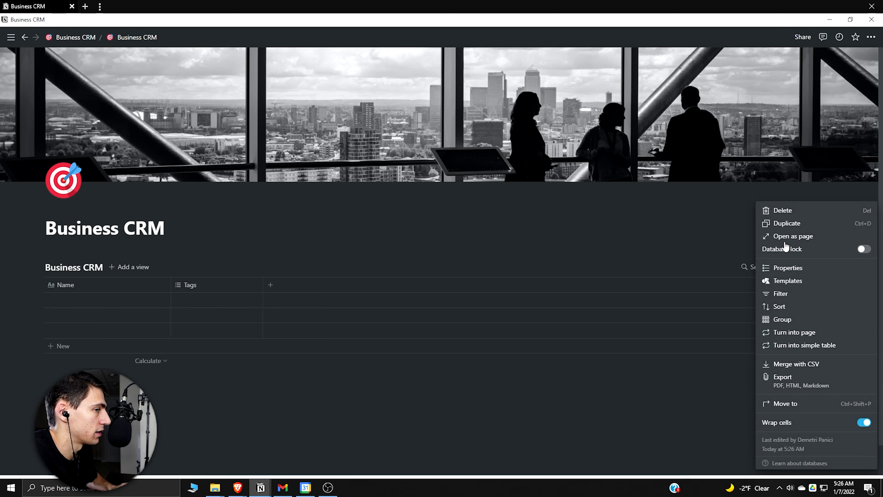
click(775, 232)
mouse_move(50, 80)
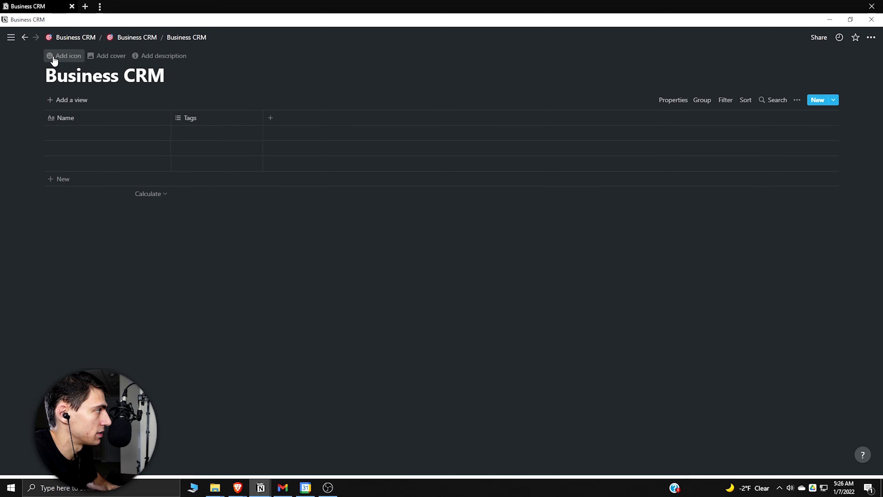
click(57, 71)
text(dart)
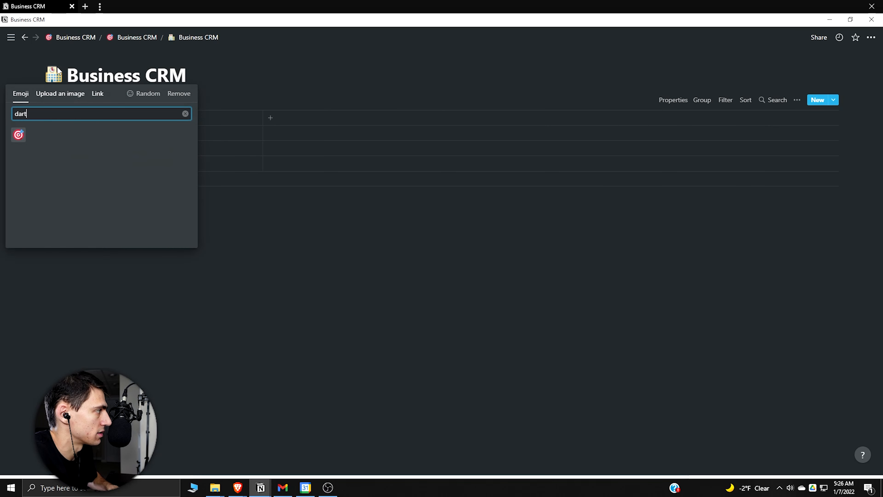
click(18, 134)
- Return to the main Business CRM dashboard and create a sub-page titled "Companies" under Databases
click(119, 38)
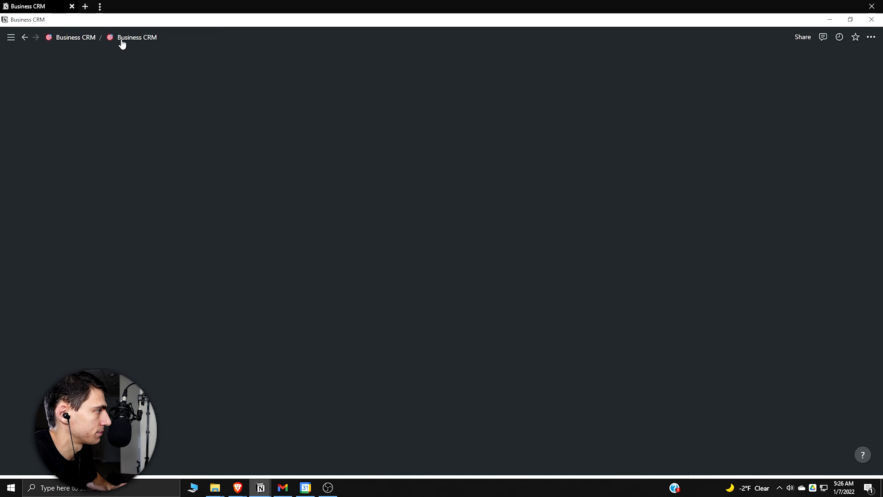
click(76, 38)
scroll(651, 383, down, 4)
click(749, 204)
text(/page)
key(Return)
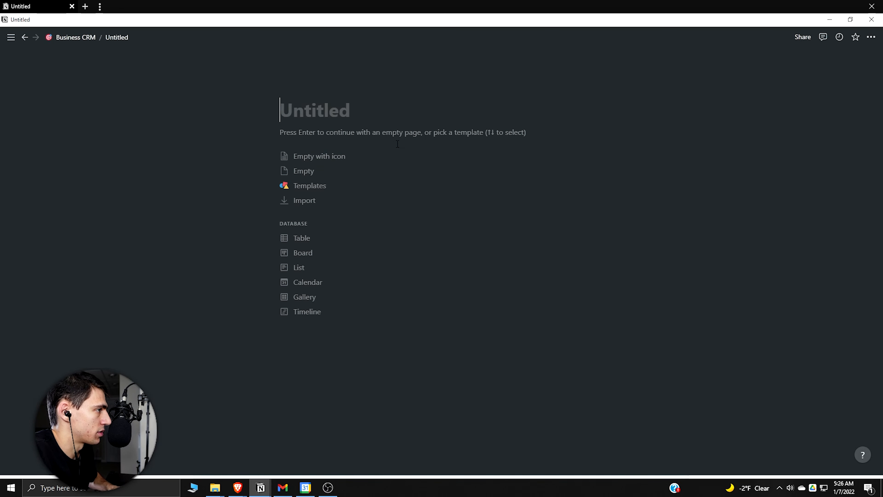
text(Companies)
- Add an icon to the Companies page and set it to the white building emoji found by searching "building"
click(299, 91)
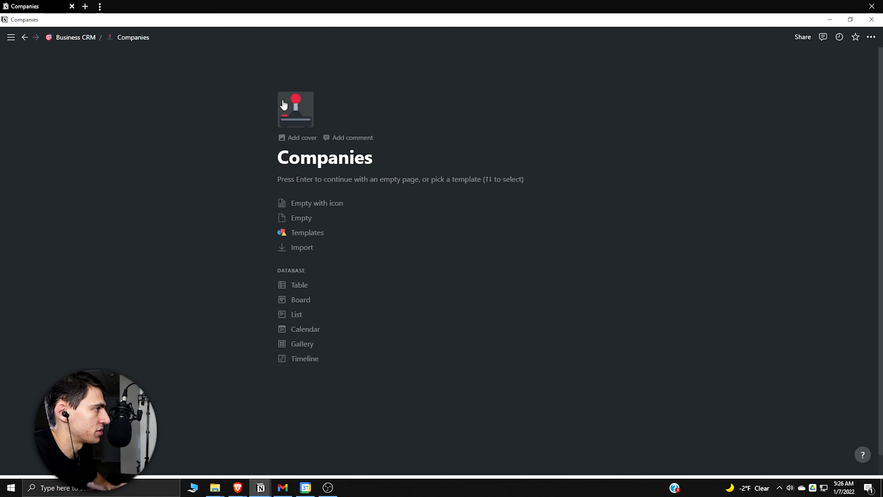
click(291, 119)
text(bu)
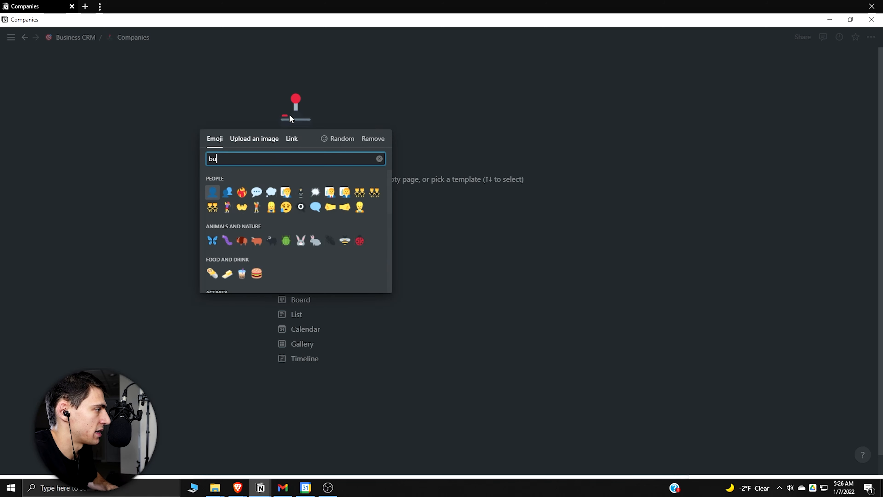
text(siness)
double_click(266, 160)
text(building)
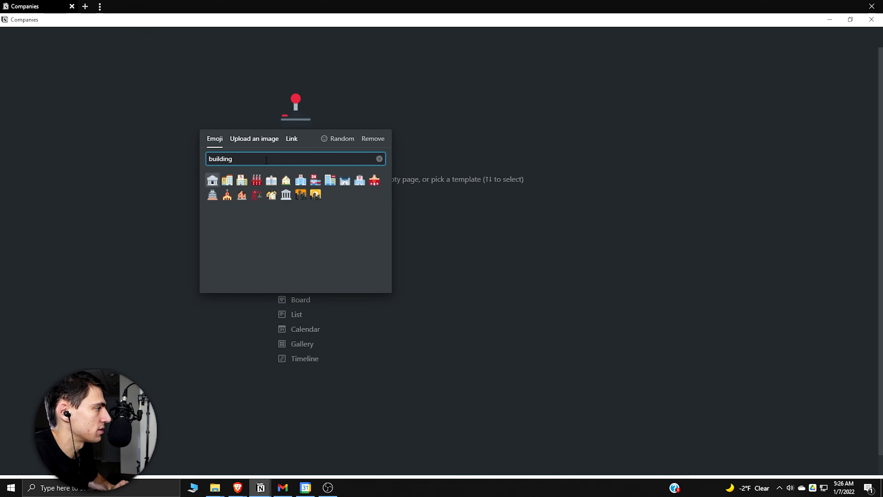
click(271, 180)
- Add a cover to the Companies page using the Unsplash "business" photo of skyscrapers seen from below
click(300, 138)
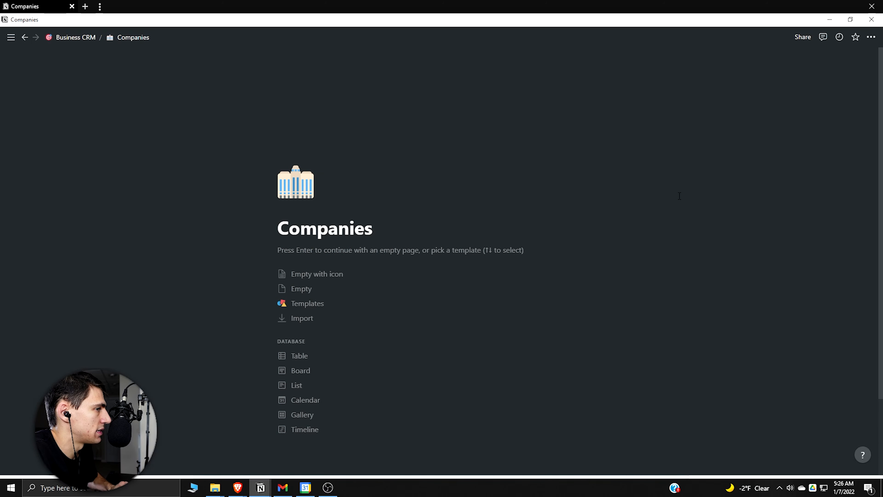
click(543, 173)
click(525, 189)
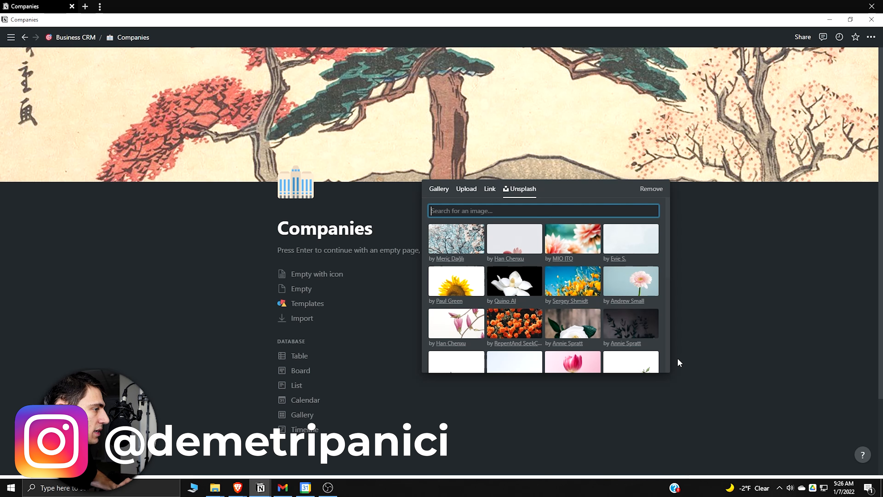
text(business)
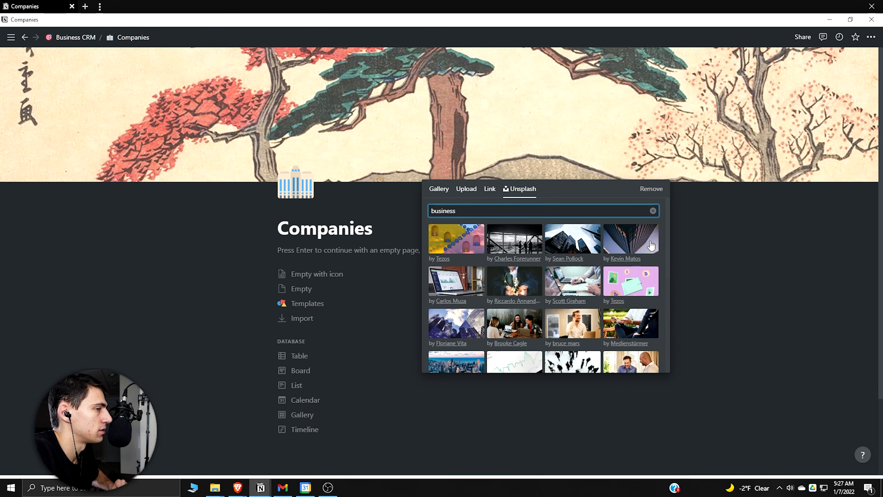
click(648, 240)
- Insert an inline table database titled "Companies" in the body of the Companies page
click(293, 233)
click(304, 250)
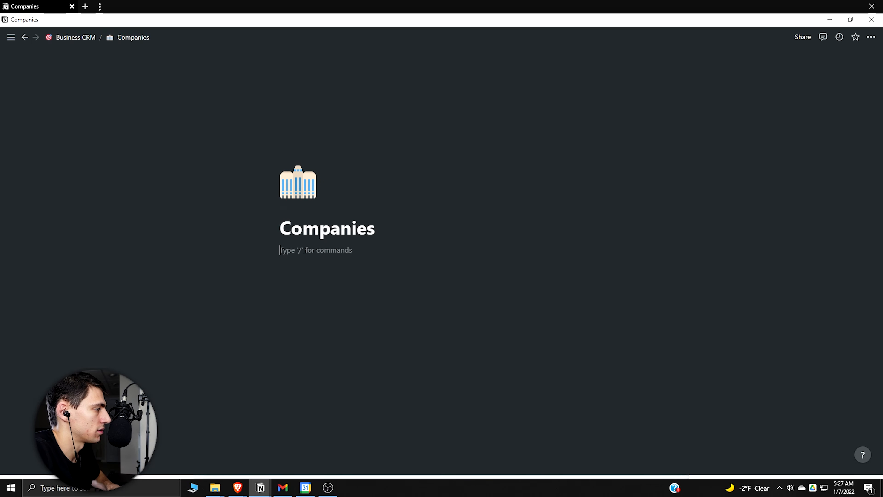
key(Return)
text(/table)
key(Down)
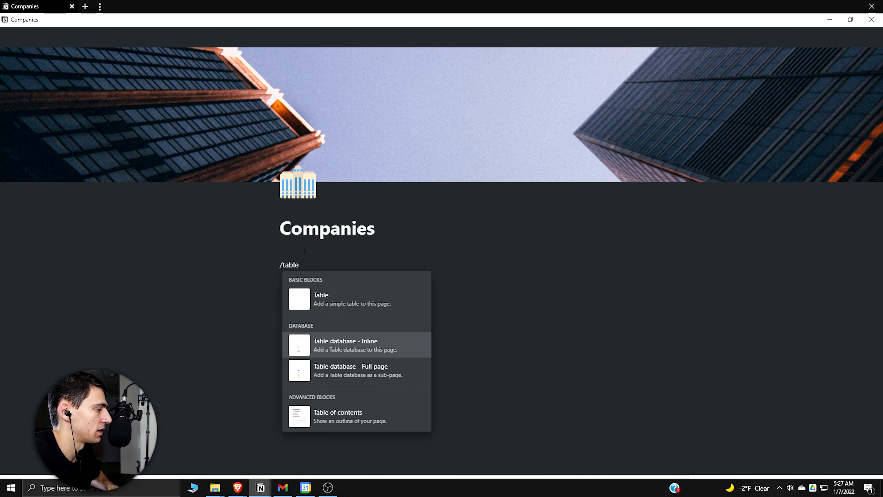
key(Return)
text(Companies)
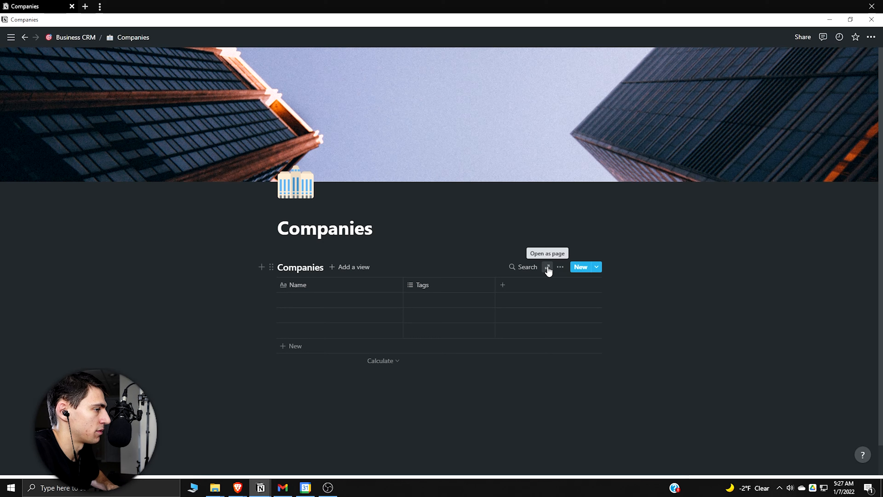
- Open the Companies table as its own page and give it the white building emoji icon
click(547, 267)
click(65, 56)
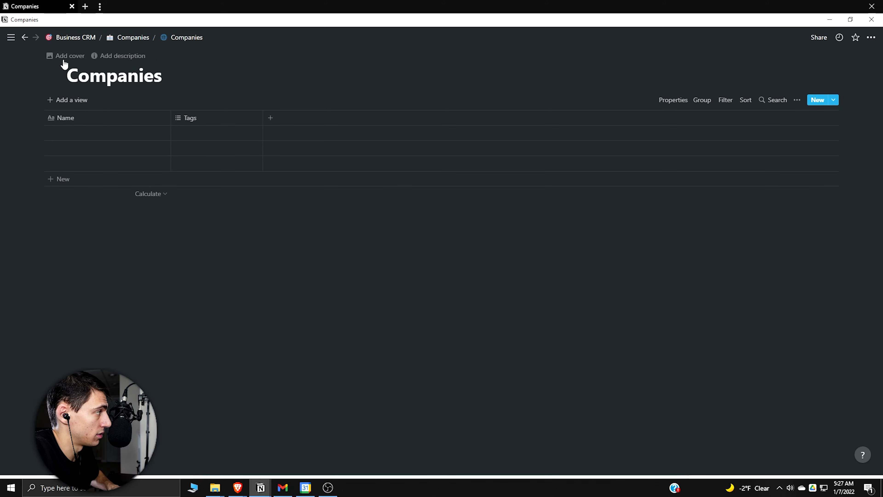
click(59, 81)
text(compani)
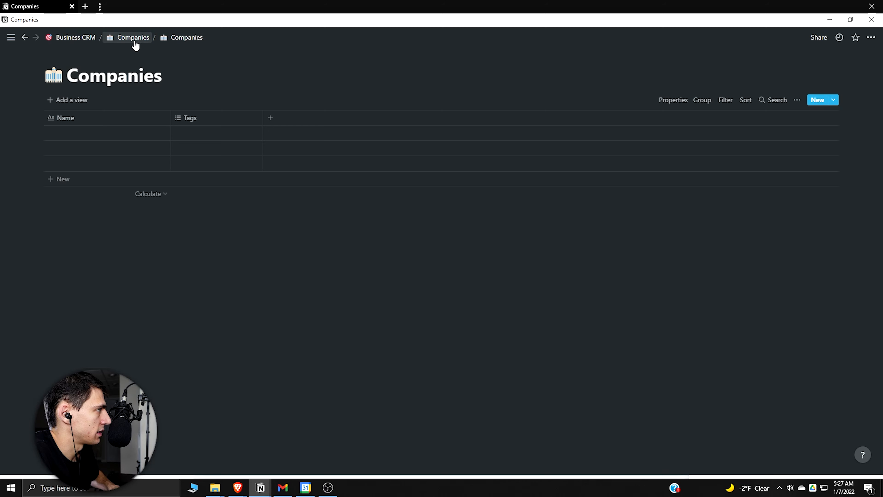
- Set the parent Companies page to full width and return to the main Business CRM dashboard
click(135, 41)
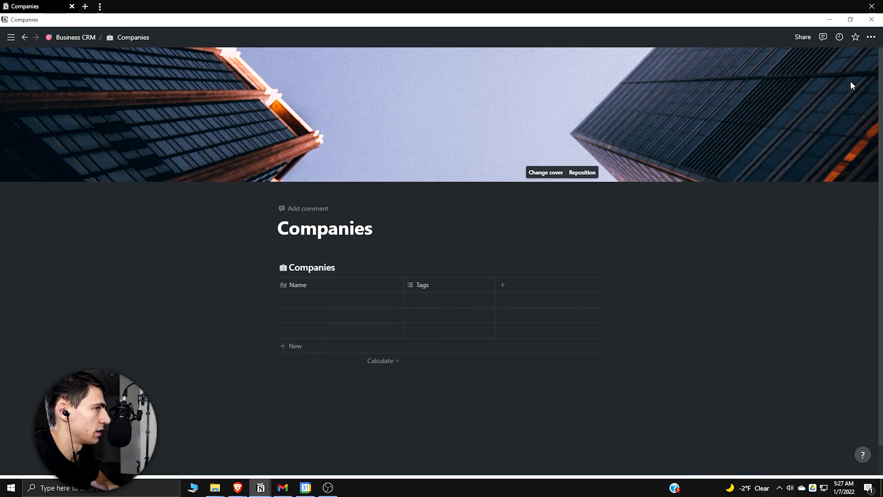
click(871, 37)
click(864, 115)
click(502, 235)
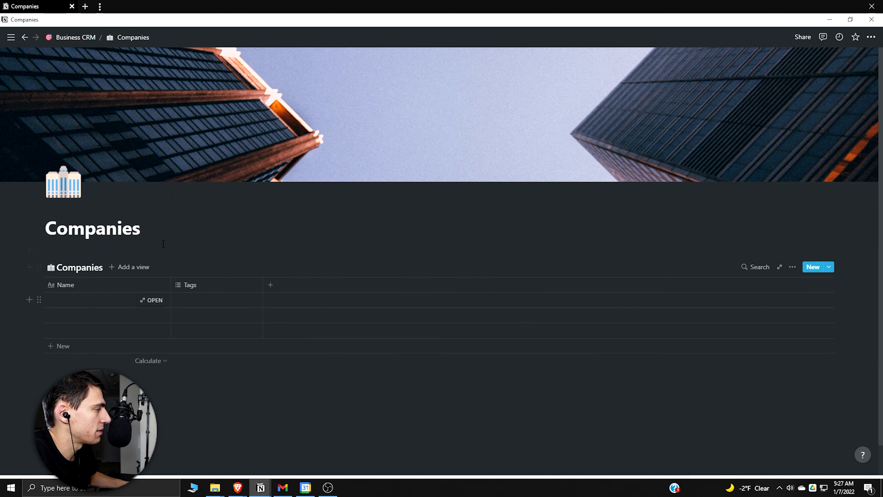
click(86, 44)
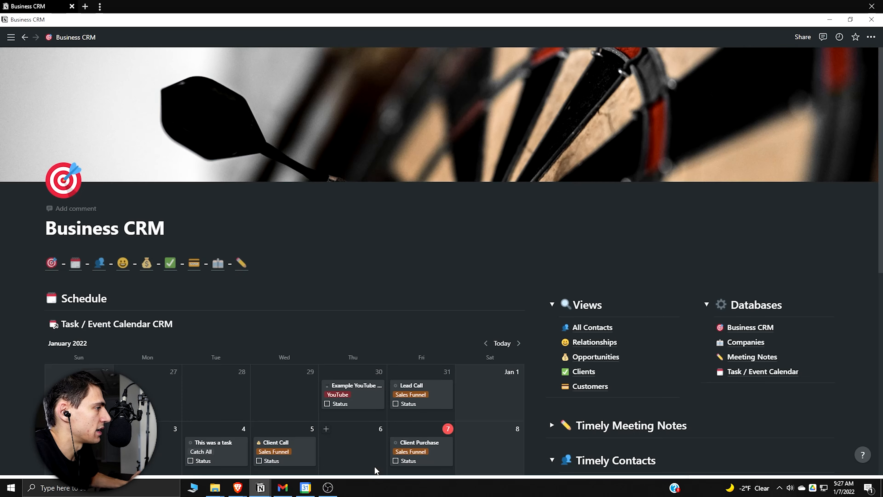
- Copy the link to the synced emoji navigation bar on the Business CRM dashboard
scroll(467, 68, down, 2)
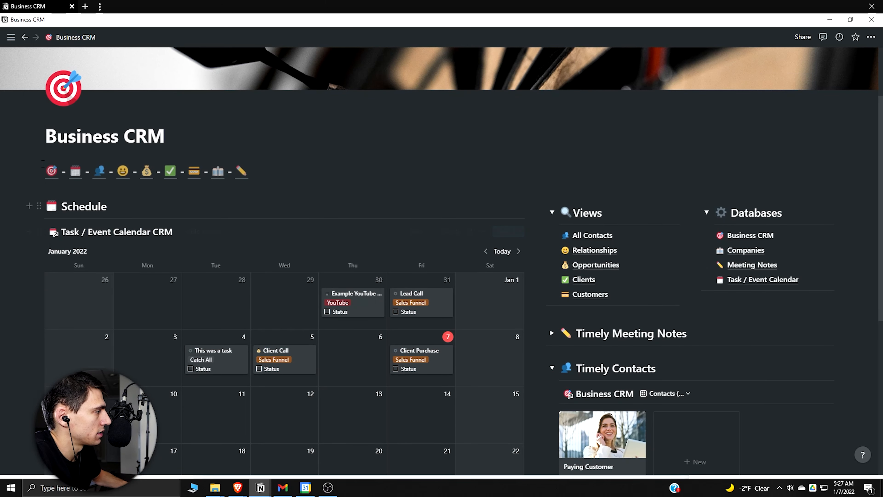
click(37, 159)
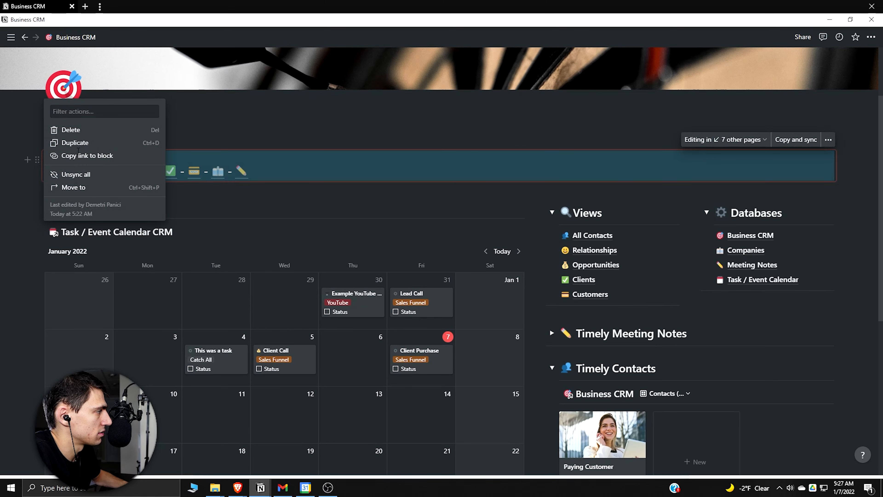
click(80, 154)
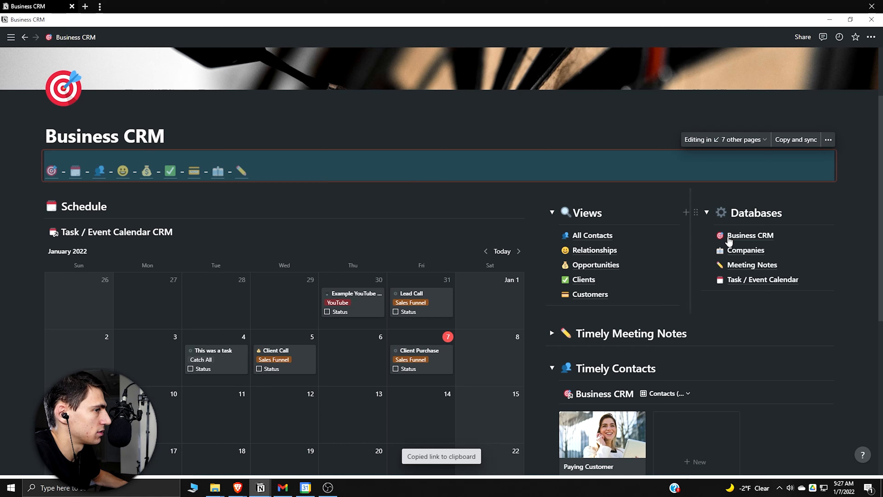
- Paste the copied navigation bar as a synced block above the table on the Business CRM database page
click(744, 237)
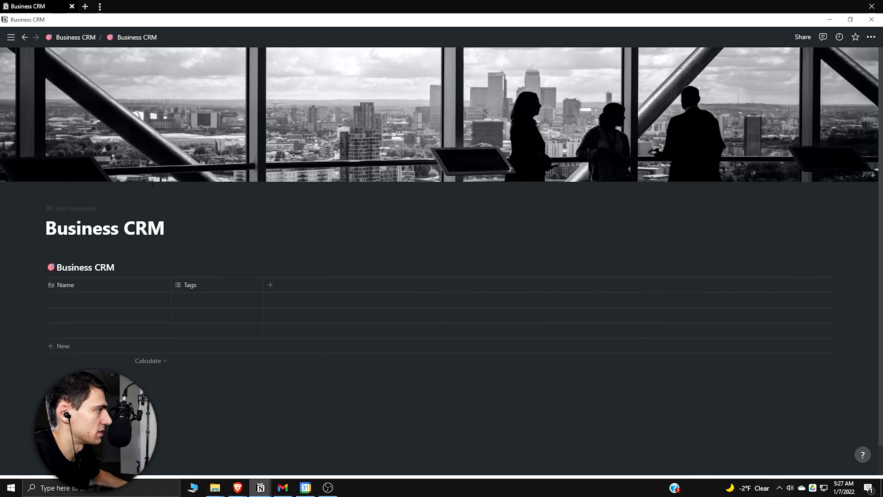
key(Return)
key(Return)
key(ctrl+v)
click(523, 293)
click(140, 251)
key(BackSpace)
click(72, 281)
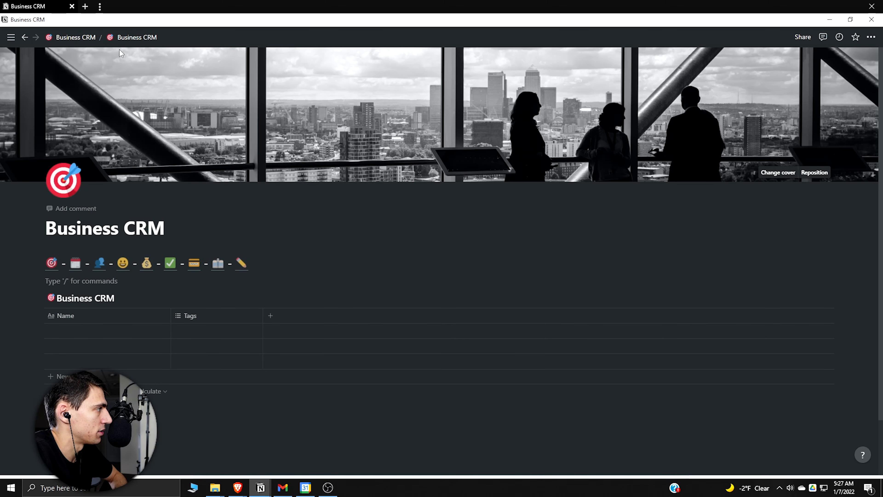
- Open the Companies page and link the building emoji in its navigation bar to that page
click(89, 42)
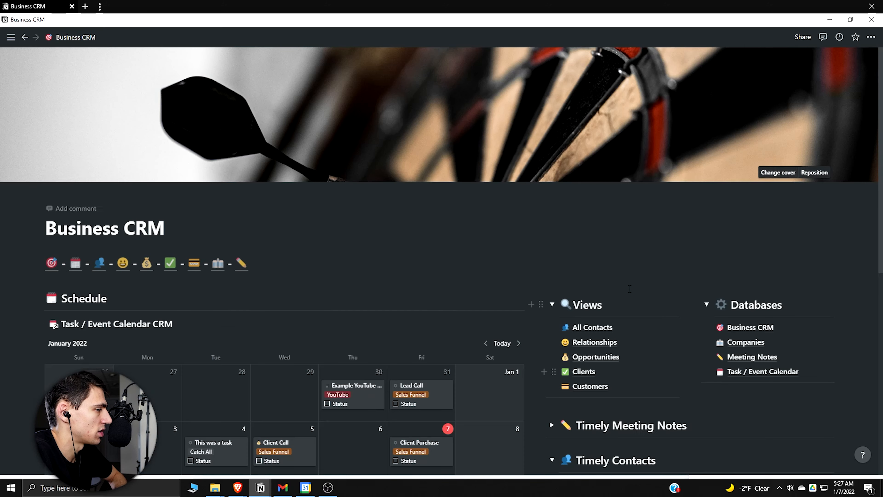
click(713, 341)
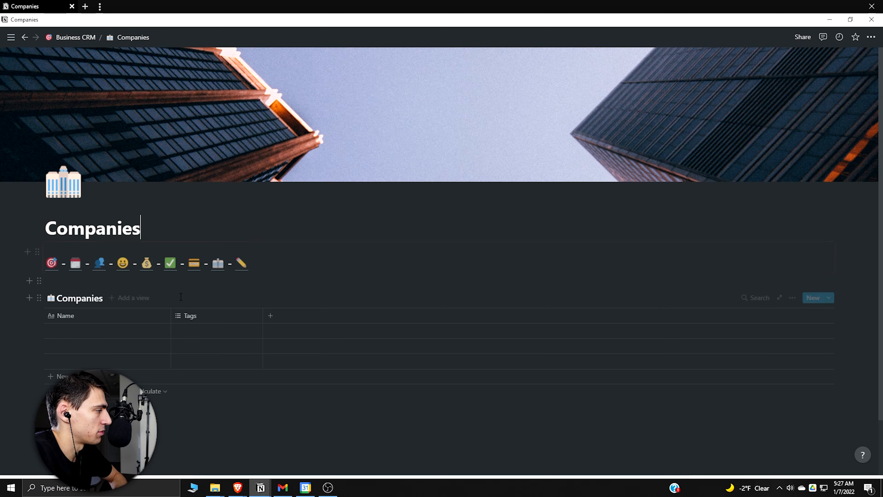
click(871, 38)
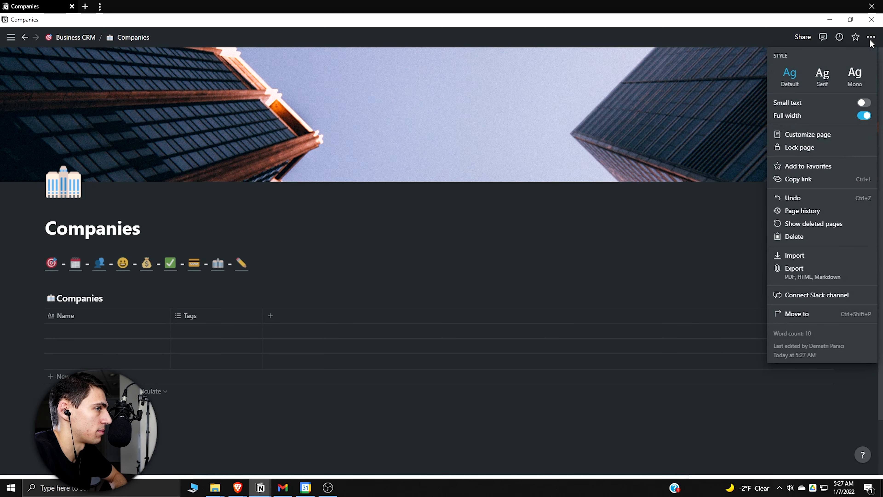
click(798, 178)
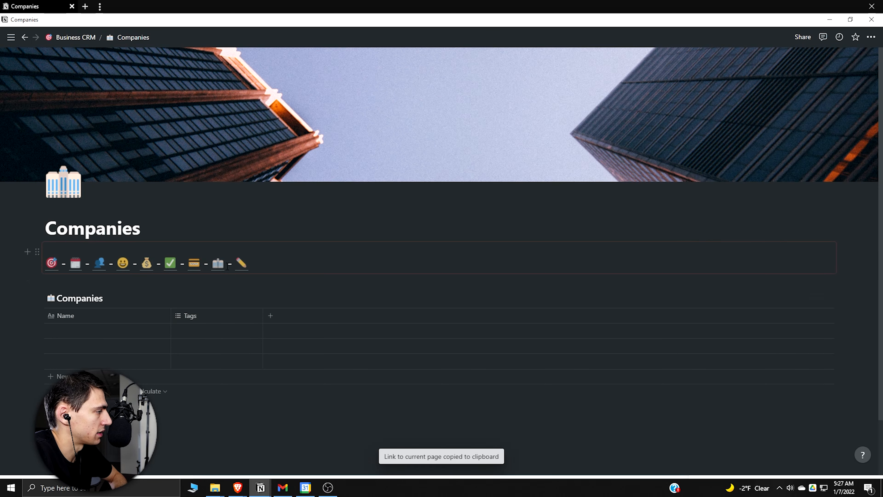
key(ctrl+v)
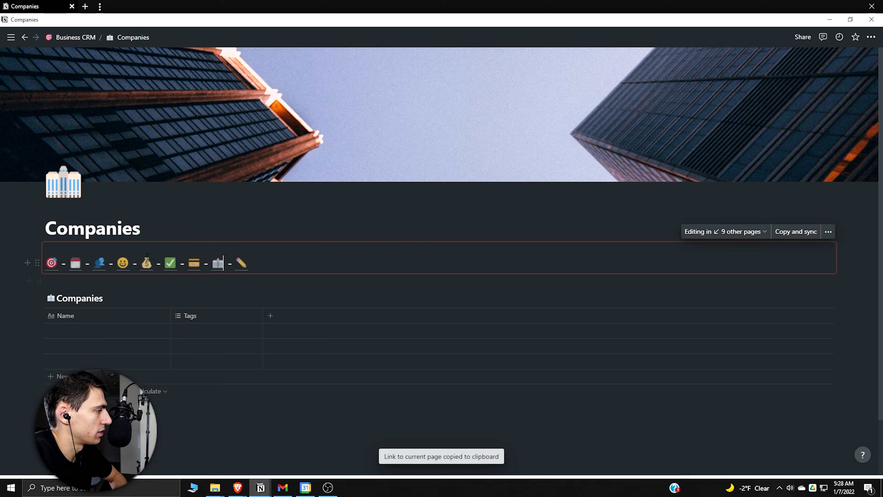
click(37, 263)
key(Escape)
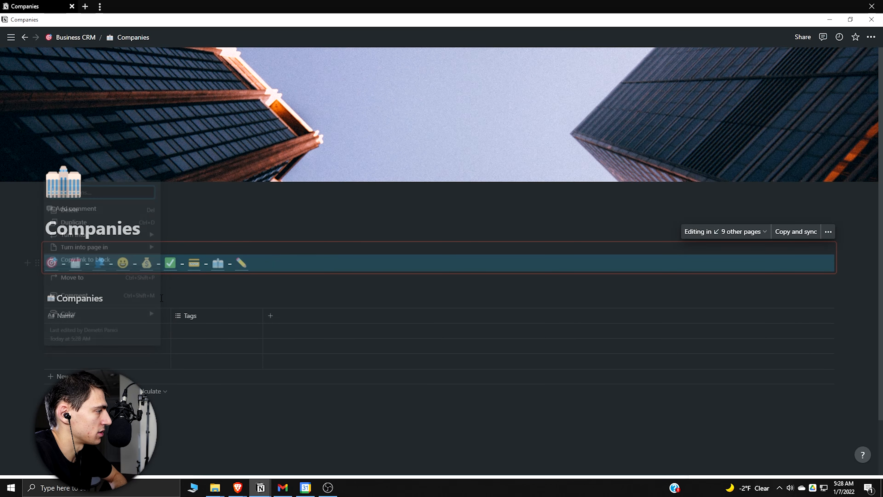
click(239, 293)
click(240, 286)
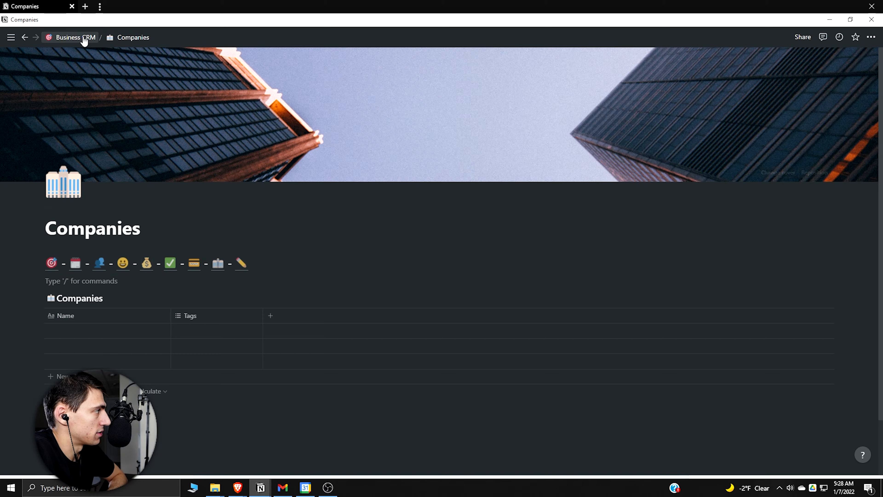
- Examine the contact cards and their groups on the All Contacts page, and return to the dashboard
click(63, 37)
scroll(467, 351, down, 5)
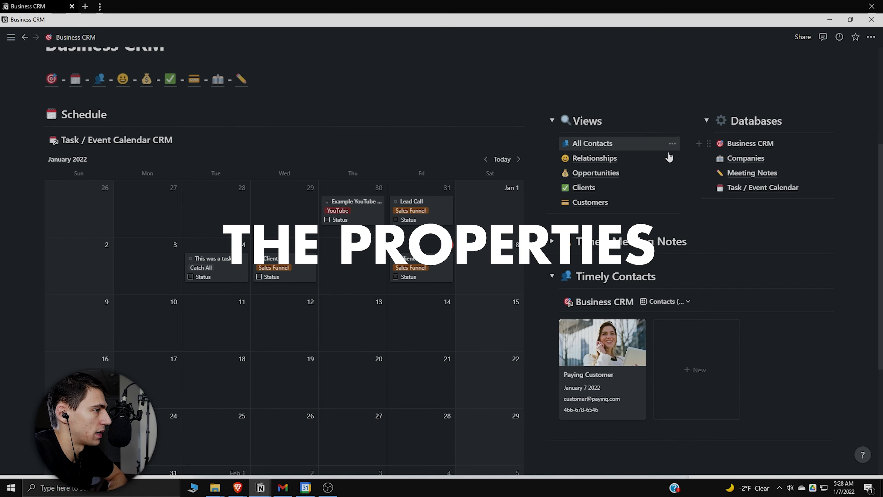
click(611, 144)
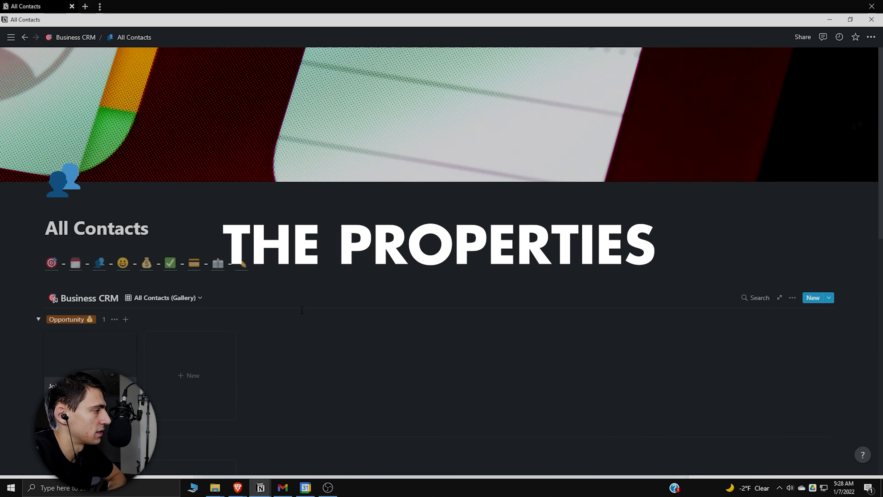
scroll(239, 301, down, 8)
scroll(148, 353, up, 6)
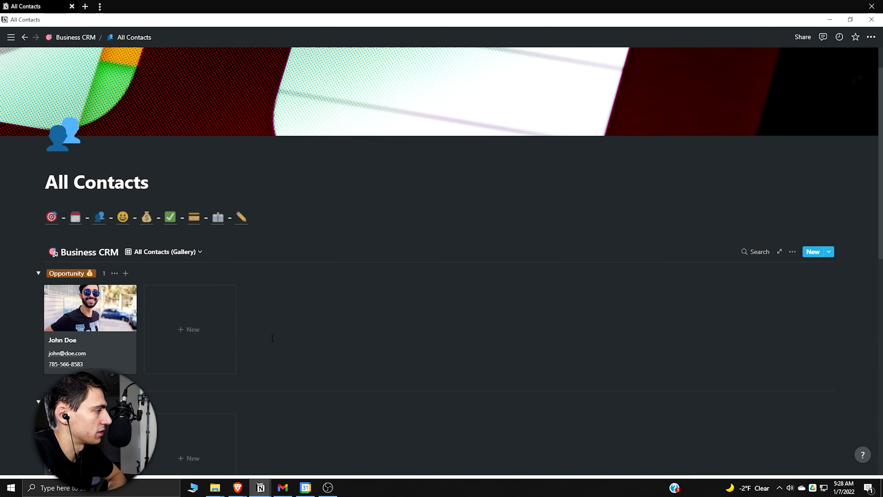
scroll(349, 318, down, 3)
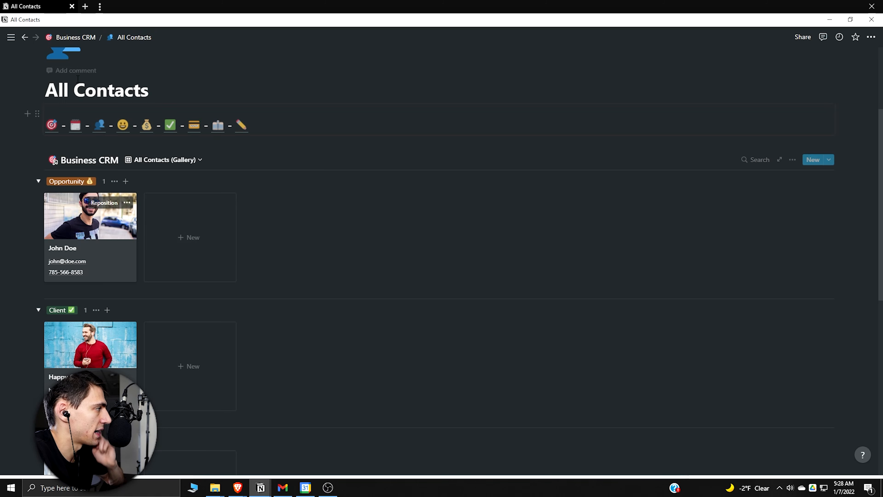
click(98, 38)
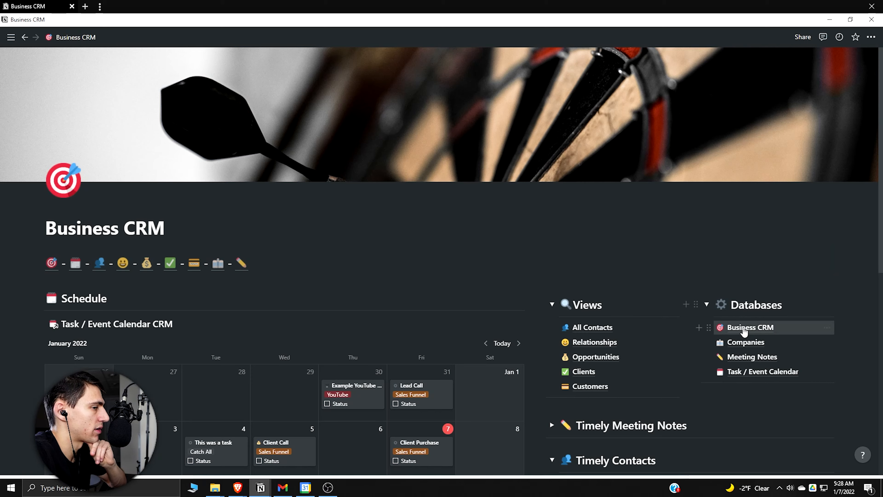
- Open the first blank record of the Business CRM table and rename its Tags property to "Contact Type"
click(742, 325)
scroll(690, 306, down, 2)
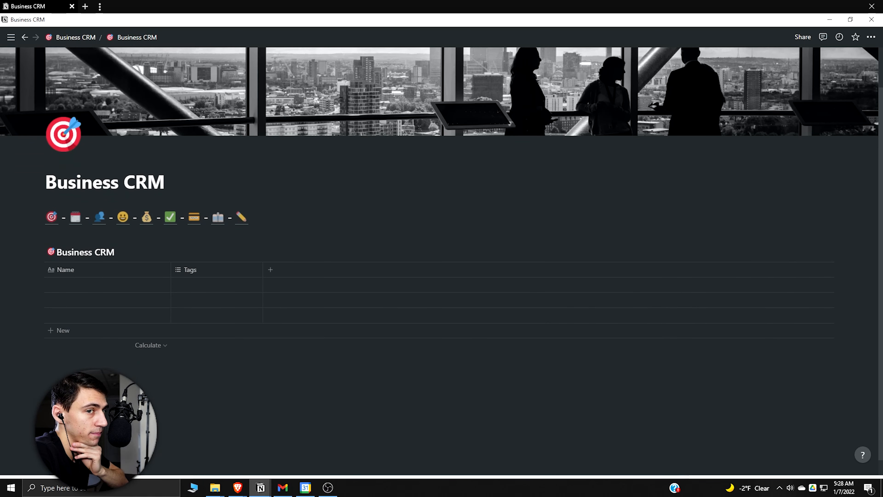
click(151, 285)
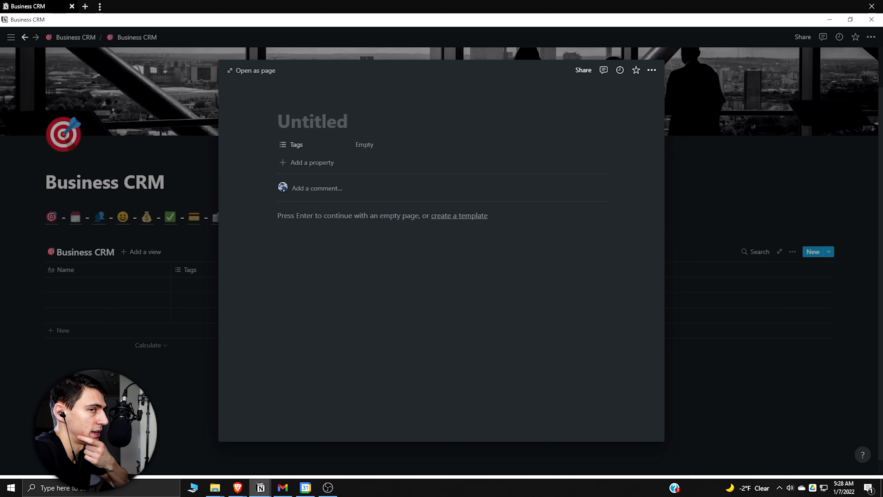
click(329, 149)
text(Contact Type)
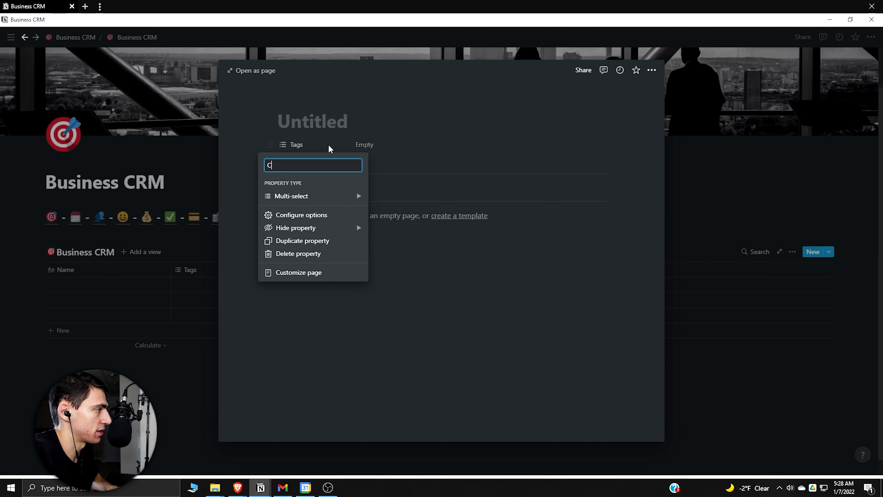
key(Return)
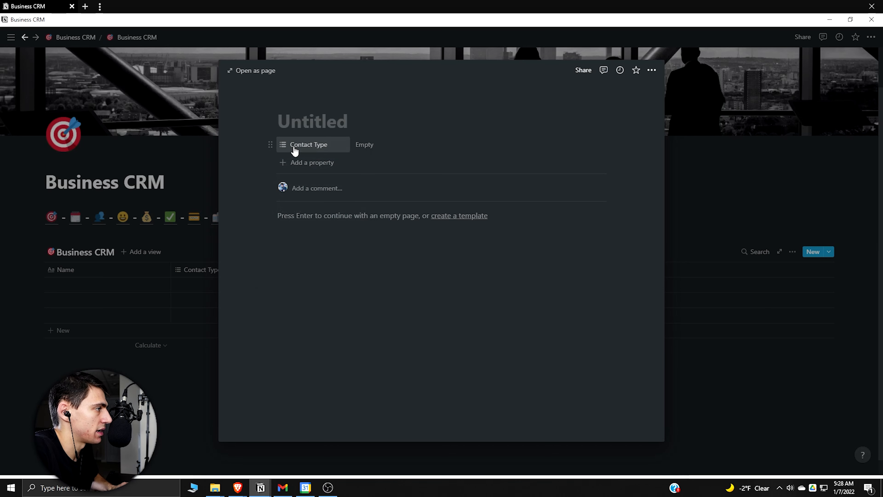
- Change the Contact Type property from multi-select to a single Select type
click(329, 144)
mouse_move(357, 198)
click(396, 143)
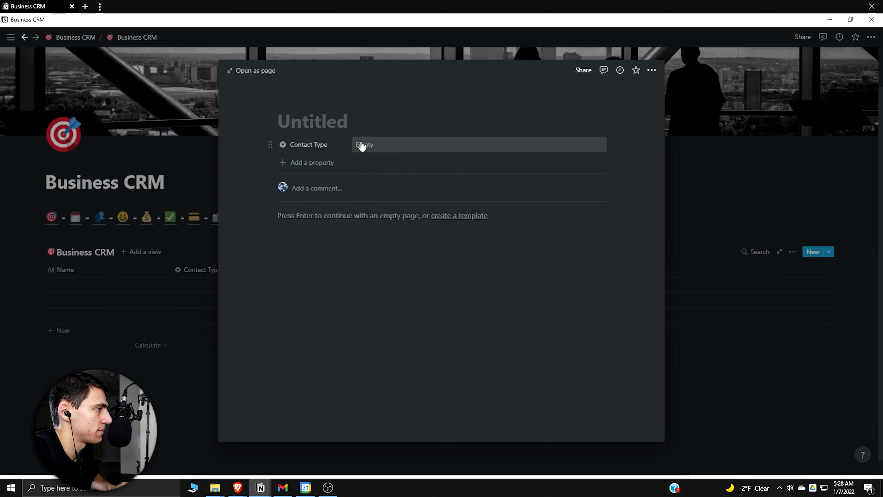
- Create the Contact Type options Relationship, Opportunity, Client and Customer
click(376, 146)
text(Relationship)
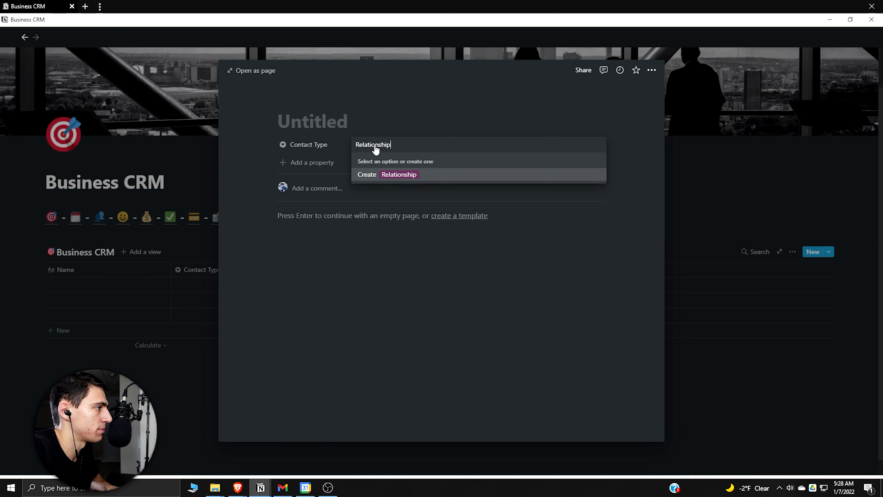
key(Return)
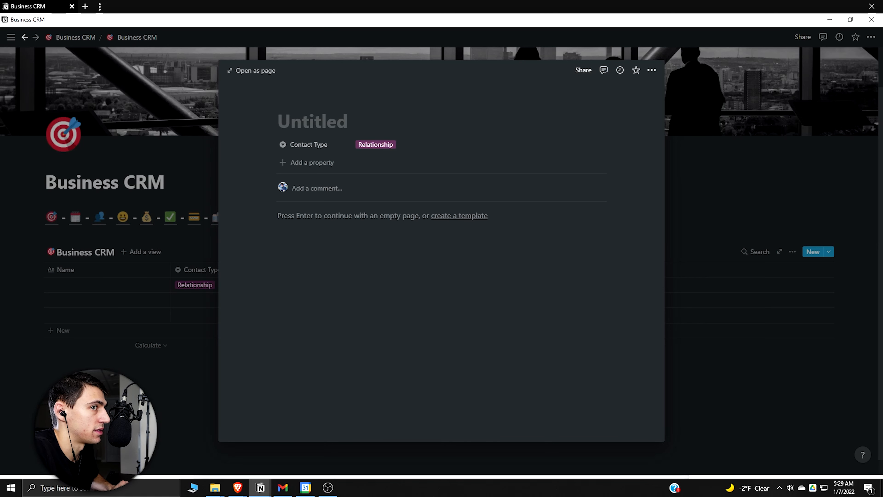
click(532, 142)
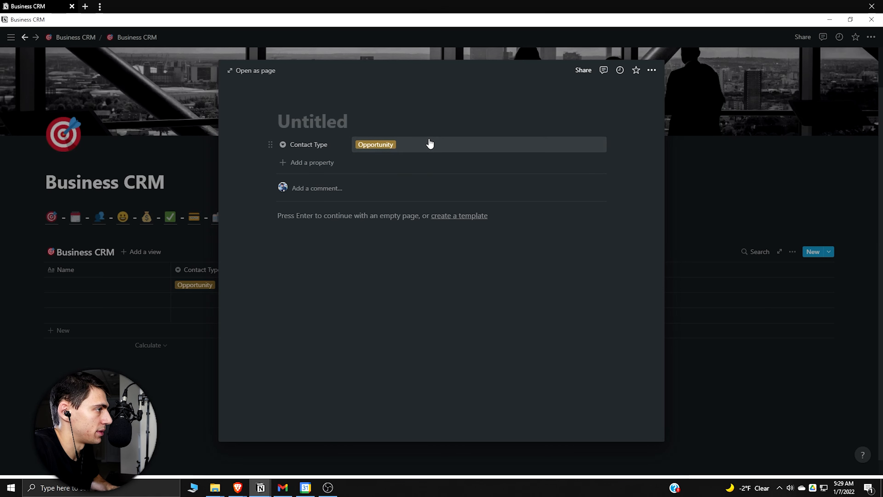
click(430, 140)
text(Client)
key(Return)
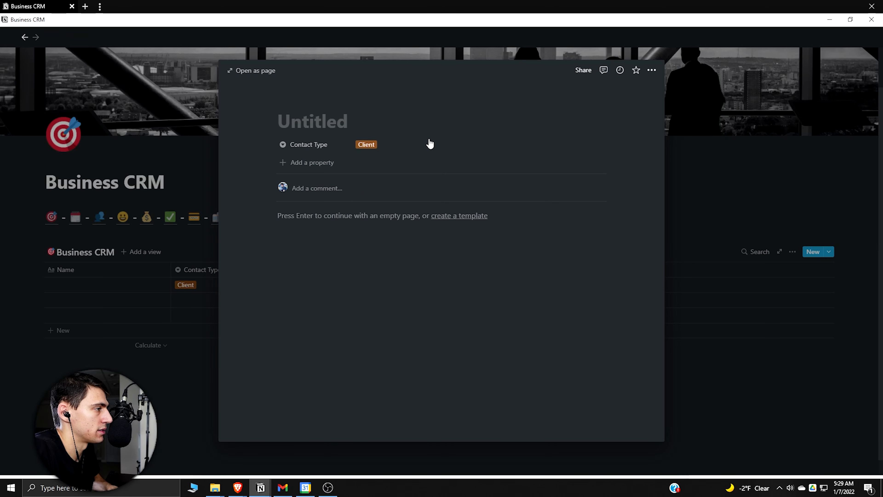
click(430, 140)
text(Cust)
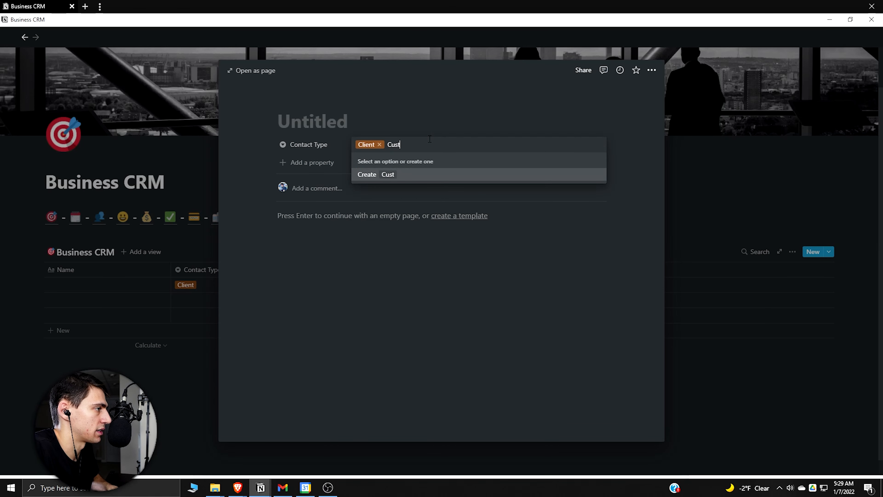
text(omer)
key(Return)
- Color the Contact Type options: Relationship blue, Opportunity orange, Client green and Customer purple
click(430, 143)
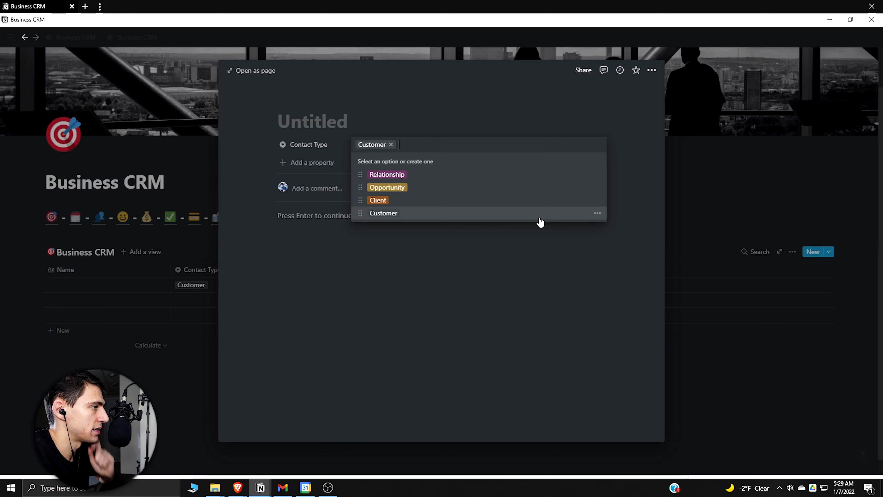
click(598, 175)
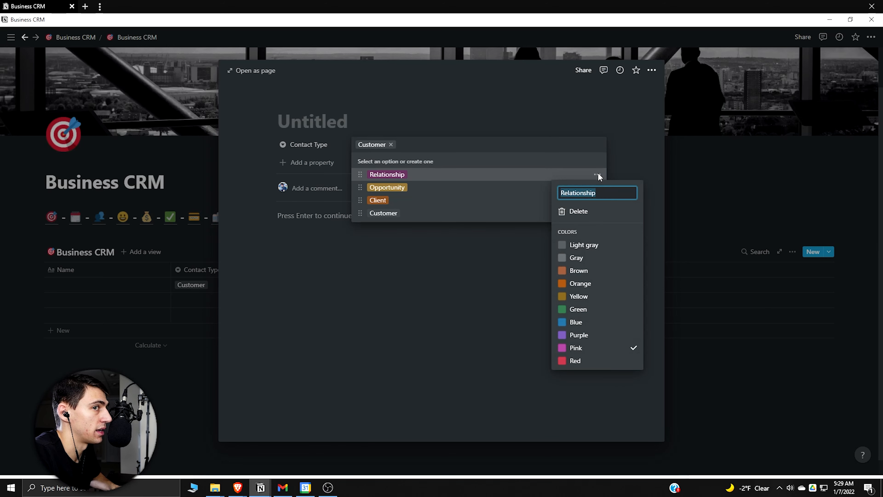
click(584, 322)
key(Escape)
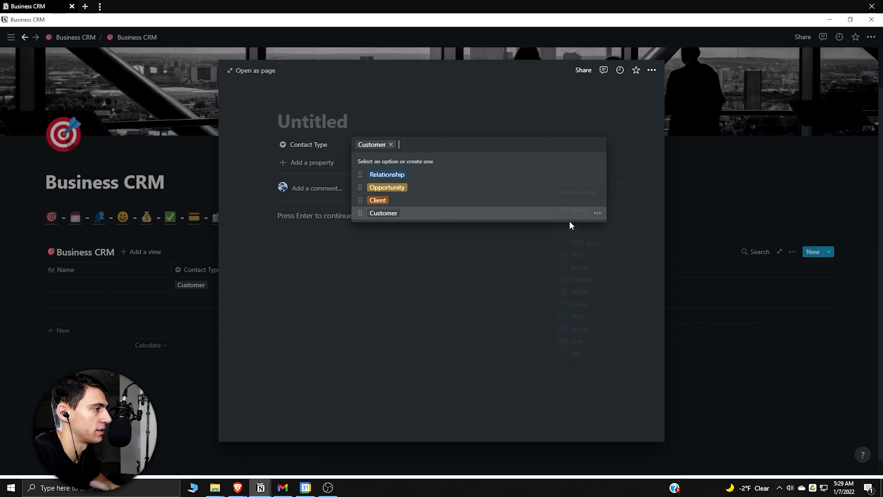
click(597, 187)
click(580, 295)
key(Escape)
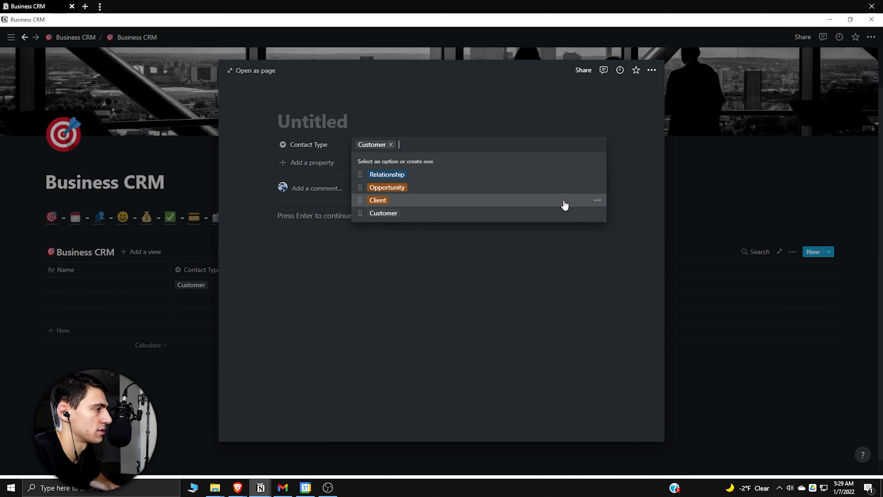
click(597, 201)
click(601, 335)
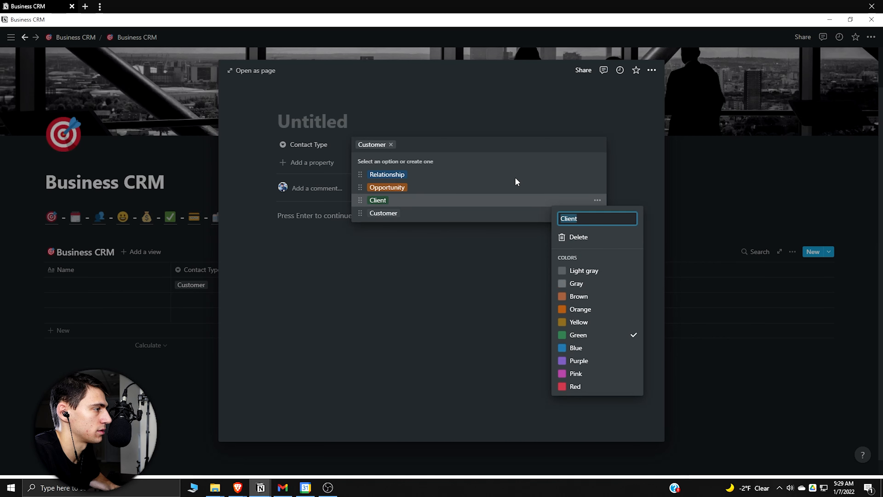
key(Escape)
click(598, 213)
click(579, 373)
- Append the credit card emoji to the name of the Customer option
click(597, 213)
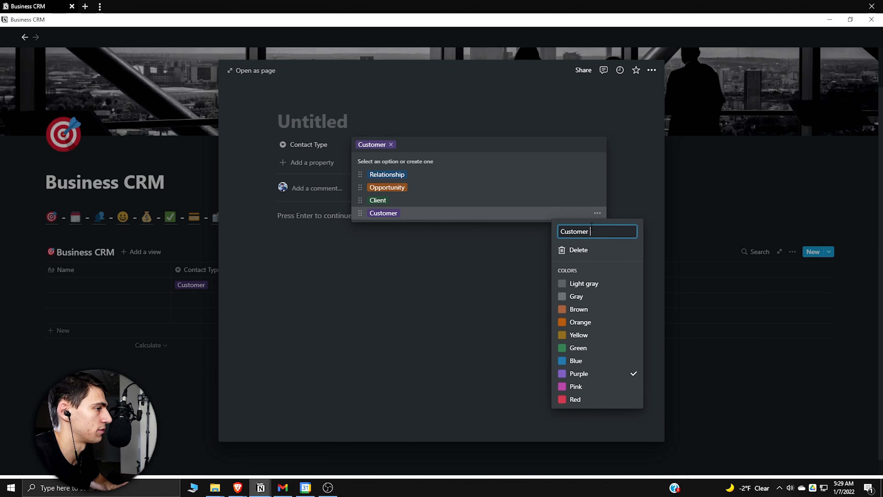
key(super+period)
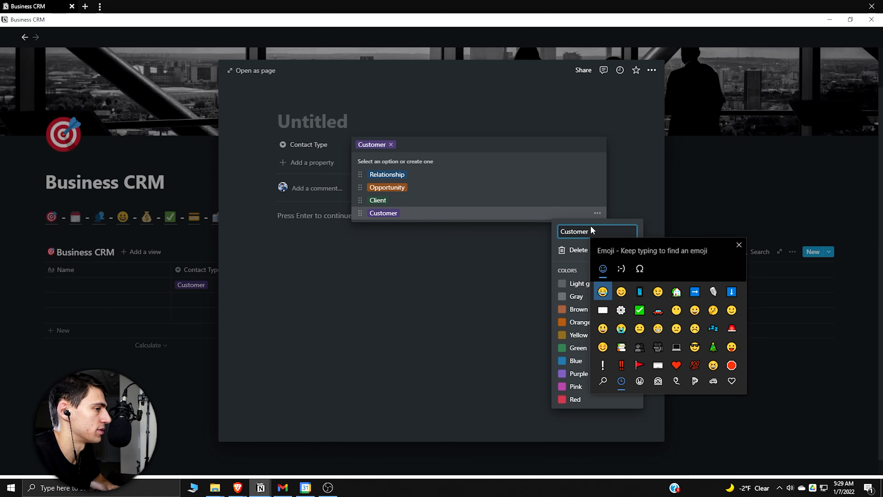
text(card)
key(Return)
- Append the check mark emoji to the name of the Client option
click(599, 202)
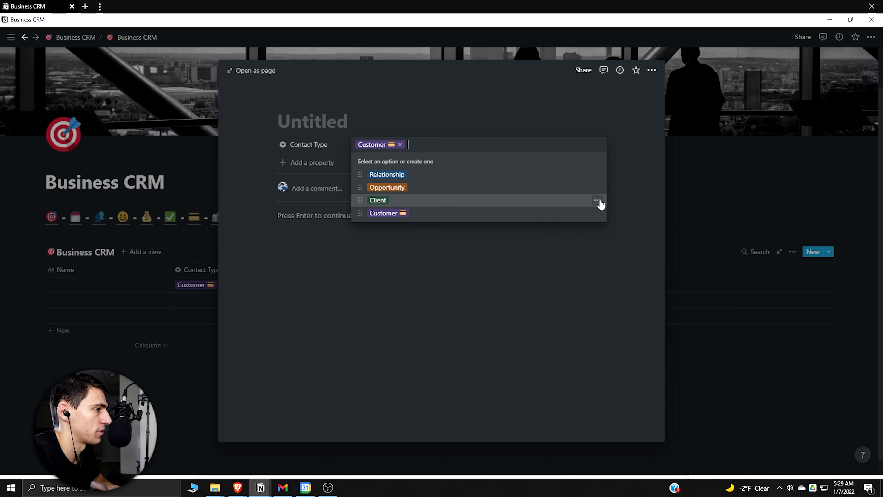
click(599, 201)
click(602, 224)
key(super+period)
text(check)
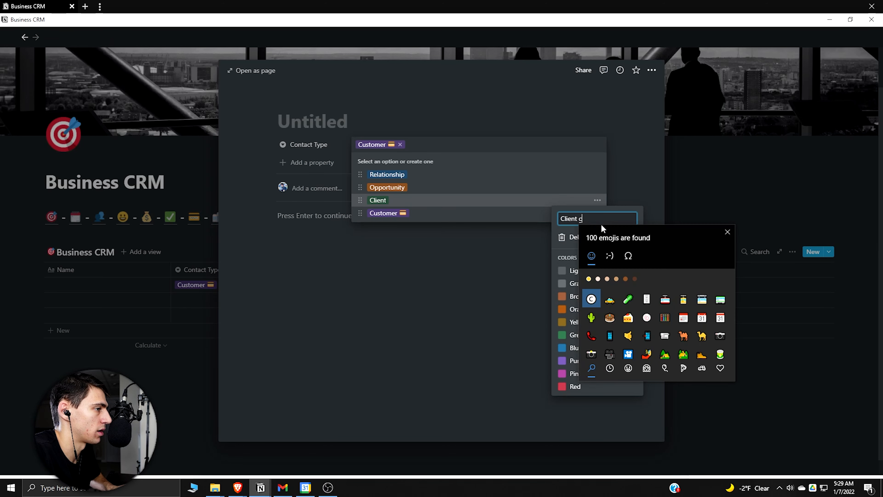
key(Return)
- Append the money bag emoji to the name of the Opportunity option
click(597, 188)
click(597, 188)
click(599, 209)
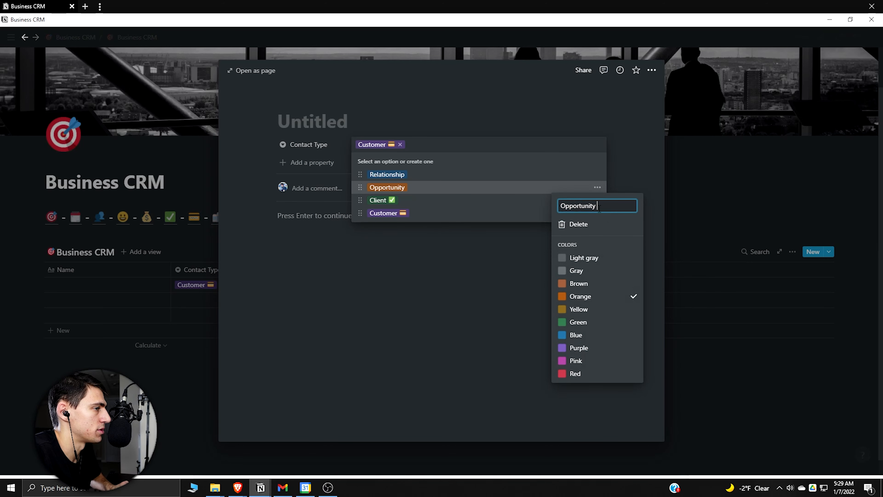
key(super+period)
text(cash)
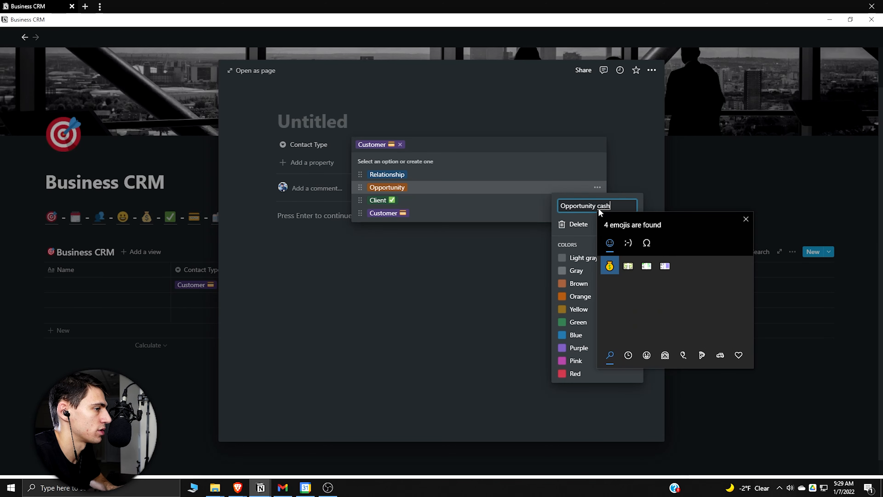
key(Return)
- Append a smiley emoji to the Relationship option's name and assign that option as the untitled entry's Contact Type
click(598, 174)
click(598, 174)
click(601, 197)
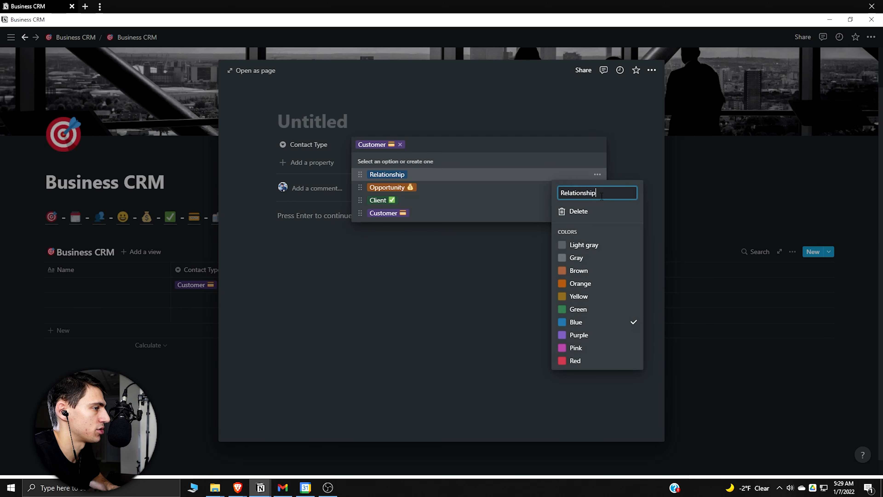
key(super+period)
text(smi)
- Add a Person property named Account Owner to the untitled entry
click(331, 161)
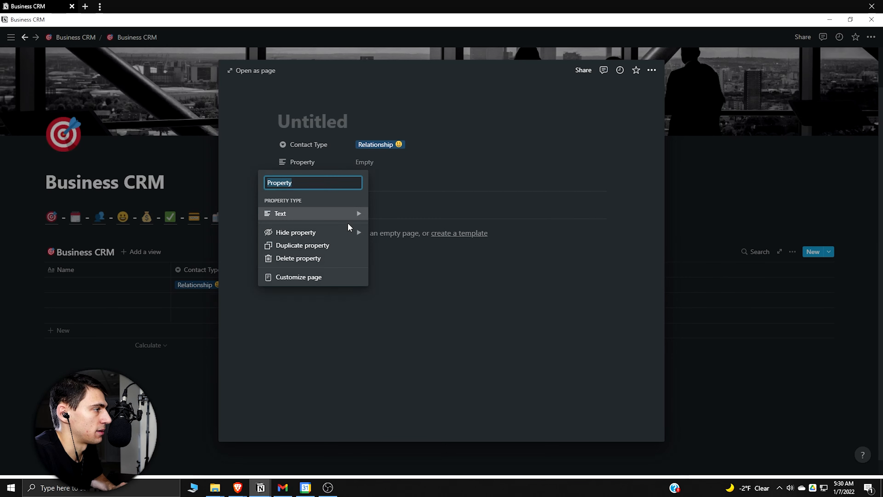
click(349, 220)
click(395, 194)
click(317, 165)
text(Account Owner)
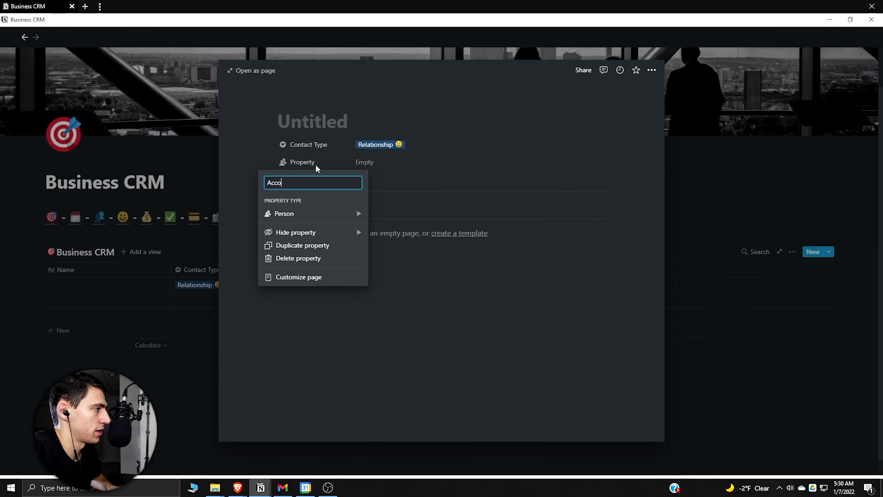
key(Return)
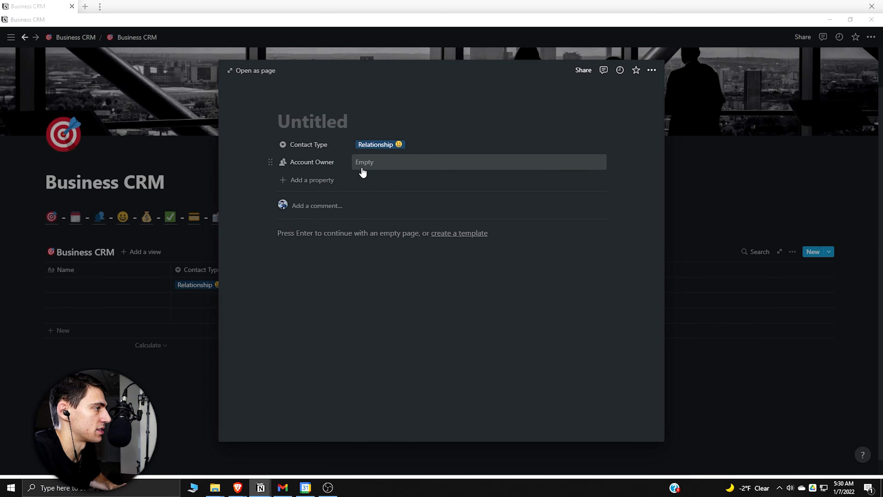
- Add a property of type Email and name it Email
click(311, 190)
mouse_move(333, 237)
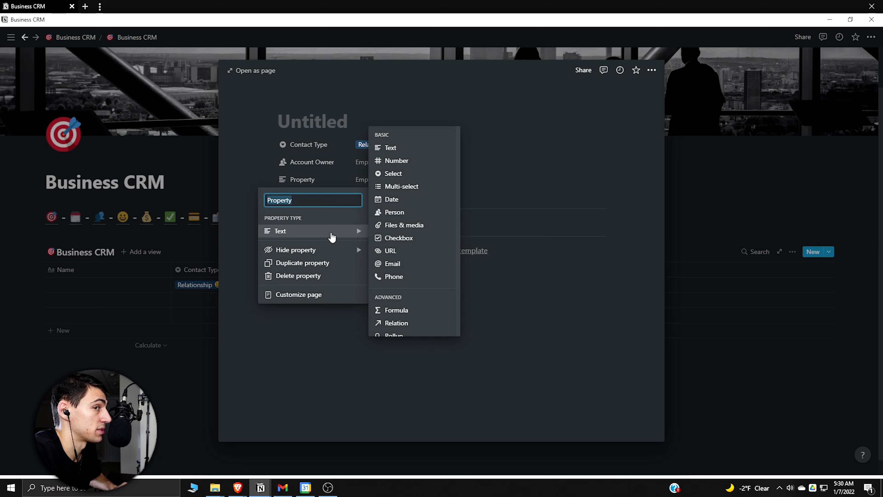
scroll(414, 232, down, 2)
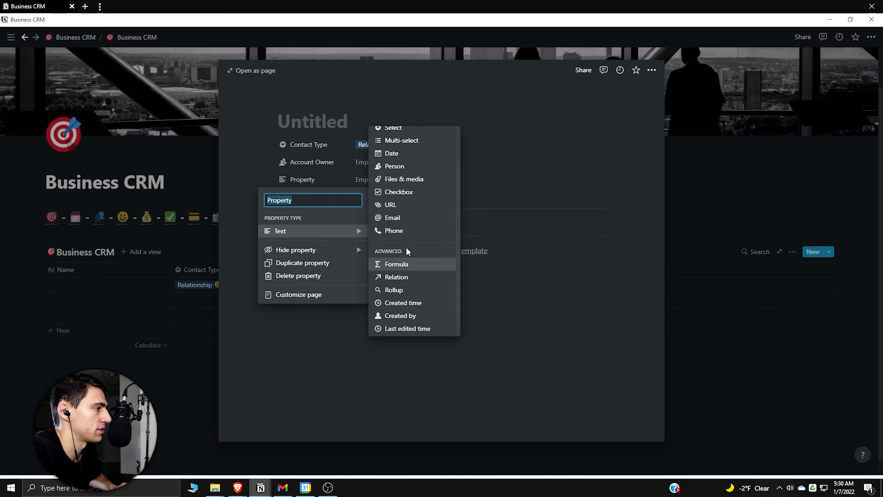
click(401, 219)
click(315, 185)
text(Email)
key(Return)
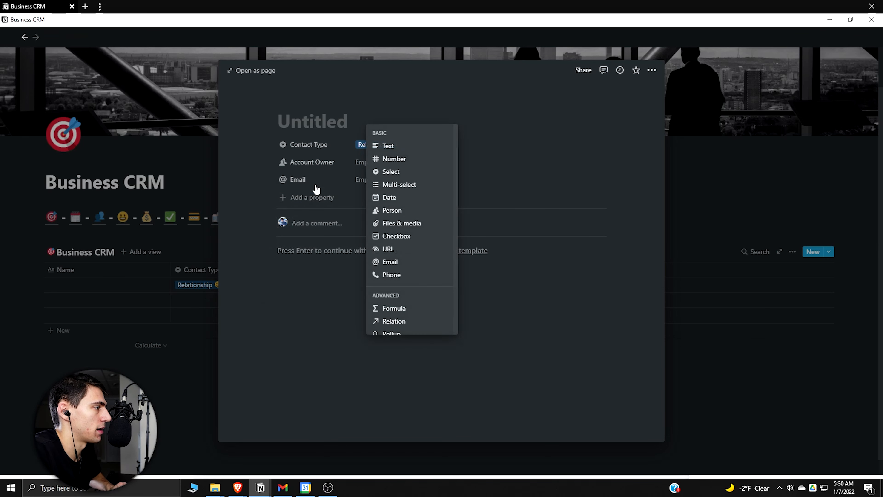
click(315, 186)
- Add a URL property named Website
click(292, 199)
mouse_move(350, 248)
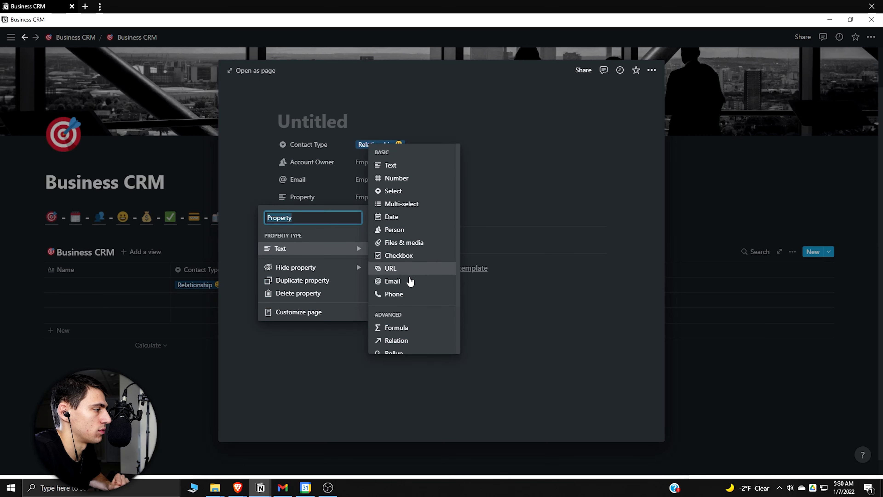
click(390, 268)
text(Website)
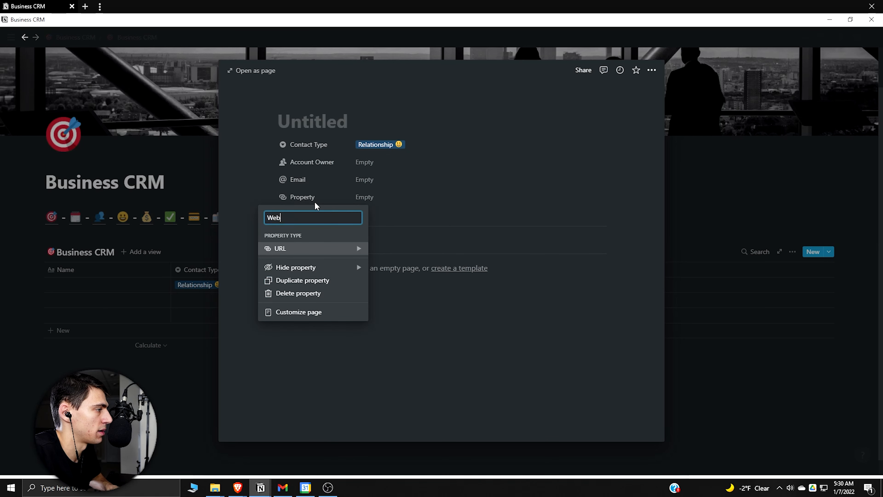
key(Return)
- Add another property below Website and try to make it a relation to another database
click(296, 216)
mouse_move(344, 269)
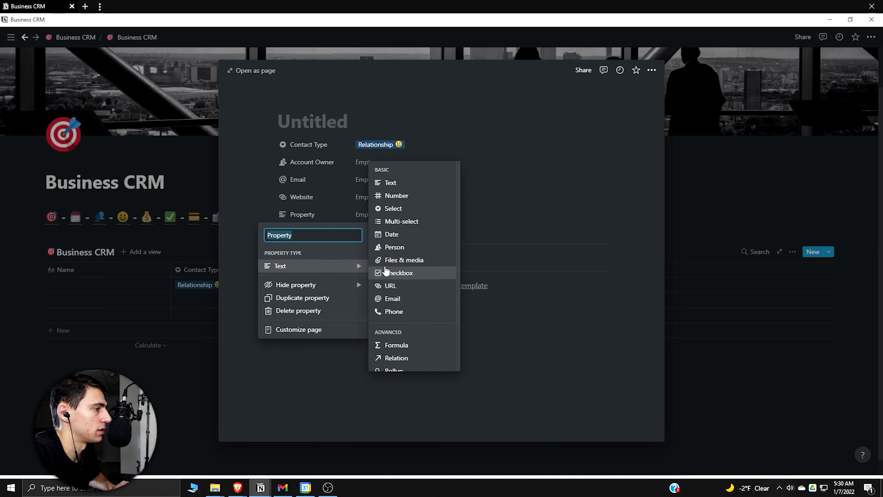
scroll(383, 275, down, 3)
click(400, 307)
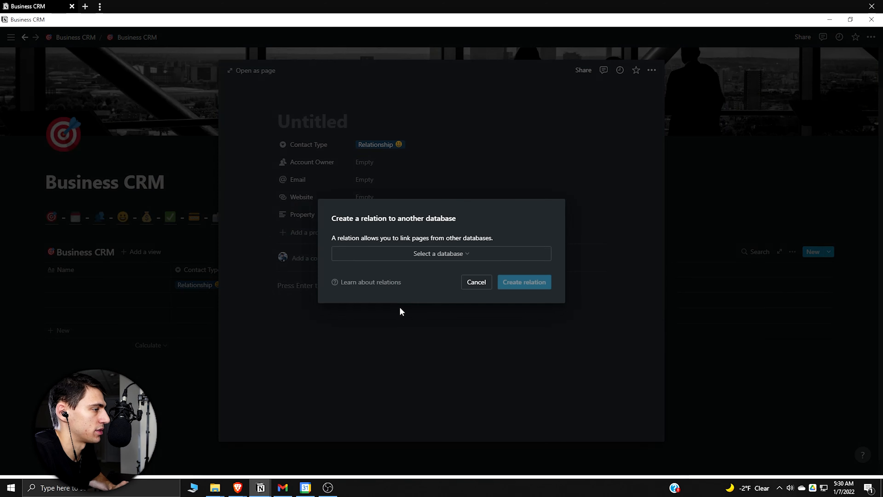
click(407, 256)
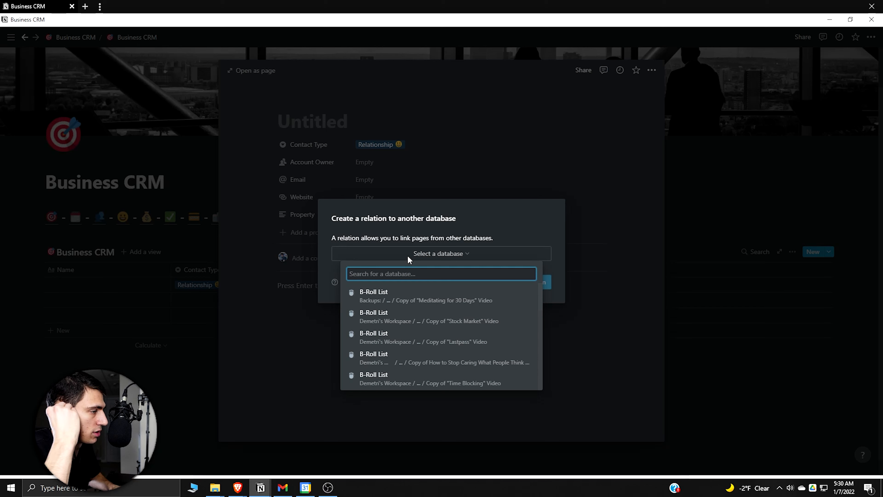
key(Escape)
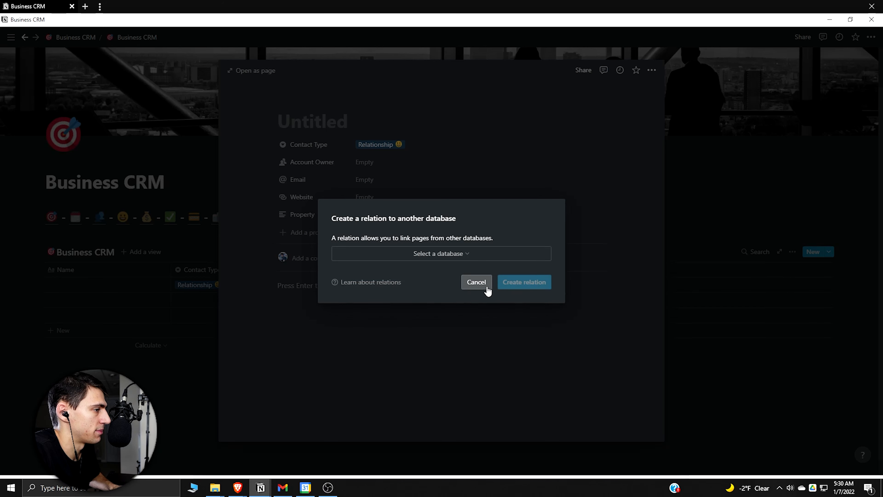
click(482, 282)
- Open the Task / Event Calendar page, rename its calendar database to Task / Event Calendar CRM1 and copy that title
click(126, 52)
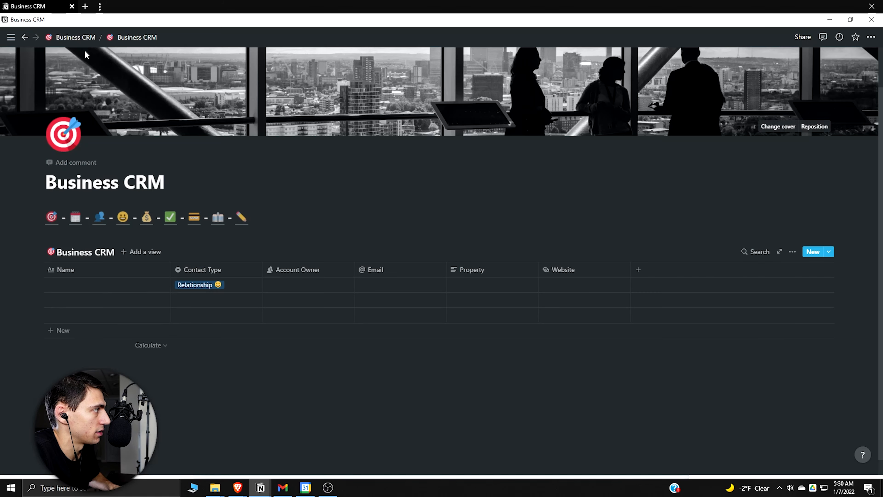
click(83, 41)
scroll(502, 302, down, 1)
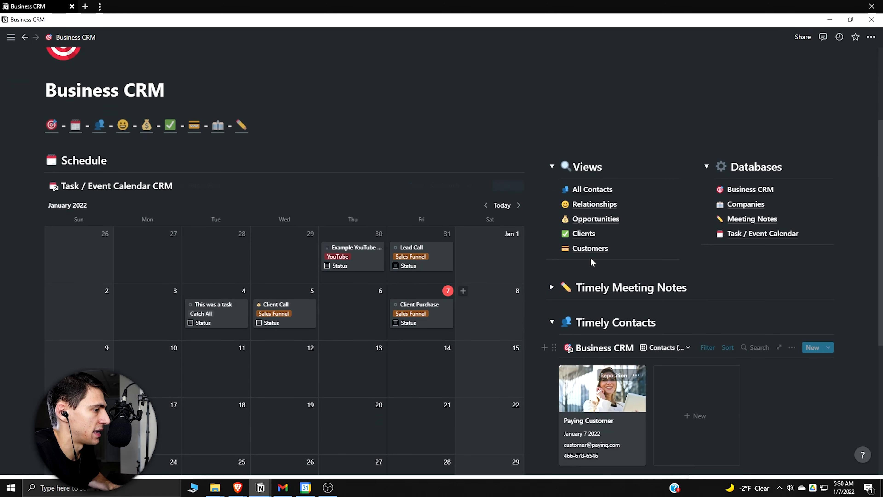
click(765, 233)
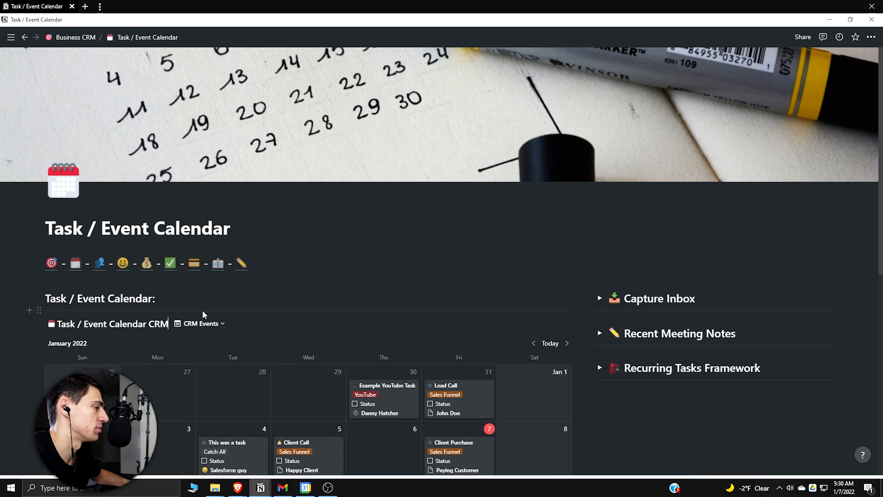
text(1)
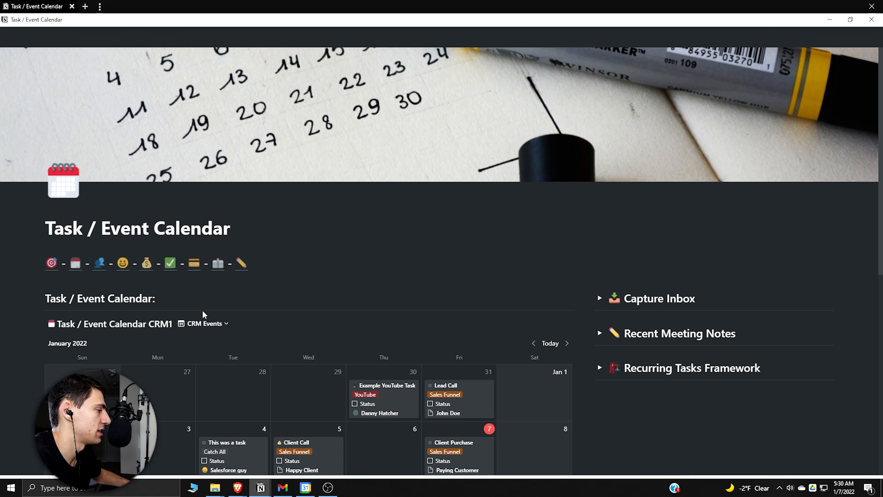
key(ctrl+a)
key(ctrl+c)
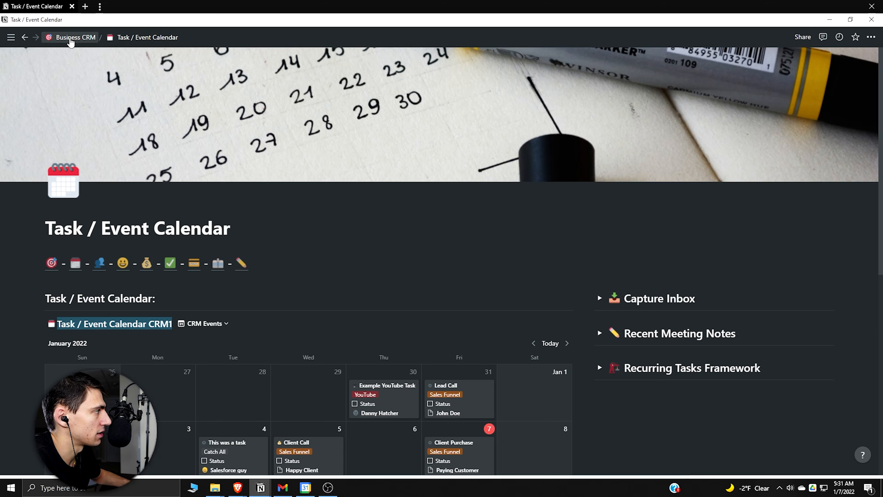
- Return to the untitled entry in the Business CRM database and make its unnamed property a relation to Task / Event Calendar CRM1
drag(45, 261, 204, 266)
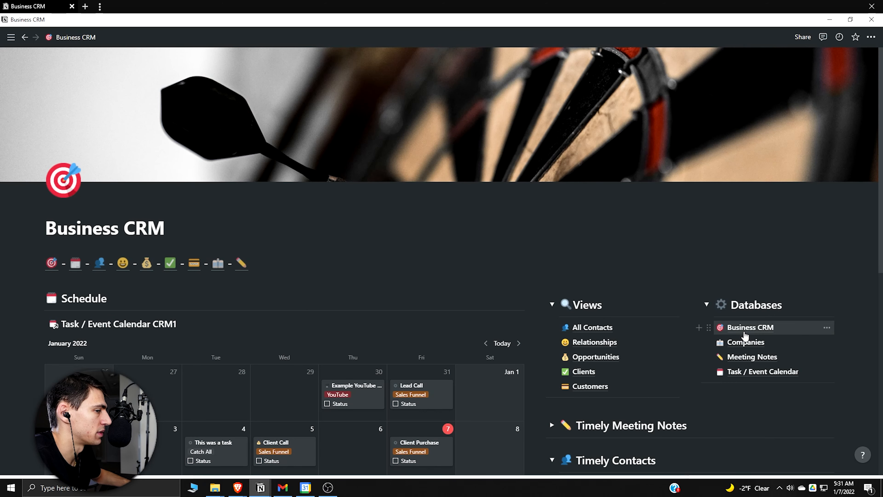
click(745, 336)
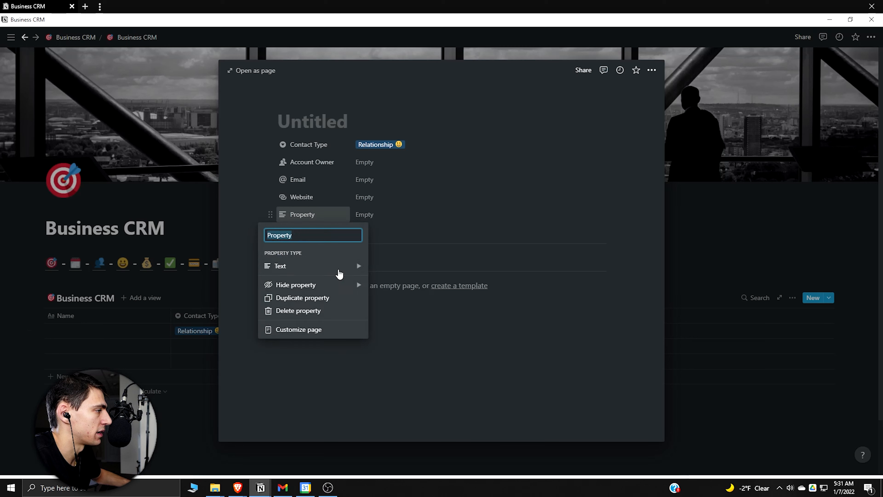
mouse_move(349, 273)
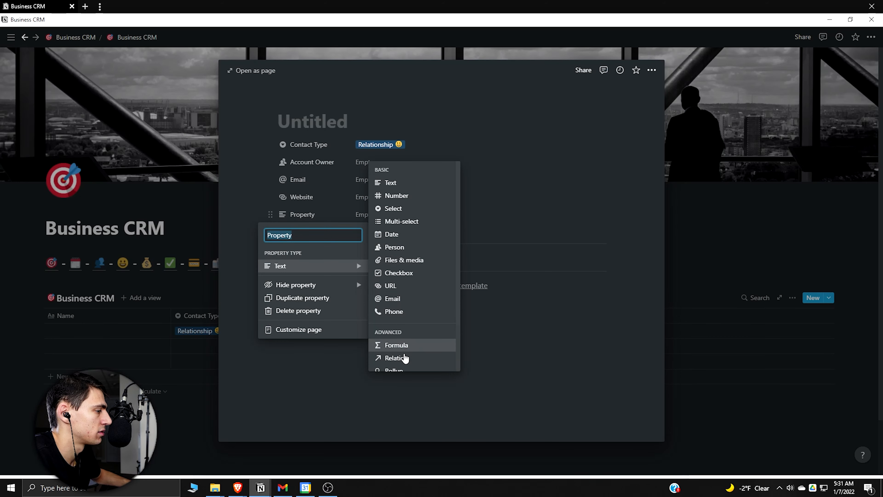
click(393, 358)
click(438, 254)
key(ctrl+v)
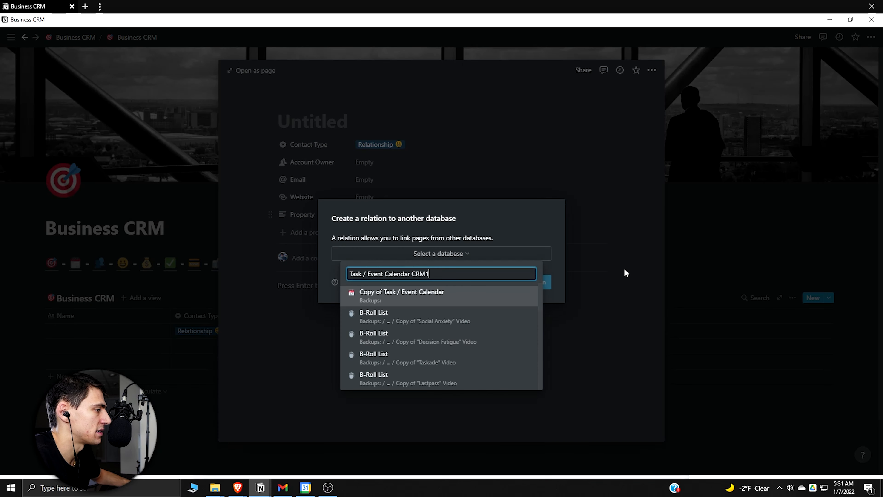
click(406, 320)
click(532, 292)
- Rename the new relation property to Interactions
click(303, 215)
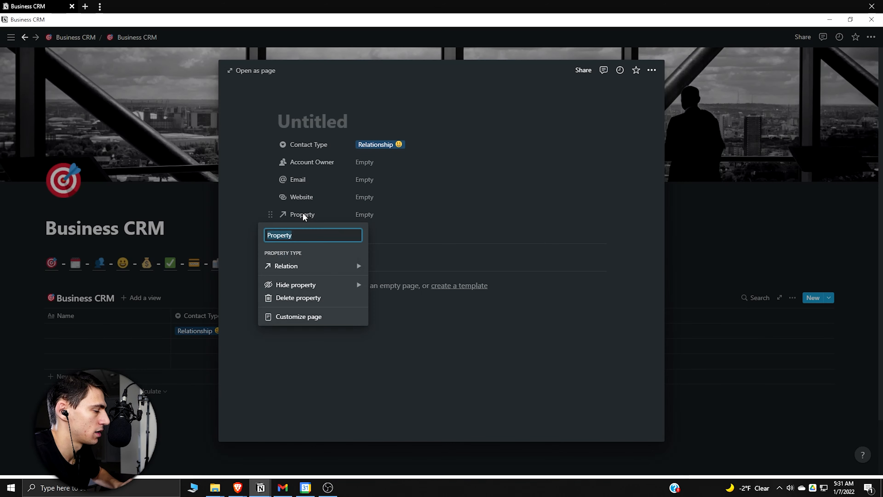
text(Interactions)
key(Return)
- Link the Client Call event dated January 5, 2022 to the entry's Interactions relation
click(364, 215)
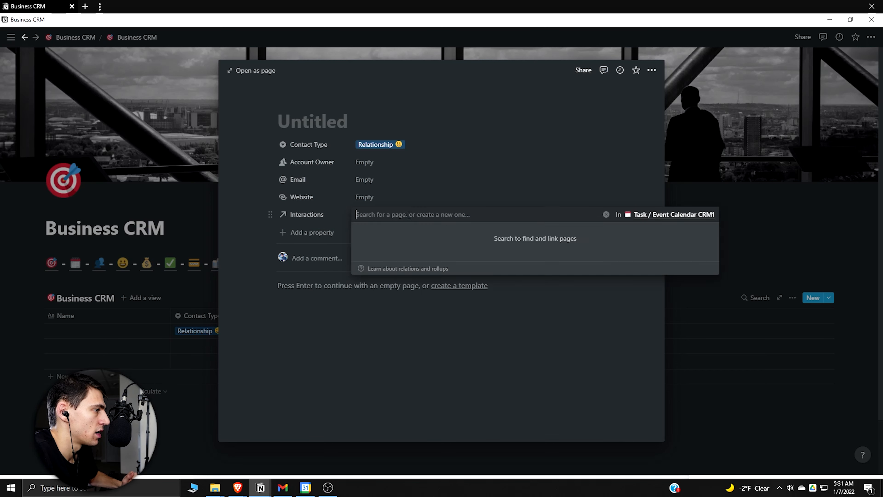
scroll(389, 279, down, 5)
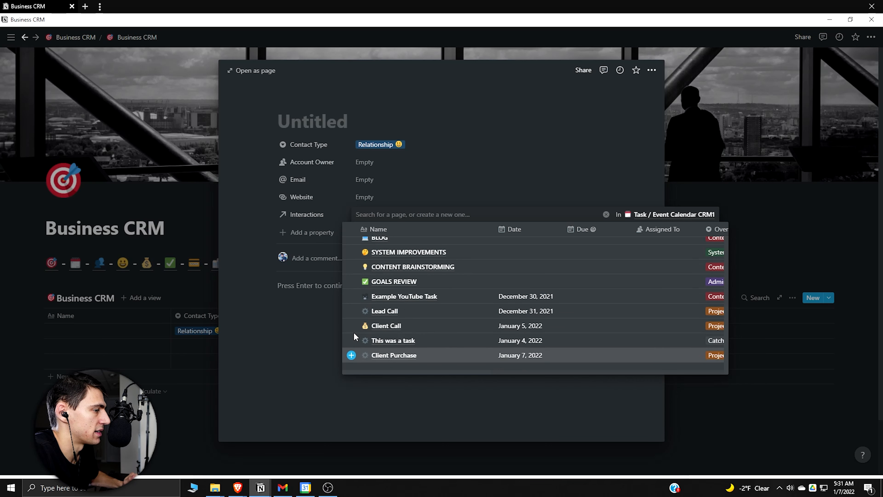
click(351, 326)
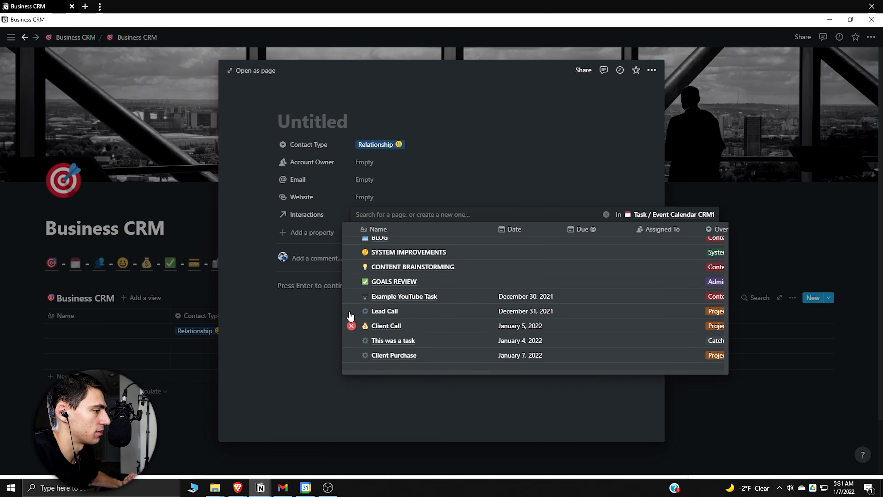
click(310, 141)
- Add a Rollup property named Last Interaction below Interactions
click(317, 232)
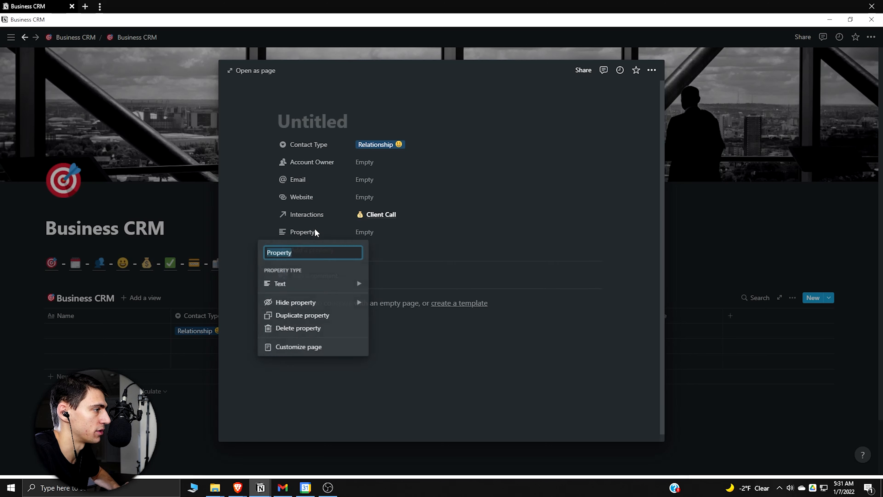
mouse_move(347, 287)
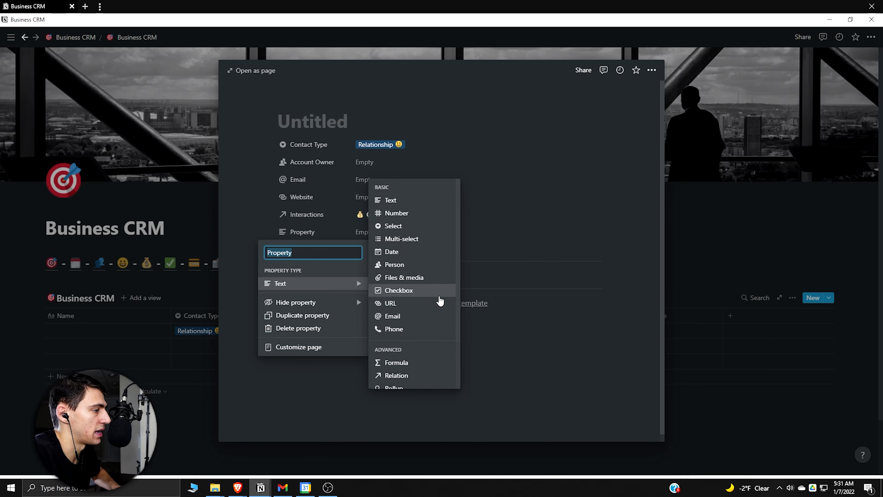
scroll(440, 302, down, 3)
click(419, 329)
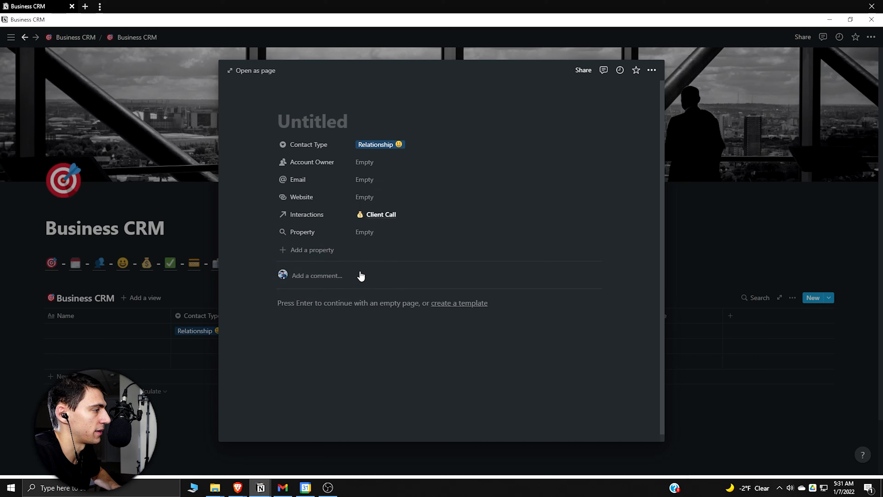
click(332, 236)
text(Las)
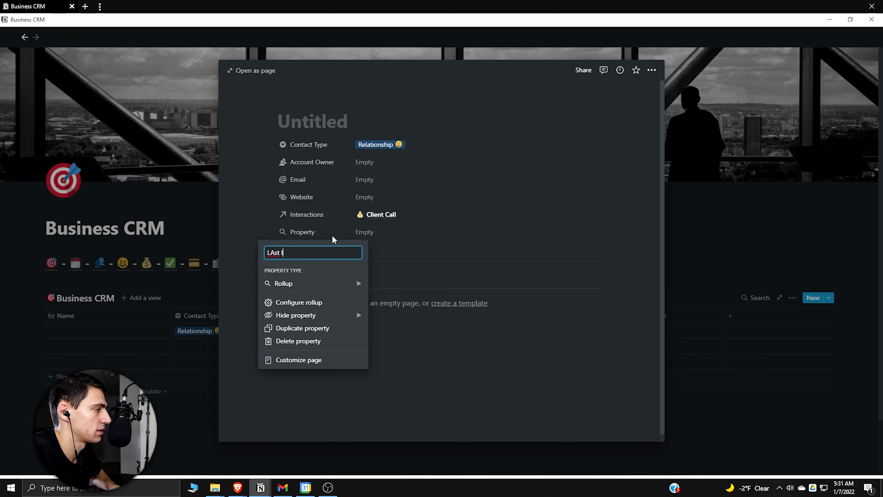
text(t Interaction)
key(Return)
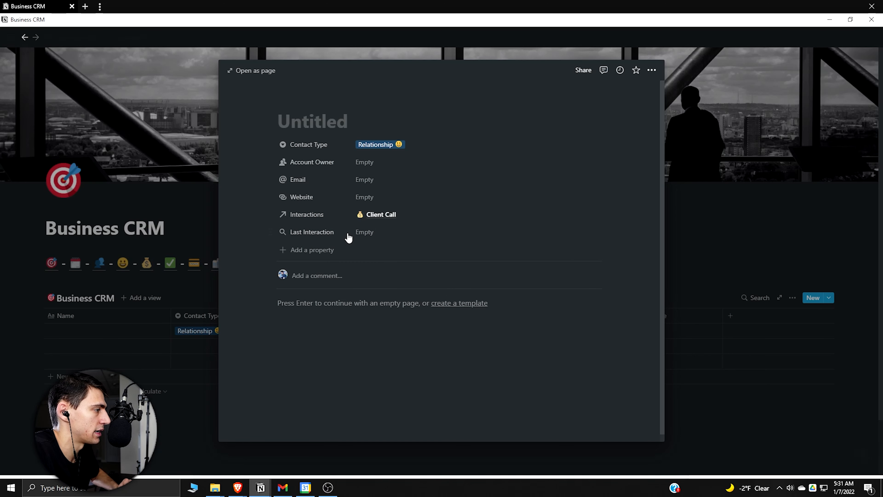
- Configure the Last Interaction rollup to use the Interactions relation, its Date property and the Latest date calculation
click(369, 231)
click(379, 261)
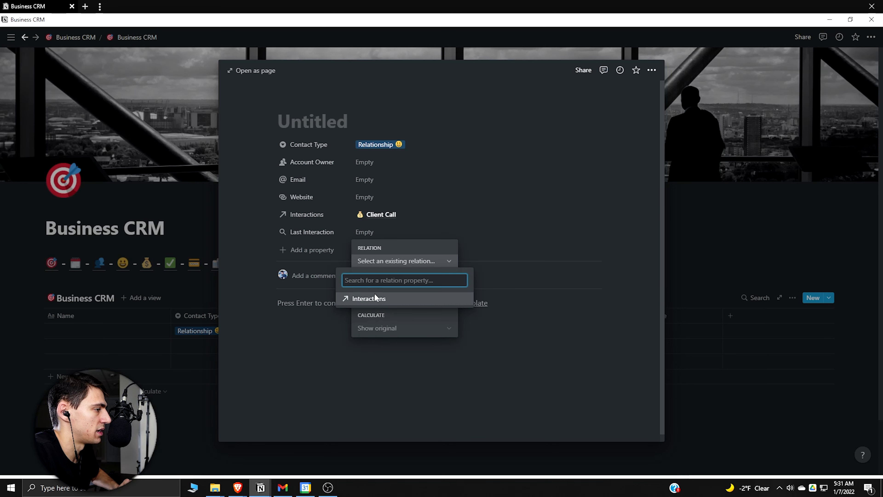
click(375, 295)
click(380, 294)
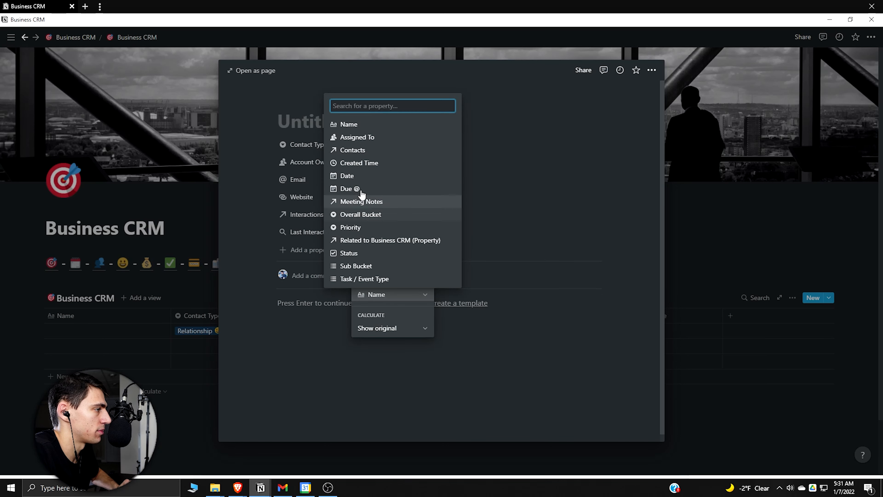
click(347, 173)
click(387, 331)
click(404, 289)
click(406, 327)
click(398, 297)
- Link the "This was a task" event dated January 4, 2022 to the entry's Interactions relation
click(418, 214)
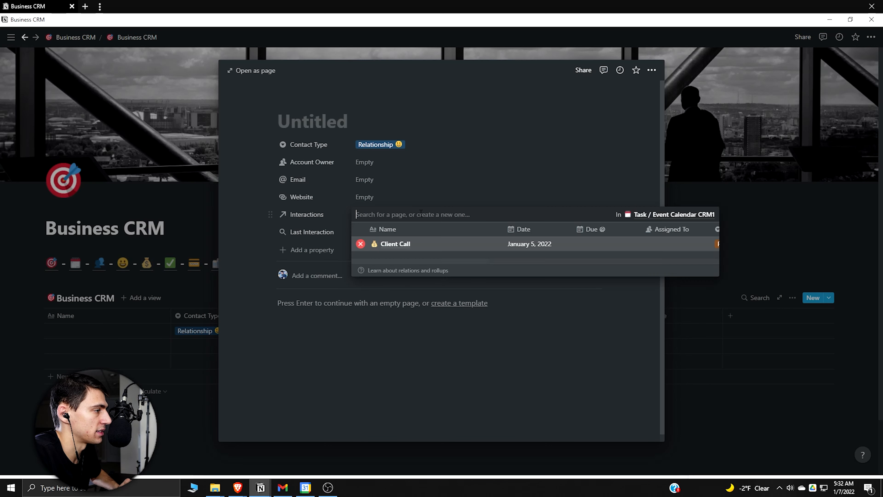
click(387, 216)
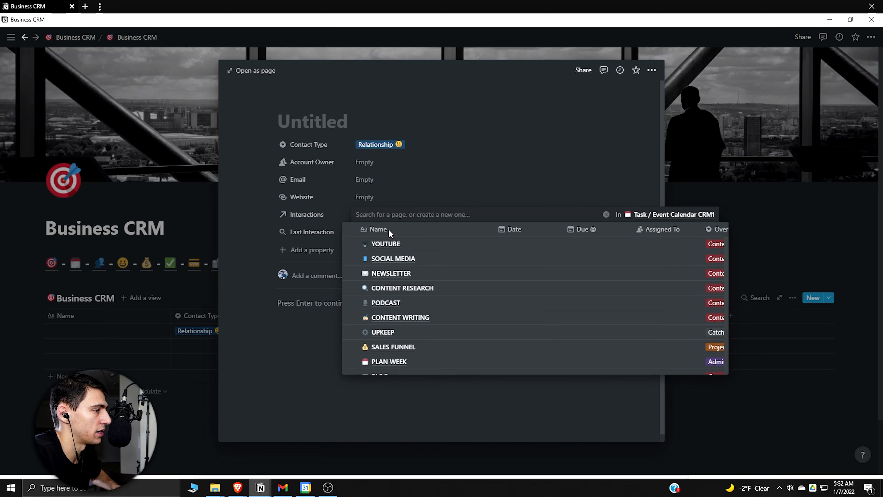
scroll(362, 340, down, 4)
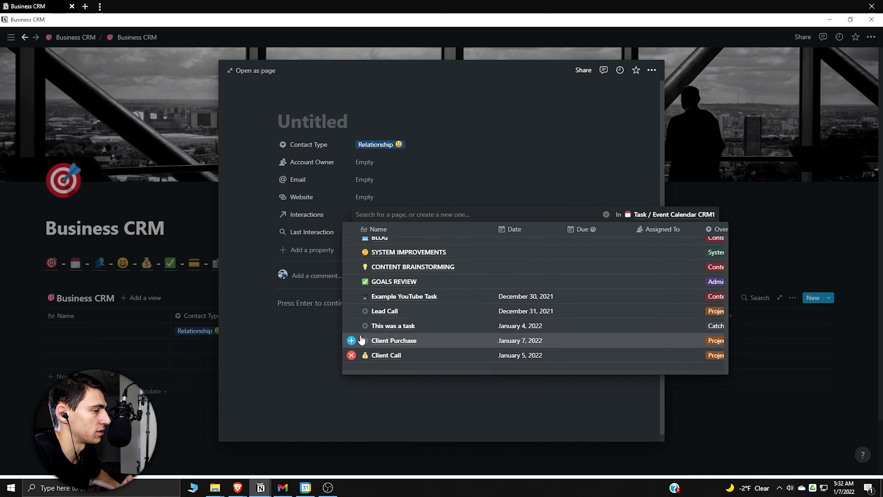
click(351, 326)
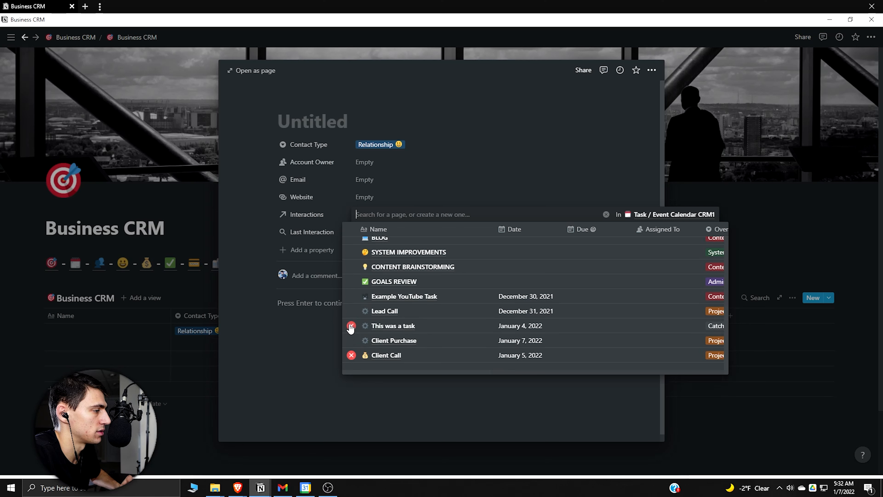
click(278, 218)
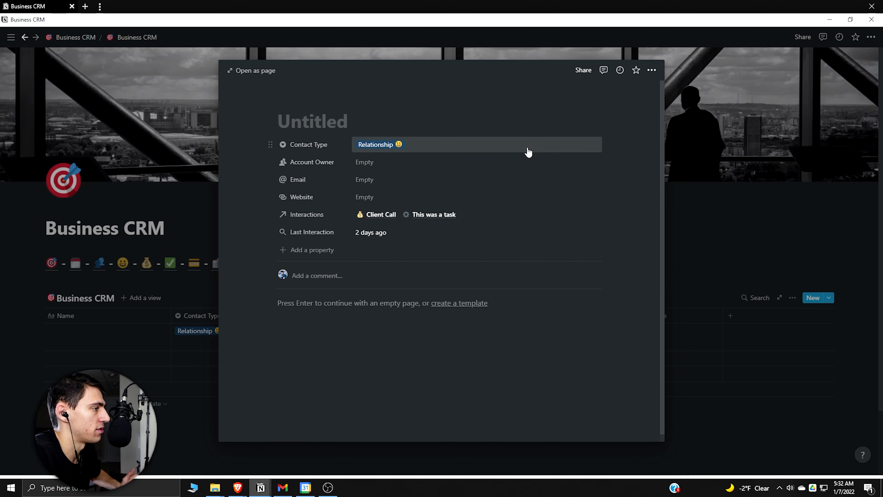
- Try the Show original and Earliest date calculations on the Last Interaction rollup and set it back to Latest date
click(315, 232)
click(316, 301)
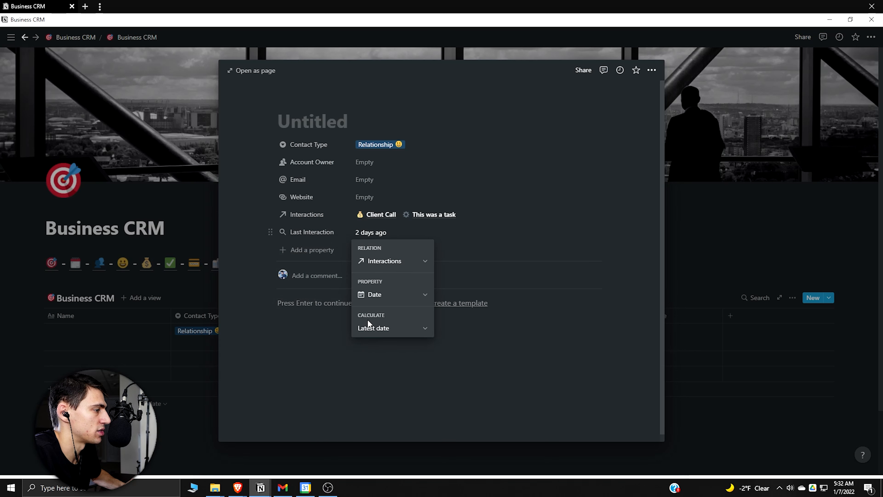
click(383, 328)
click(372, 175)
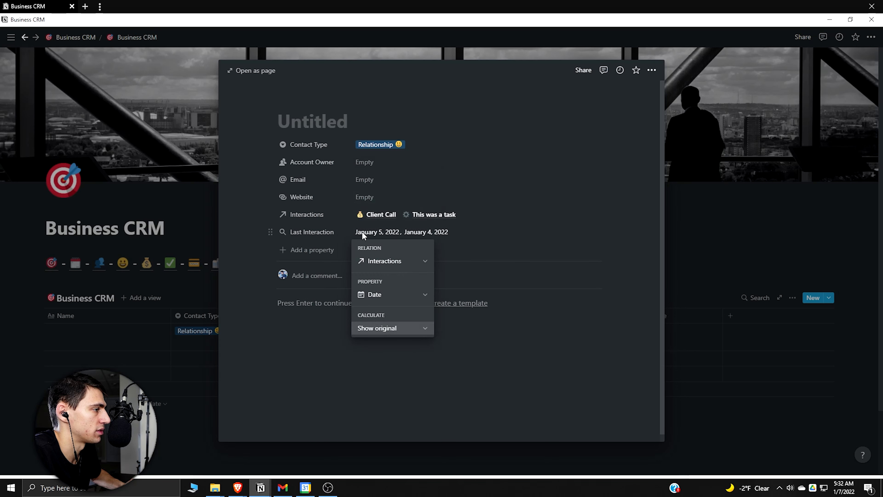
click(375, 330)
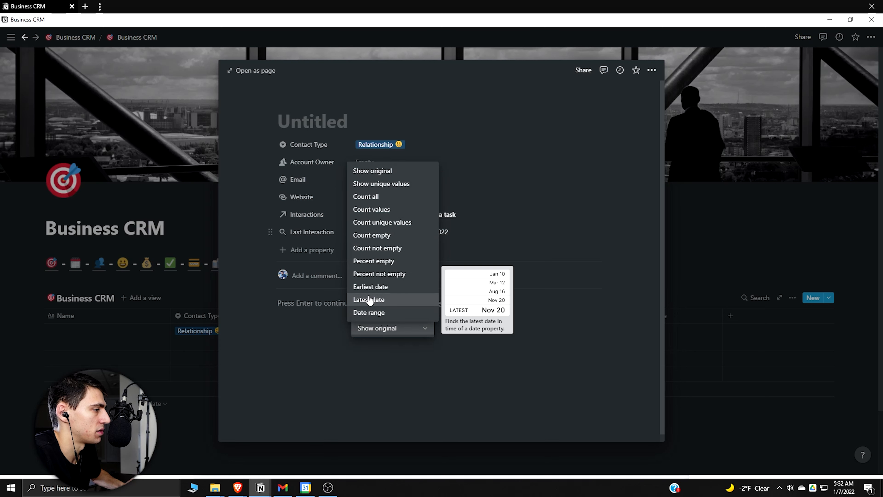
click(369, 286)
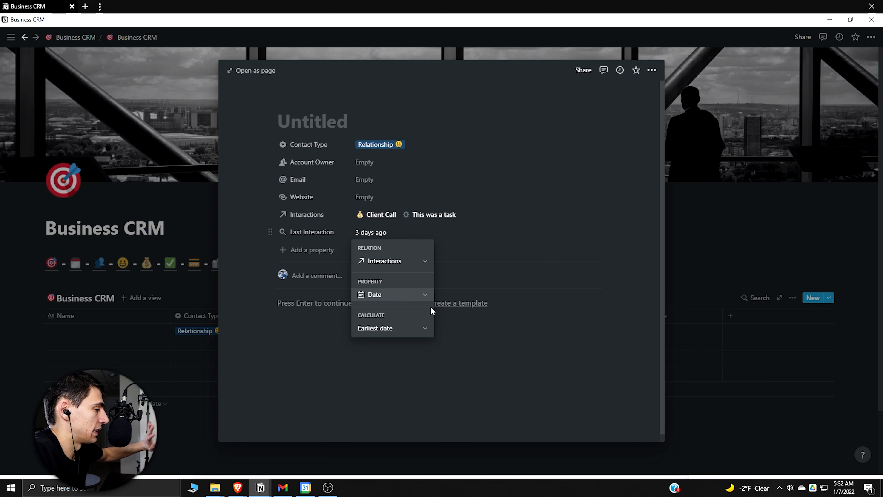
click(413, 327)
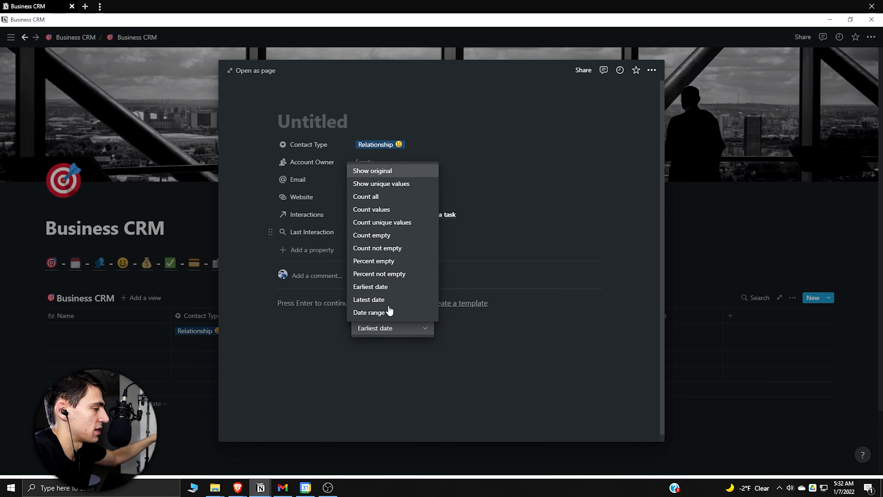
click(380, 298)
click(387, 225)
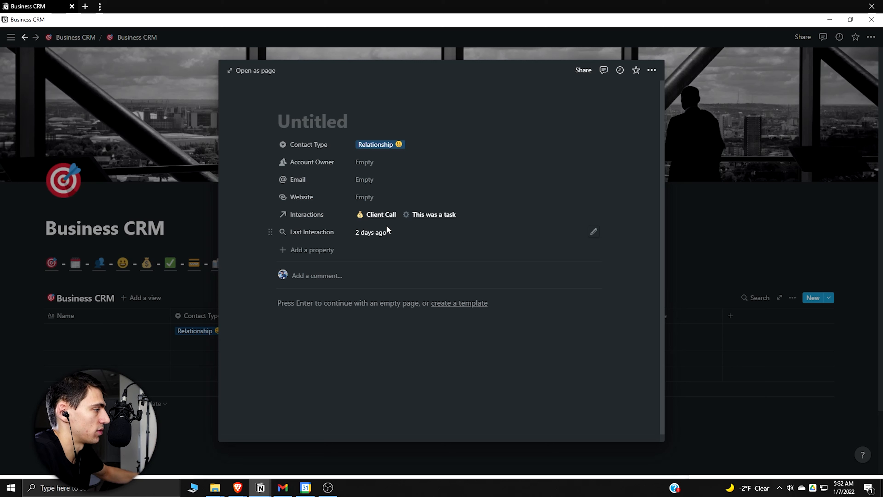
- Add a Formula property named Last Interactionn below the Last Interaction rollup
click(317, 250)
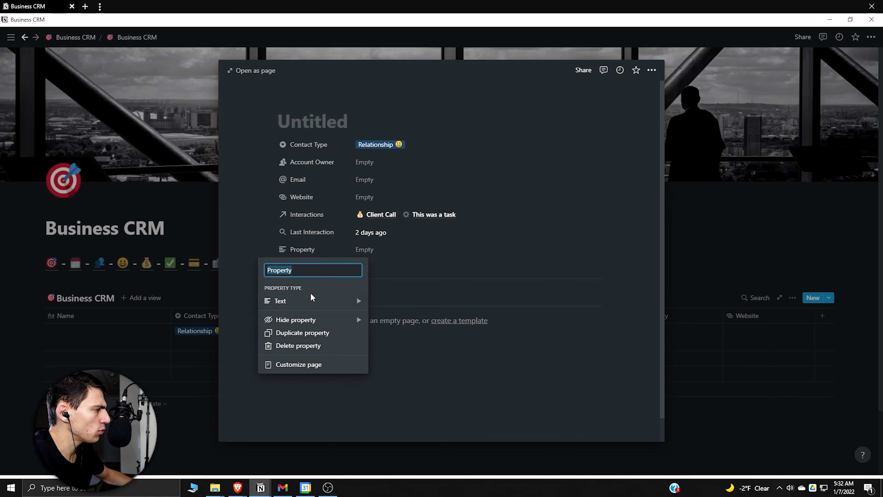
mouse_move(327, 301)
scroll(414, 307, down, 3)
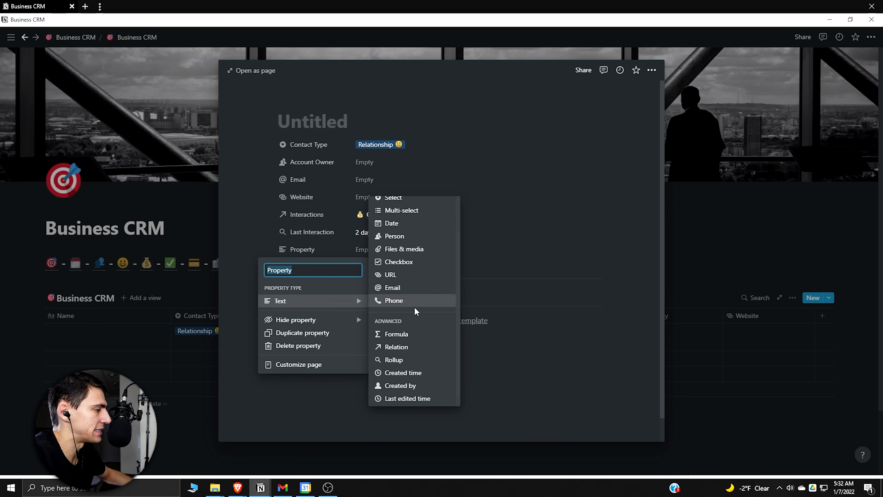
click(391, 317)
click(320, 254)
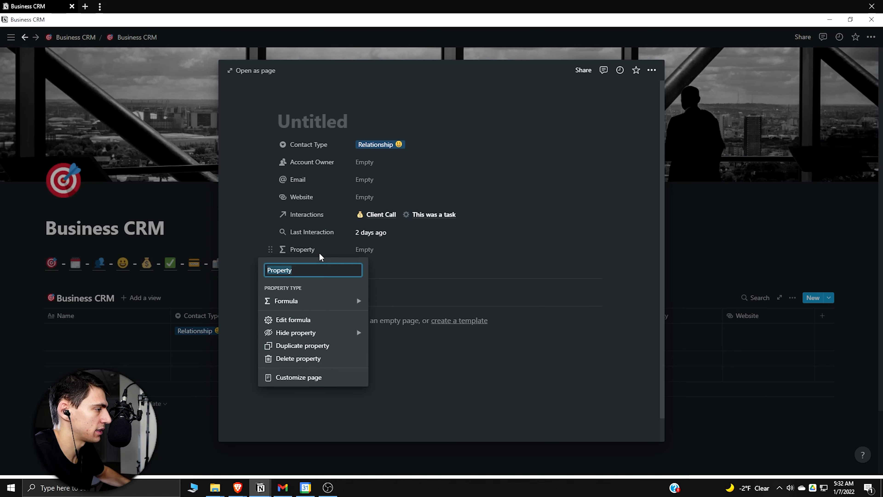
text(Last I)
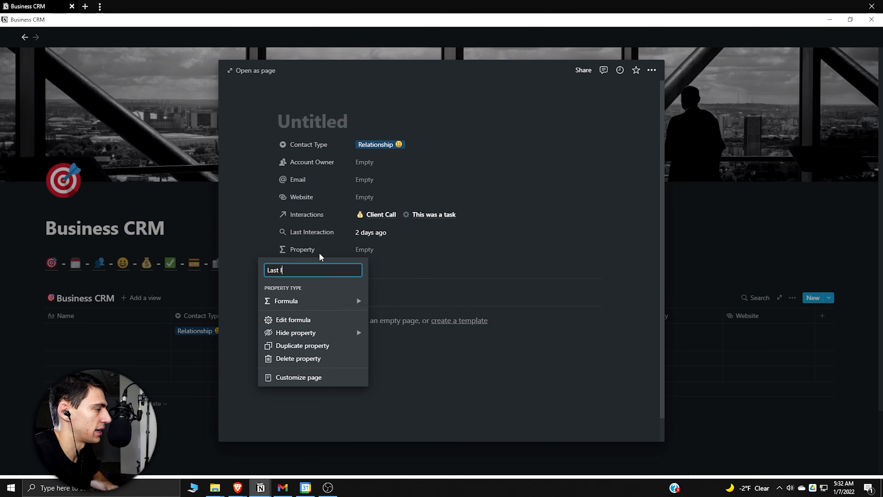
text(nt)
text(eractionn)
key(Return)
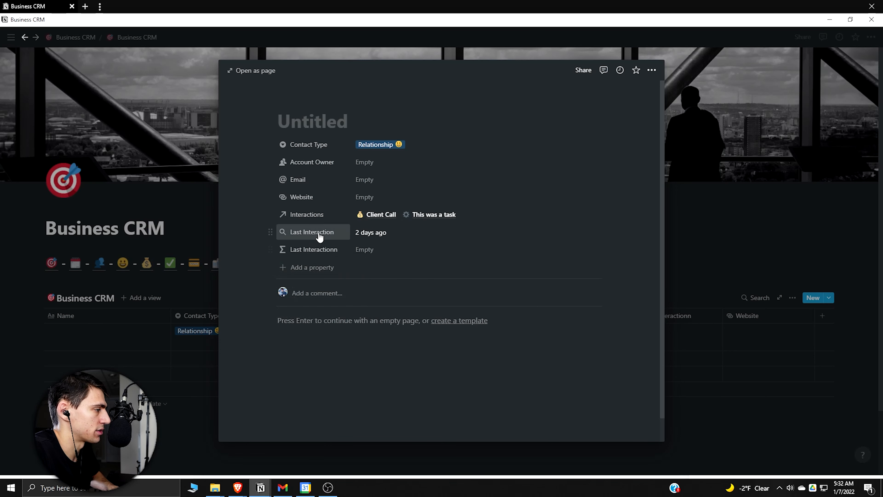
- Rename the rollup property to "Last Interaction (Rollup)" and the formula property to "Last Interaction"
click(320, 230)
key(Right)
text((Rolup))
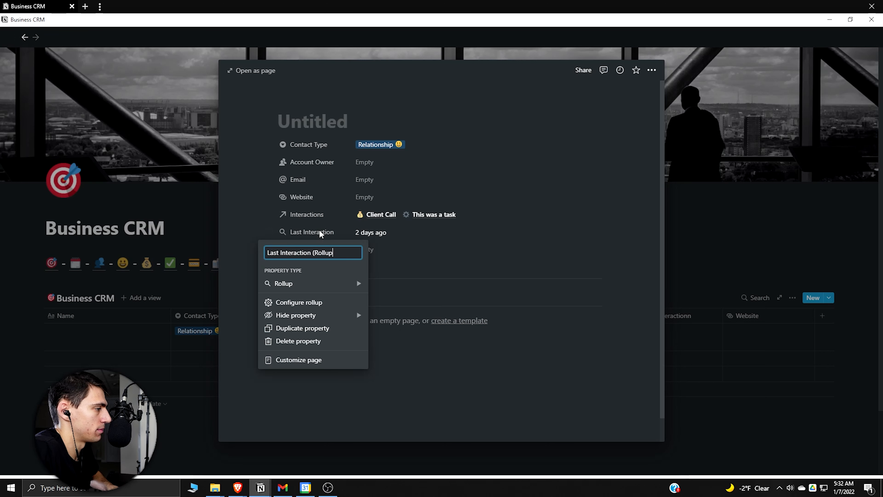
key(Return)
click(333, 243)
key(Return)
- Set the Last Interaction (Rollup) property to always be hidden on the entry page
click(334, 234)
mouse_move(336, 316)
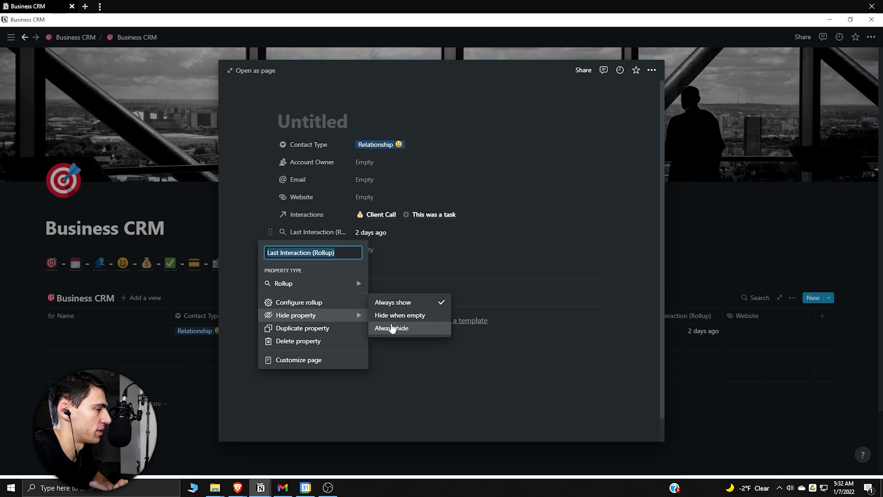
click(392, 328)
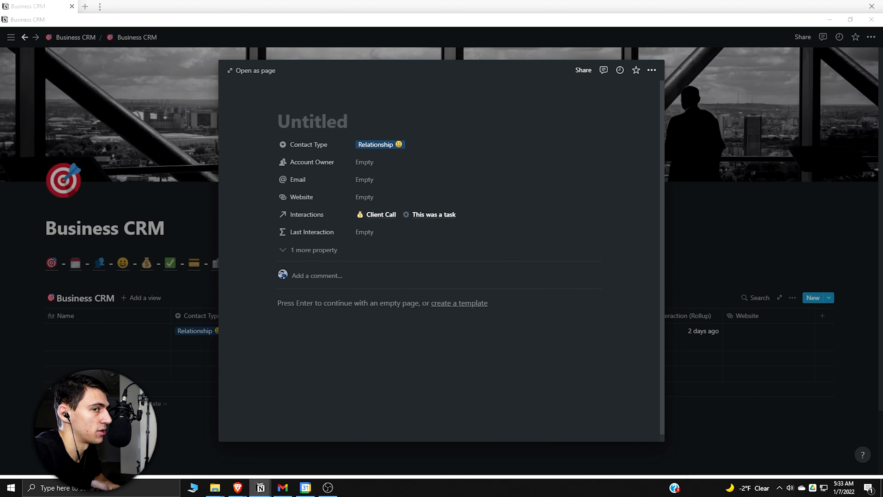
- Set the Last Interaction formula to formatDate(prop("Last Interaction (Rollup)"), "MMMM D YYYY")
click(374, 232)
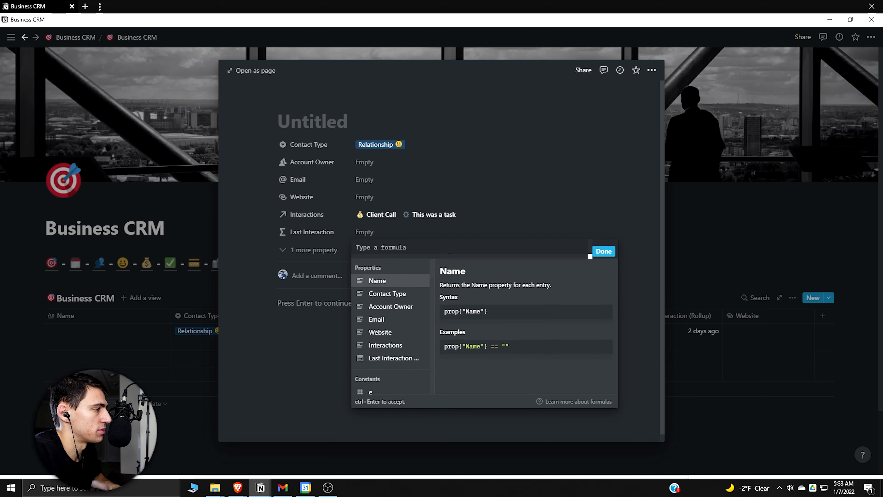
text(for)
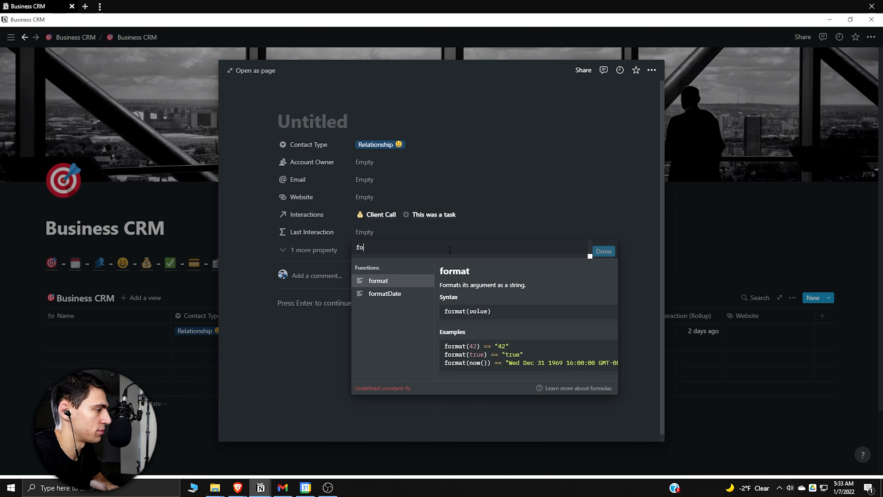
click(389, 294)
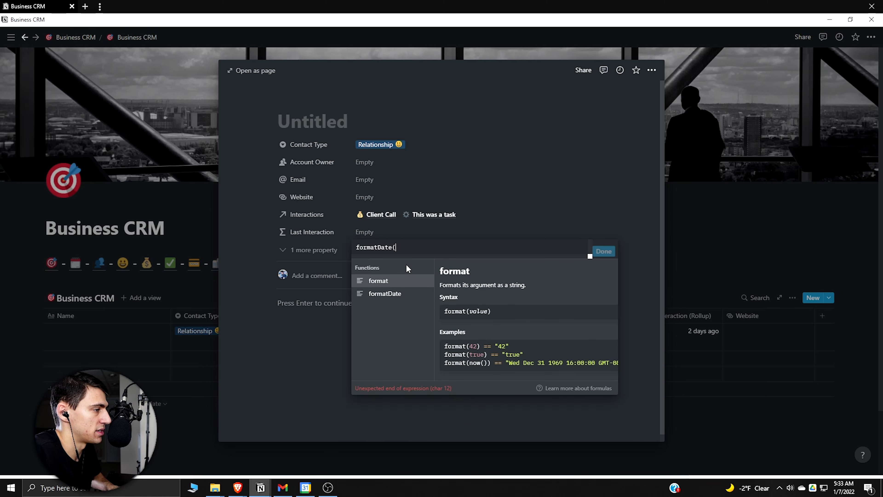
text(prop)
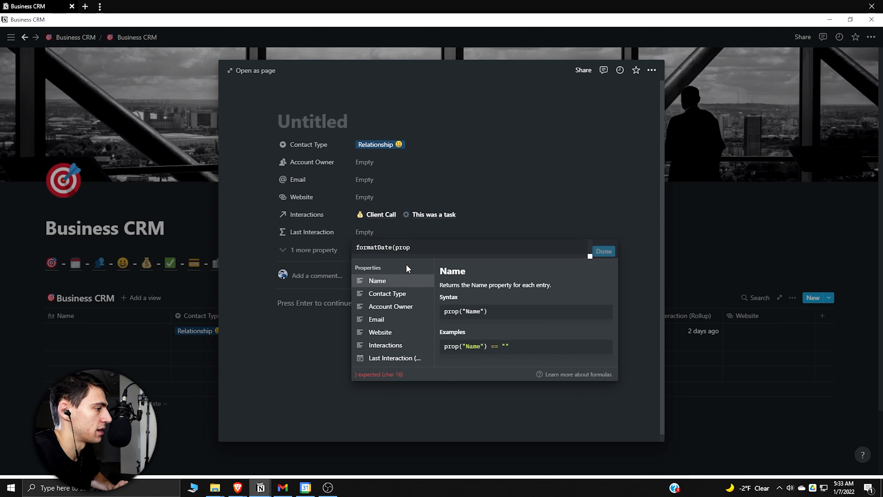
click(389, 358)
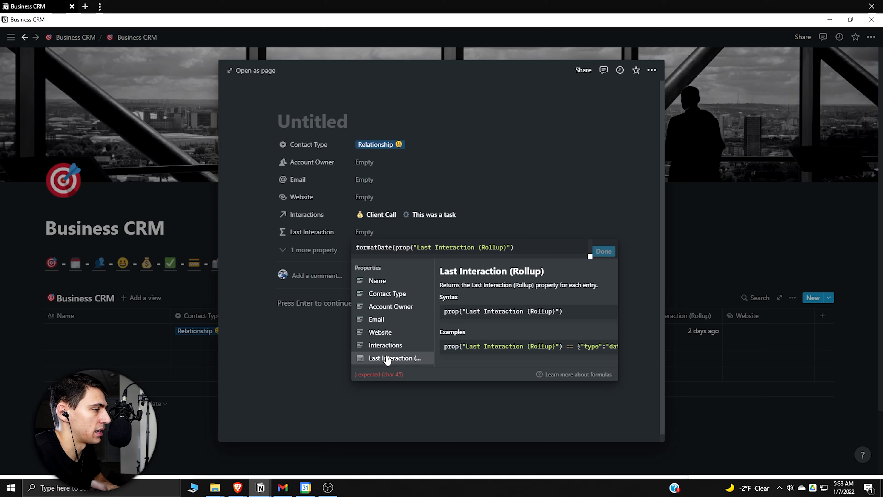
text(, "MMMM D Y)
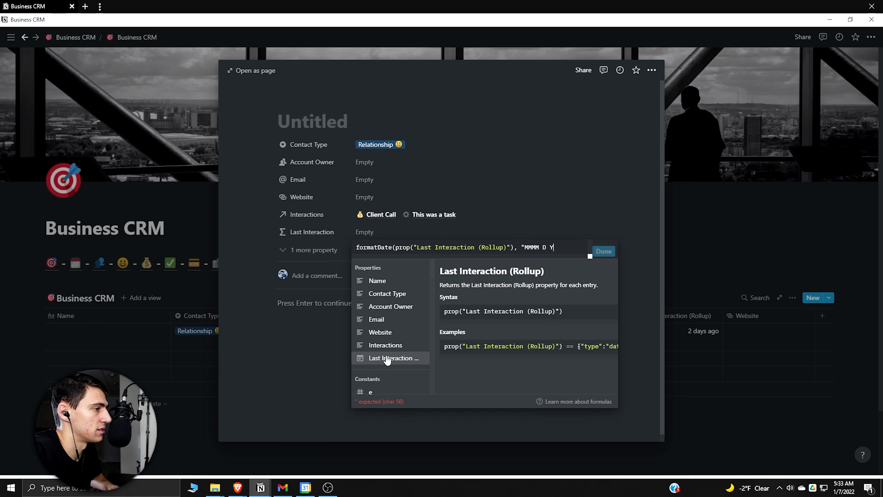
text(YYY")
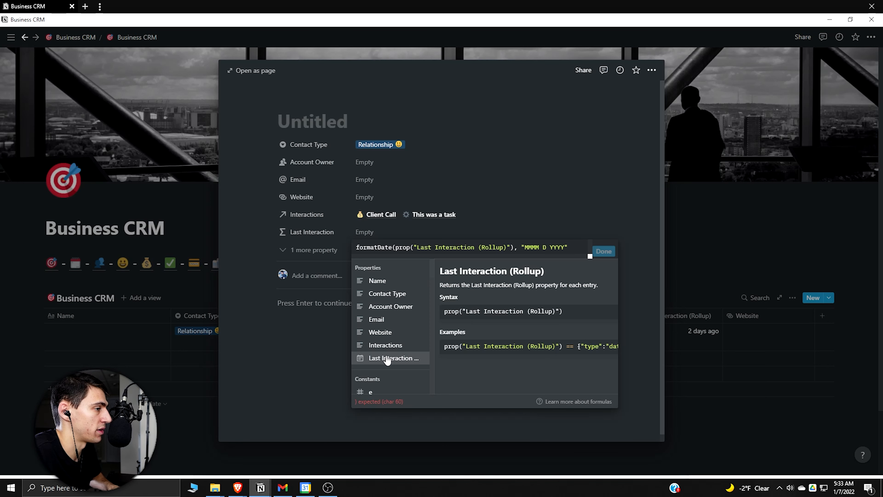
text())
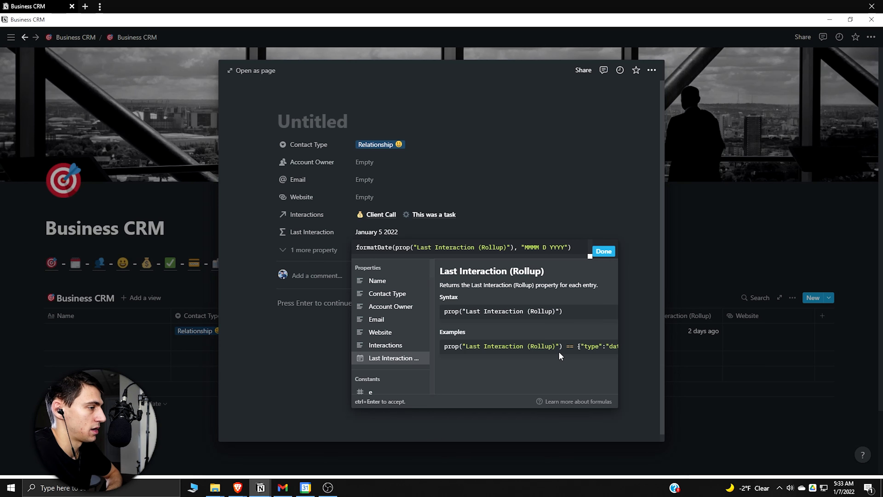
click(609, 250)
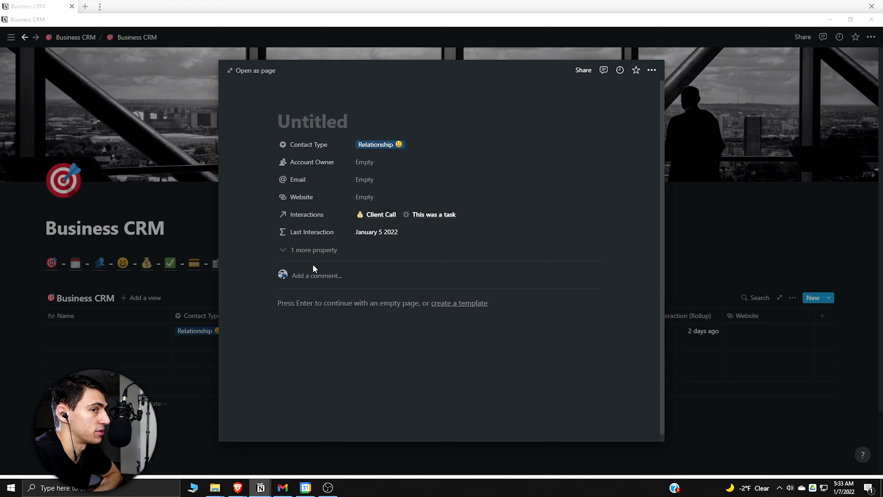
- Expand the hidden property, add a new unnamed property below Last Interaction and cancel its relation setup
click(305, 253)
mouse_move(327, 324)
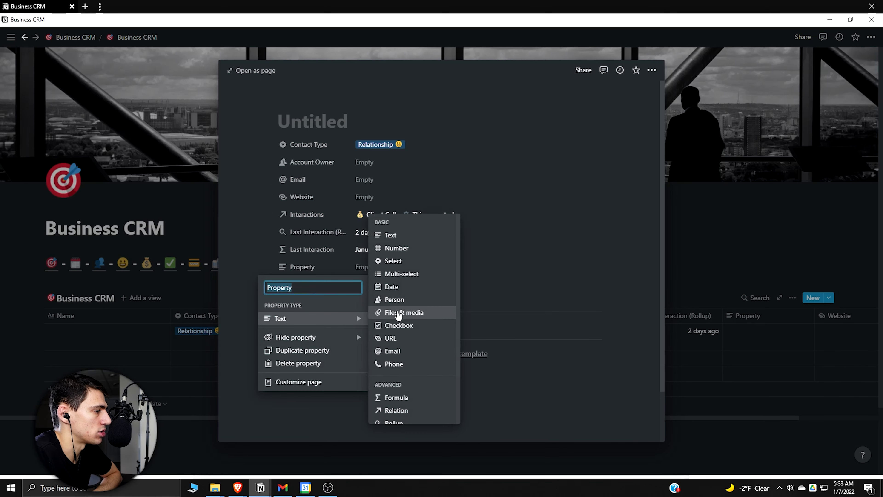
scroll(400, 327, down, 1)
click(399, 367)
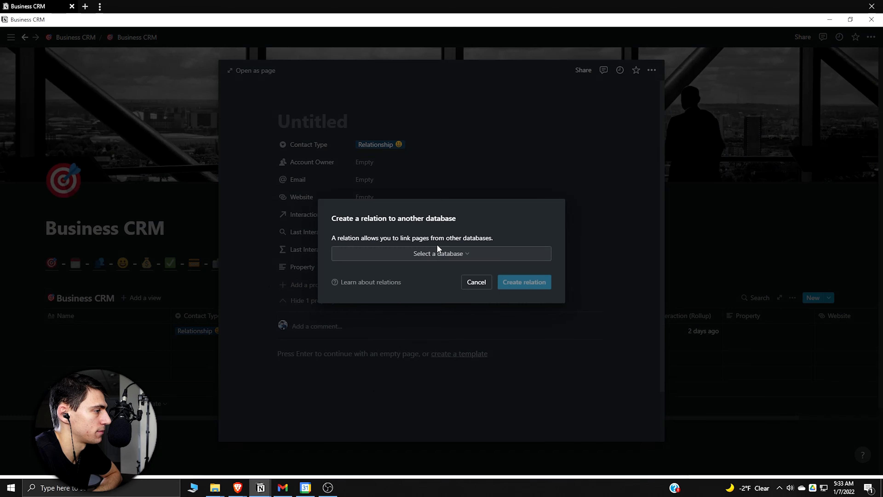
click(477, 282)
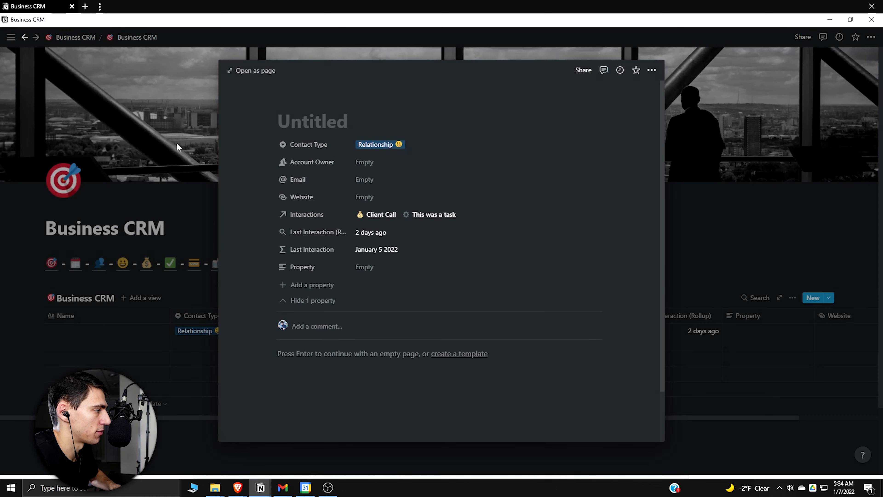
- Close the entry, return to the main Business CRM dashboard and open the Companies database
click(113, 62)
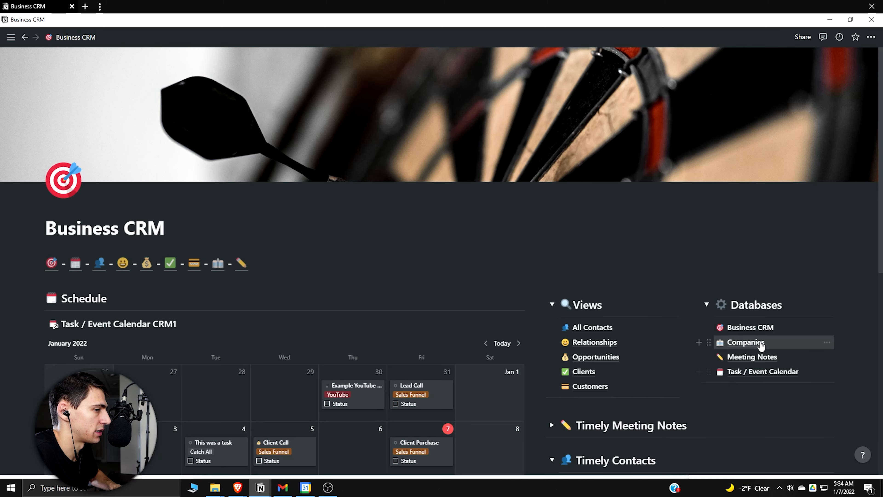
click(761, 344)
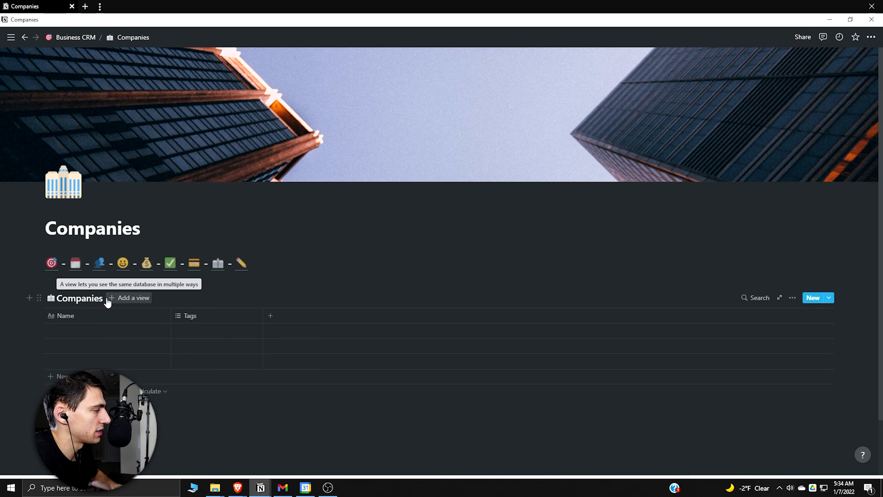
- Rename the inline Companies database to Companies1 and return to the Business CRM dashboard
click(106, 298)
text(1)
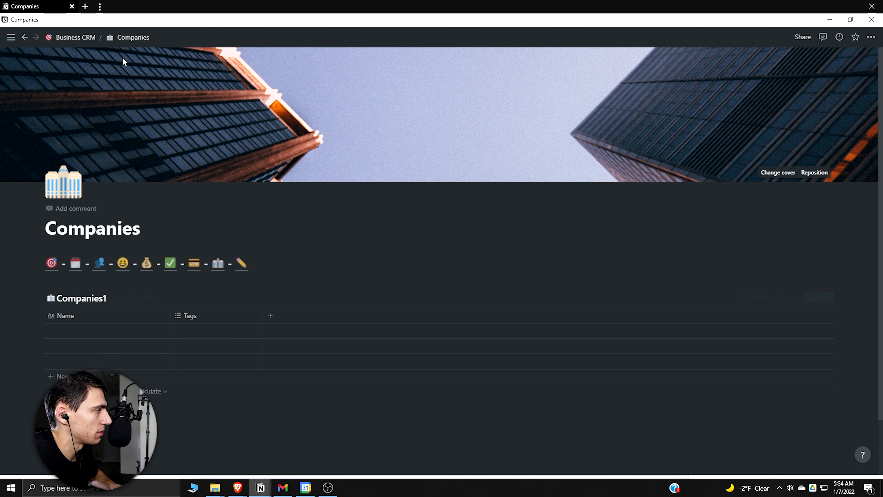
click(24, 37)
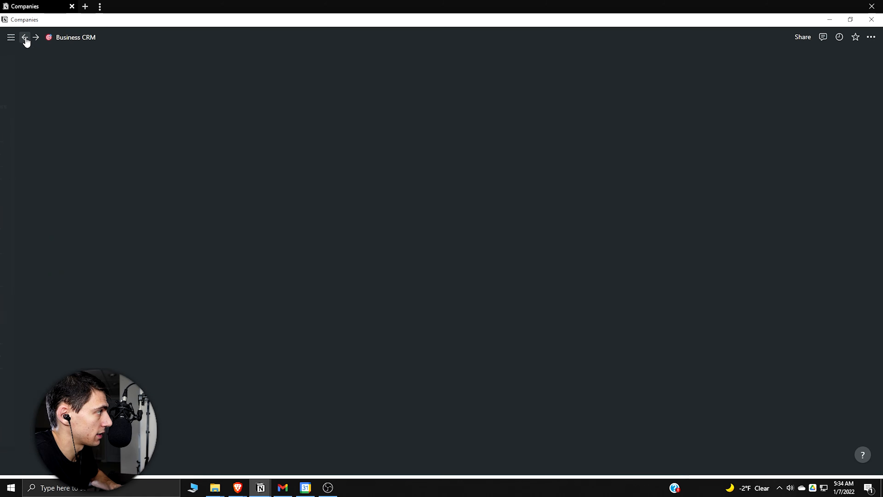
- Turn the contact entry's unnamed property into a relation to the Companies1 database and rename it Organization
click(329, 272)
click(313, 319)
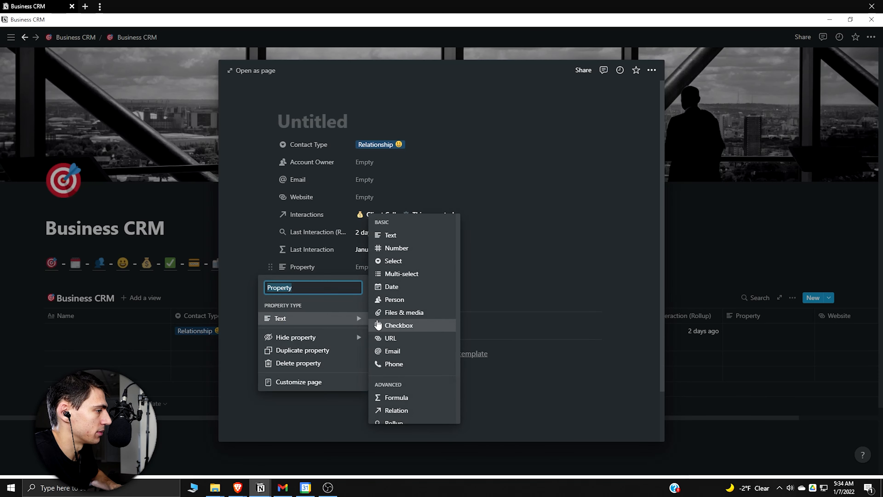
click(382, 412)
text(Companies)
click(430, 376)
click(517, 282)
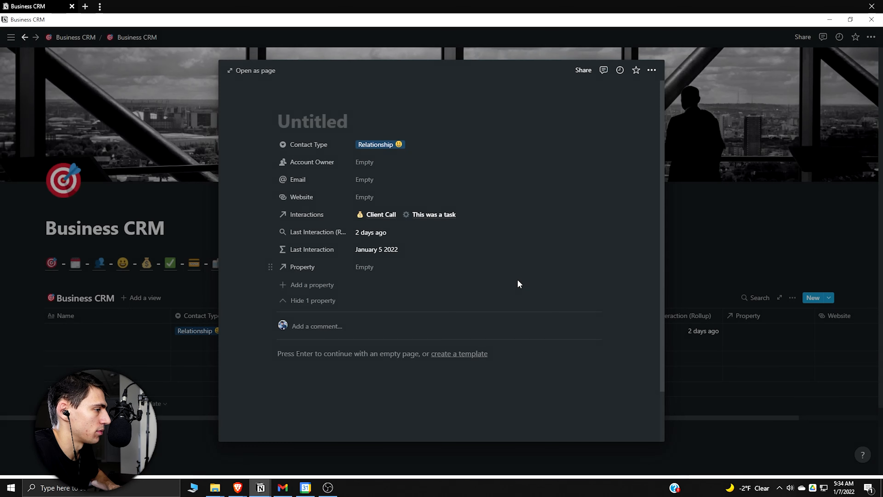
click(311, 267)
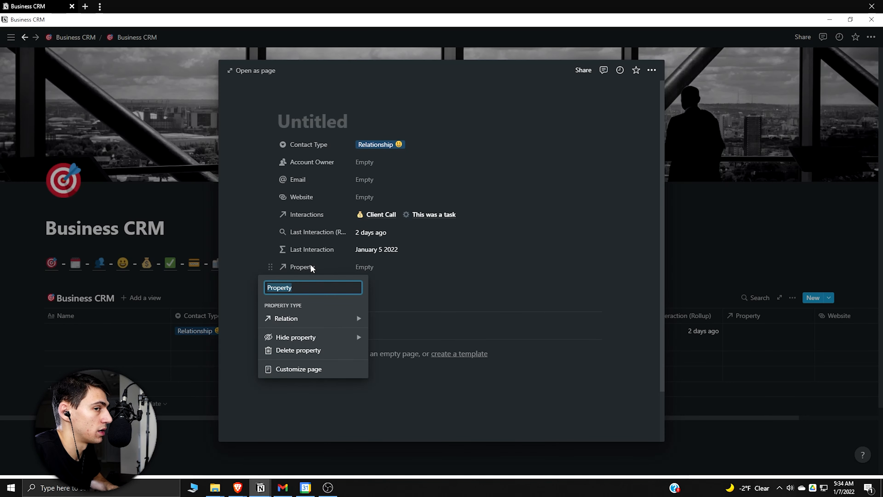
text(Organization)
key(Return)
- Link a new blank Companies1 page to the contact through the Organization relation and open that page
click(360, 267)
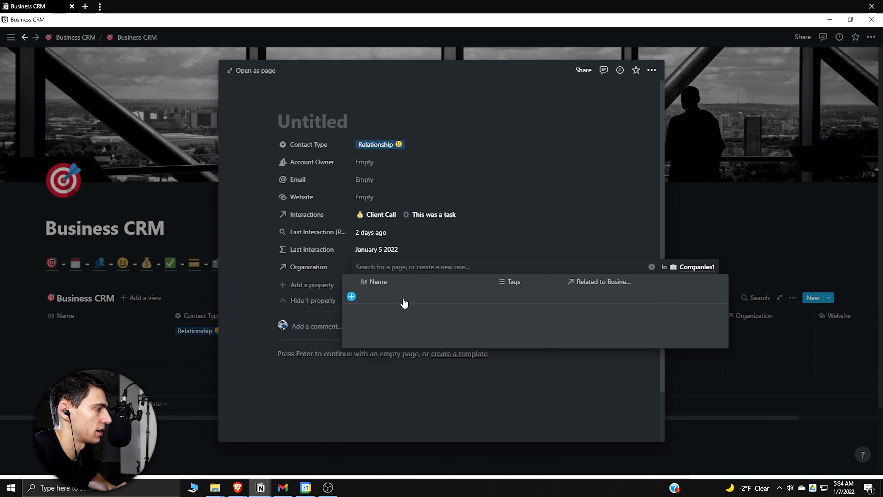
click(405, 296)
click(374, 150)
click(330, 137)
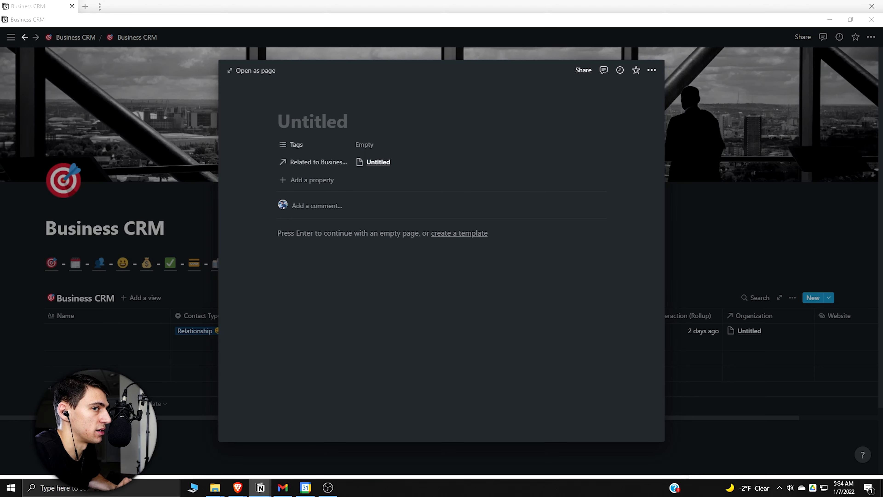
- Change the company page's Tags property to the Select type and rename it Location
click(306, 146)
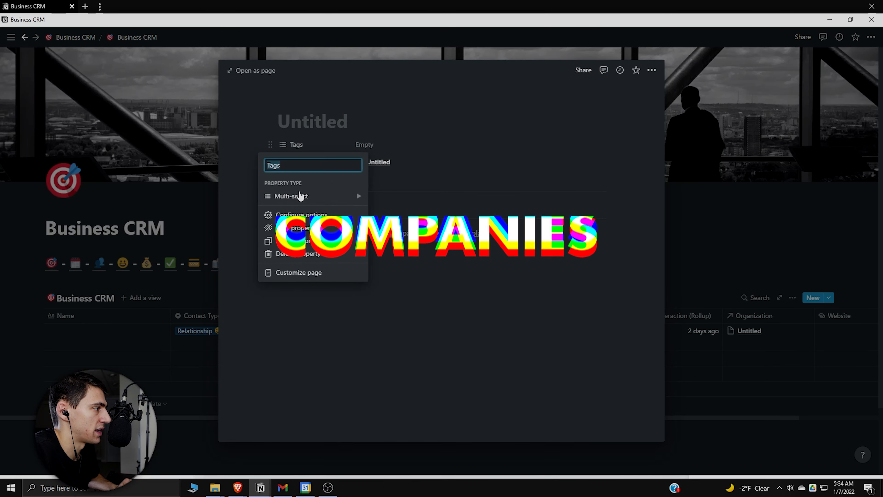
mouse_move(358, 196)
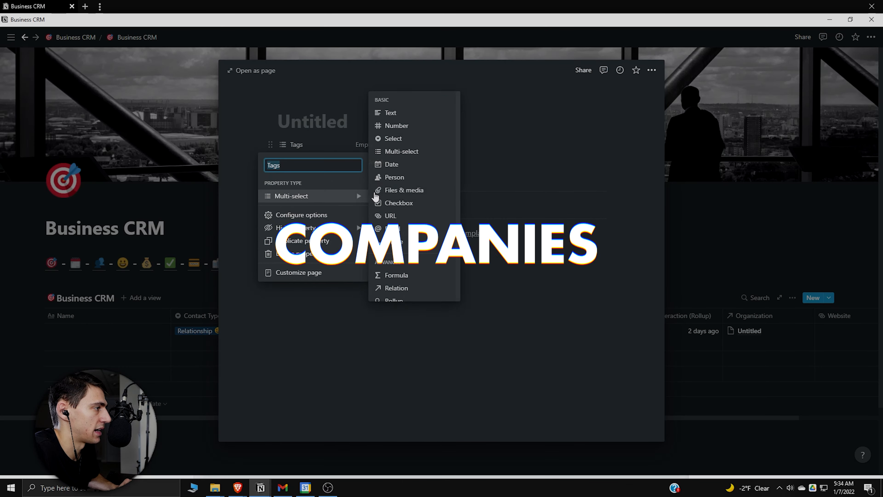
click(393, 138)
click(297, 144)
text(Location)
key(Return)
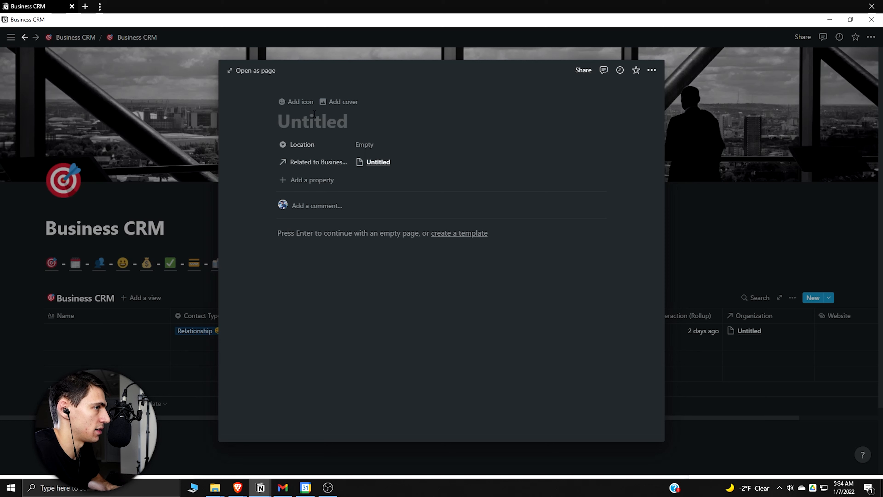
- Title the company page Salesforce and set its Location to a new San Francisco option
text(Salesforce)
click(384, 147)
text(San Francisco)
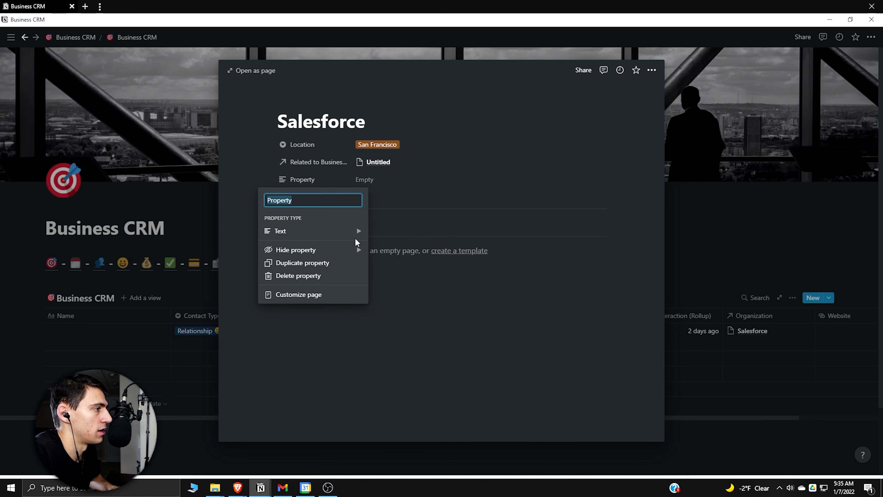
- Make the company page's new property a Select named Industry and place it directly below Location
mouse_move(356, 236)
click(405, 177)
drag(334, 181, 315, 163)
click(314, 163)
text(Sales)
key(Return)
click(315, 163)
text(Industry)
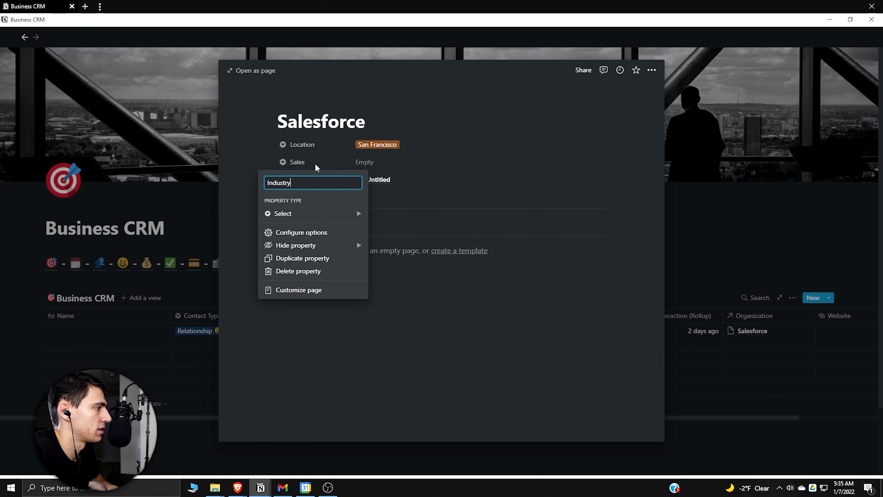
key(Return)
- Set Salesforce's Industry to a new Tech Sales option and give the page a cloud icon
click(372, 162)
text(Tech Sales)
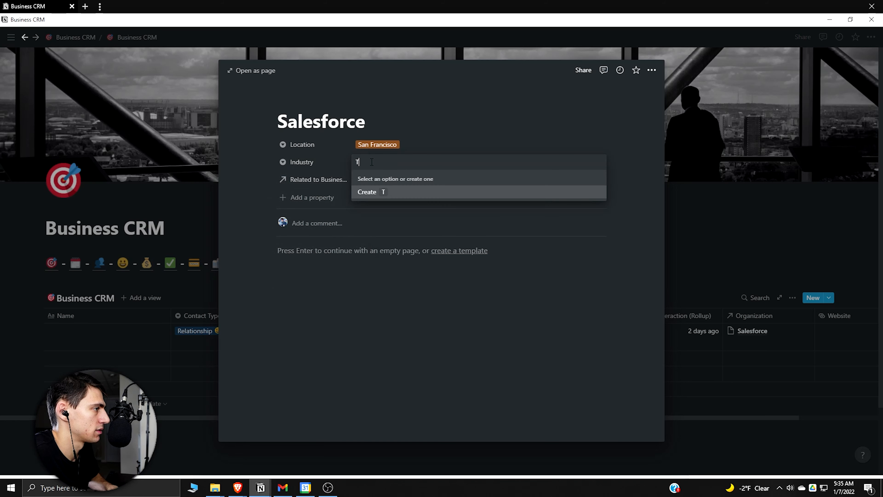
key(Return)
click(295, 102)
click(307, 135)
text(cloud)
key(Return)
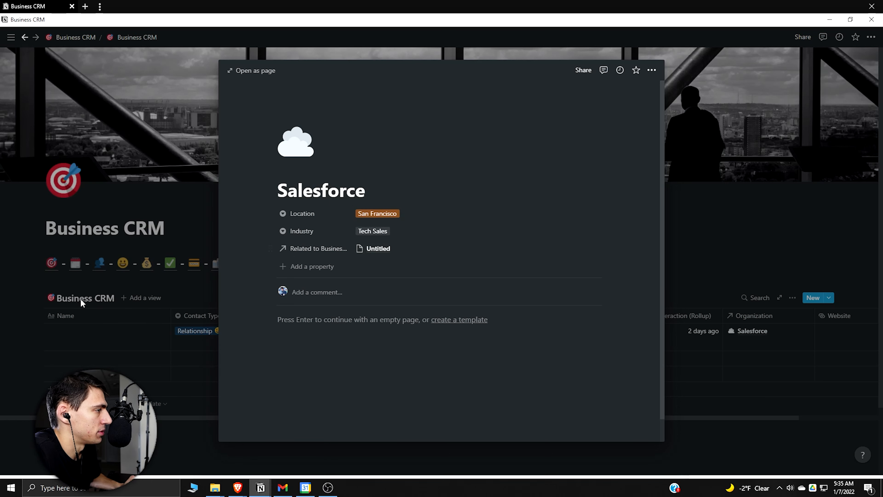
- Close the Salesforce page, enter the contact's name in the first Business CRM row and open that entry
click(90, 306)
click(113, 331)
text(john doe)
key(Return)
click(164, 331)
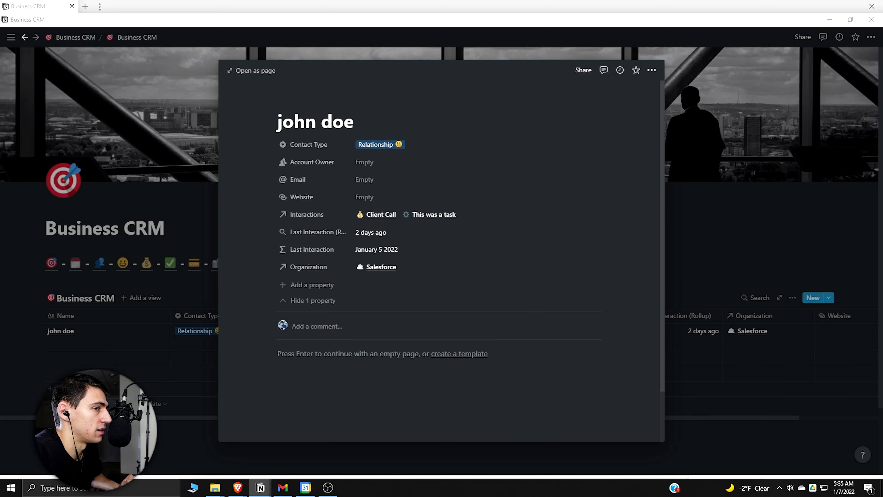
- Add a Rollup property named Location below Organization on the contact entry
click(312, 284)
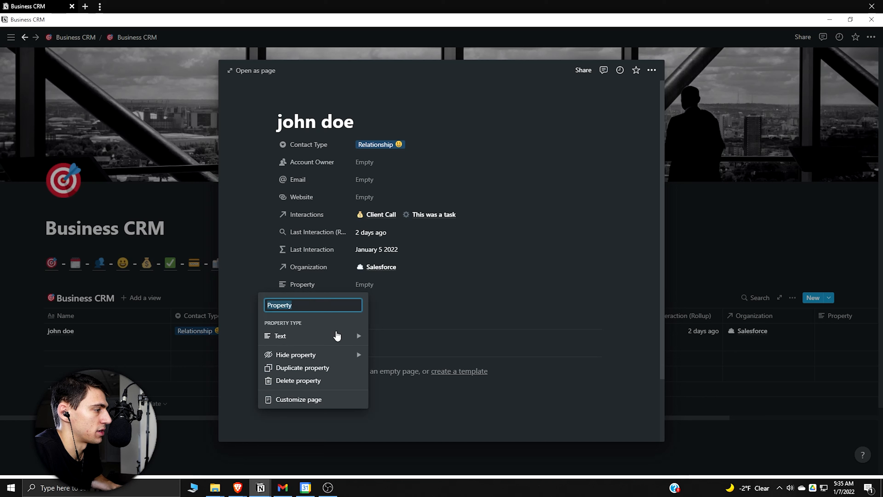
mouse_move(355, 336)
scroll(400, 383, down, 2)
click(384, 393)
click(319, 288)
text(Location)
key(Return)
- Configure the Location rollup to use the Organization relation and its Location property
click(319, 288)
click(336, 354)
click(404, 313)
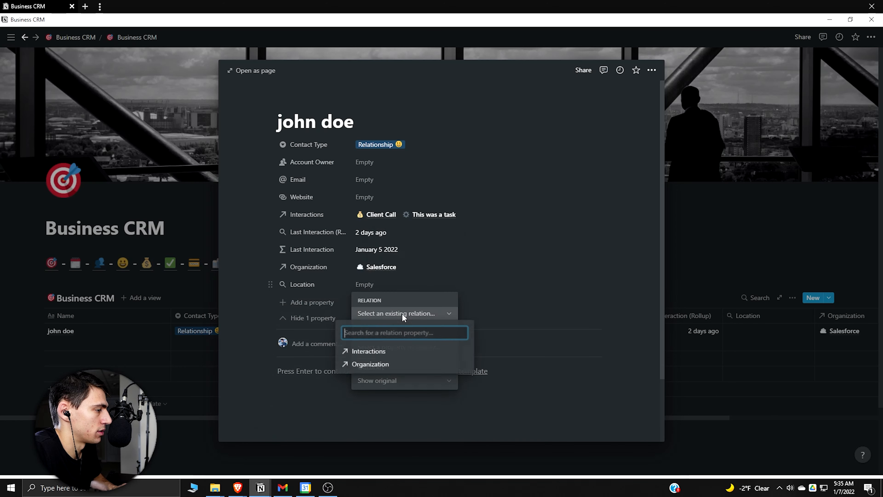
click(379, 364)
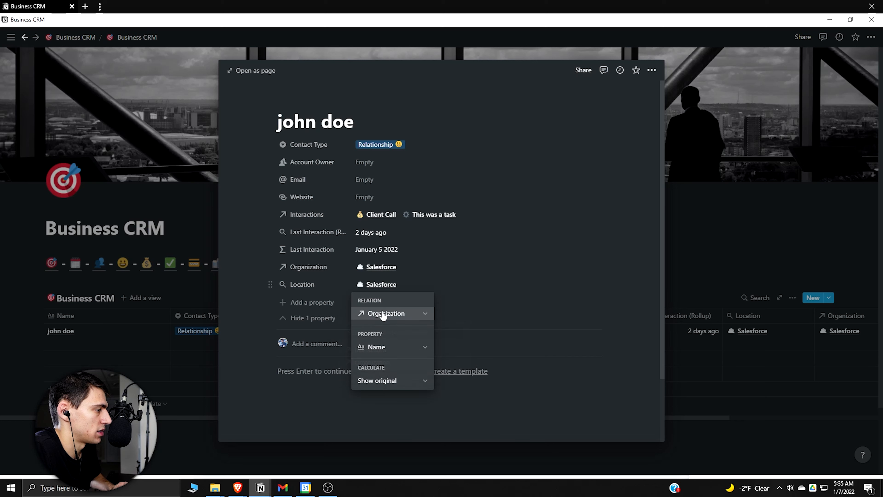
click(392, 345)
click(381, 408)
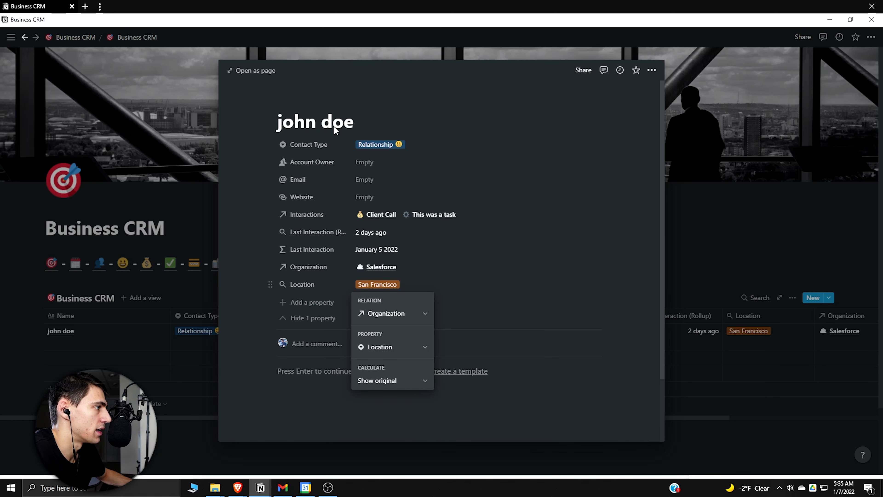
click(348, 124)
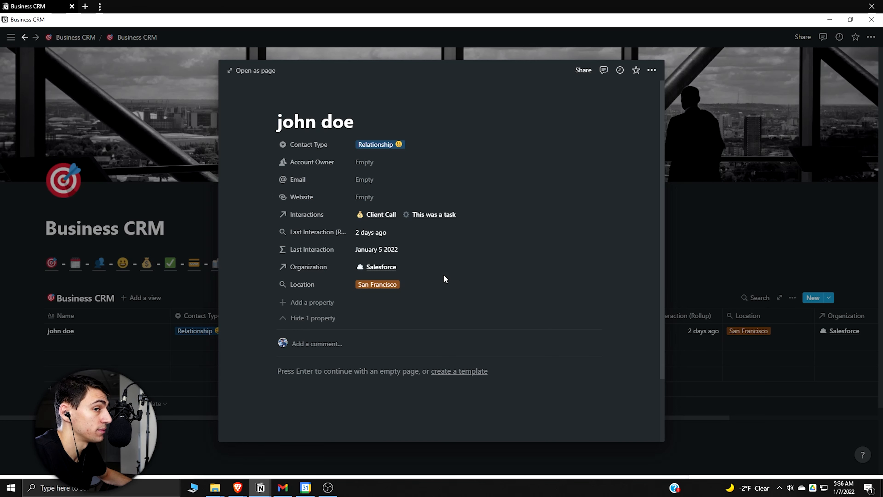
- Add a Rollup property named Industry below Location on the contact entry
click(308, 302)
mouse_move(345, 353)
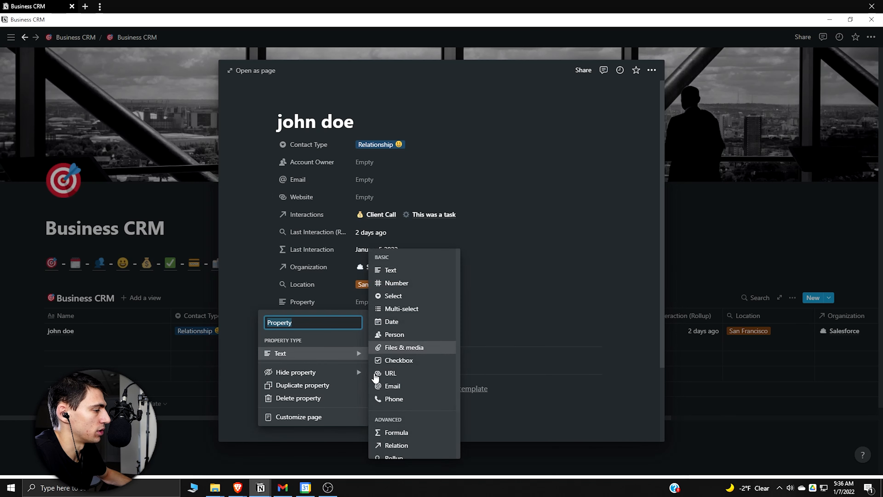
scroll(397, 435, down, 2)
click(395, 414)
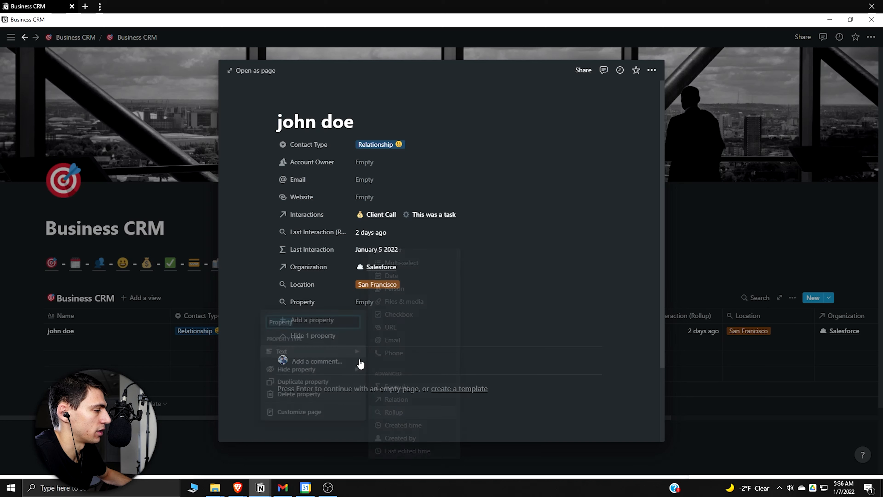
click(315, 306)
mouse_move(290, 347)
text(Inds)
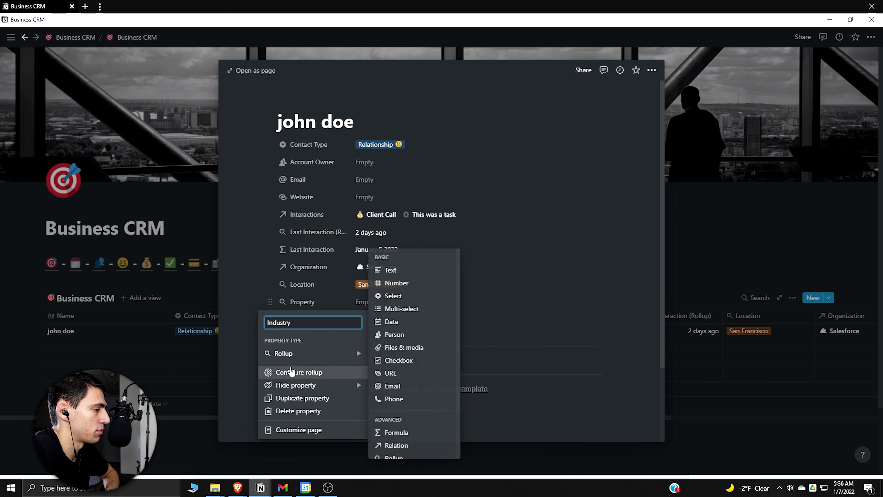
- Configure the Industry rollup to use the Organization relation and its Industry property
click(292, 372)
click(420, 334)
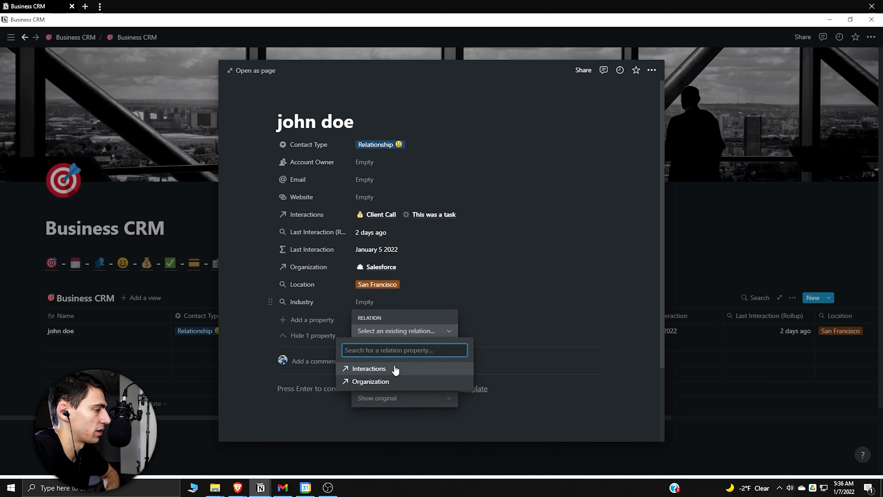
click(386, 381)
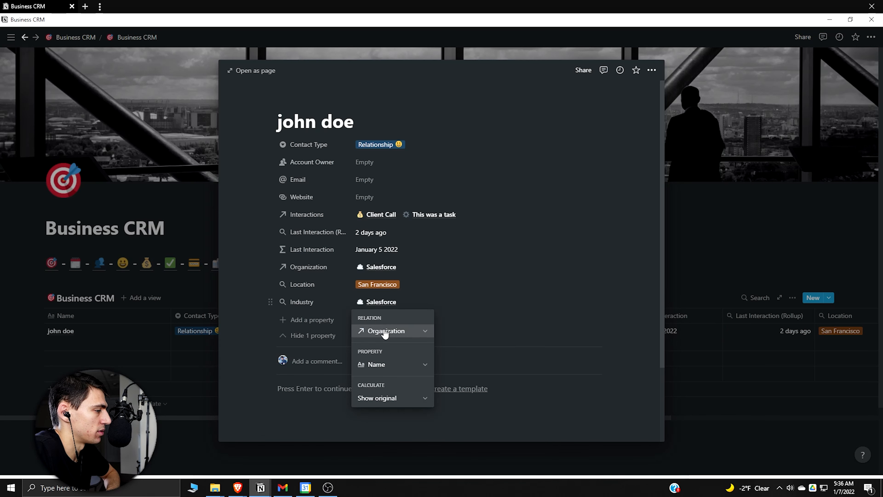
click(385, 331)
click(382, 363)
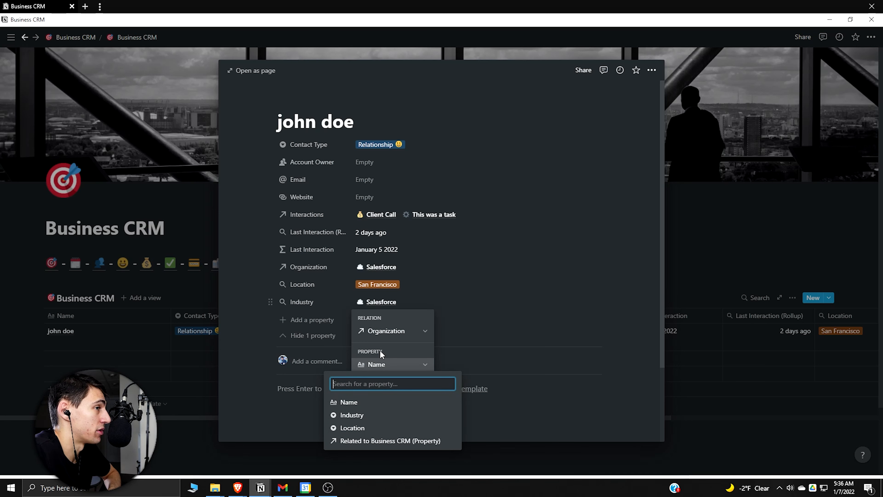
click(353, 417)
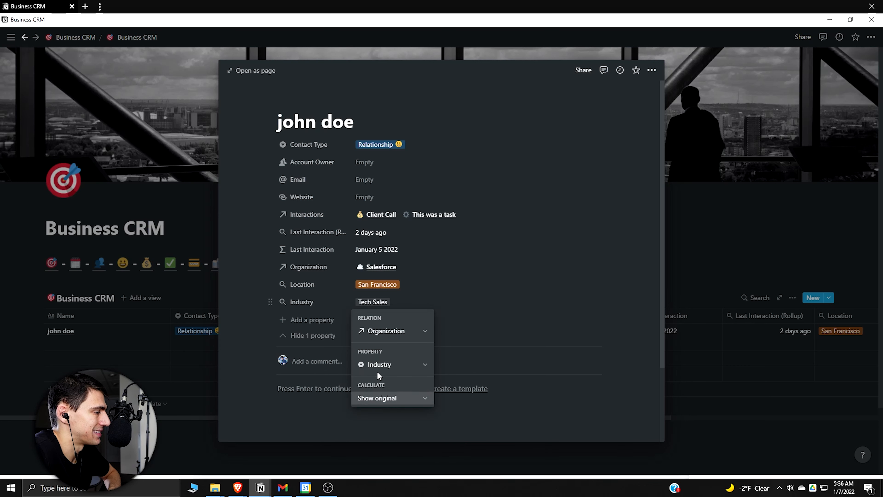
click(364, 302)
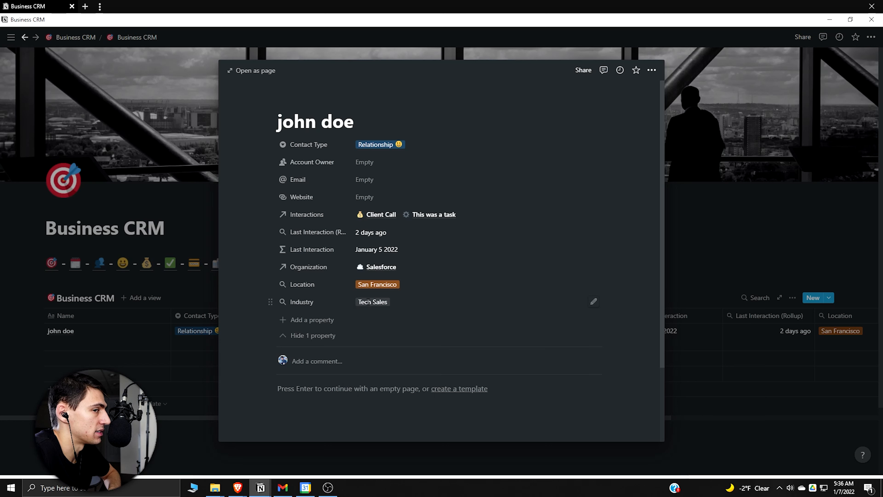
- Add a Created time property named Added below Industry on the contact entry
click(312, 320)
mouse_move(341, 370)
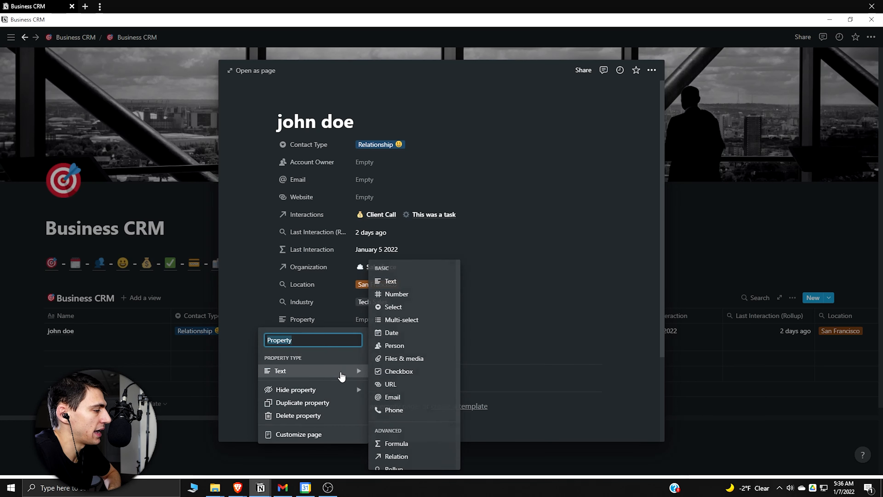
scroll(400, 348, down, 1)
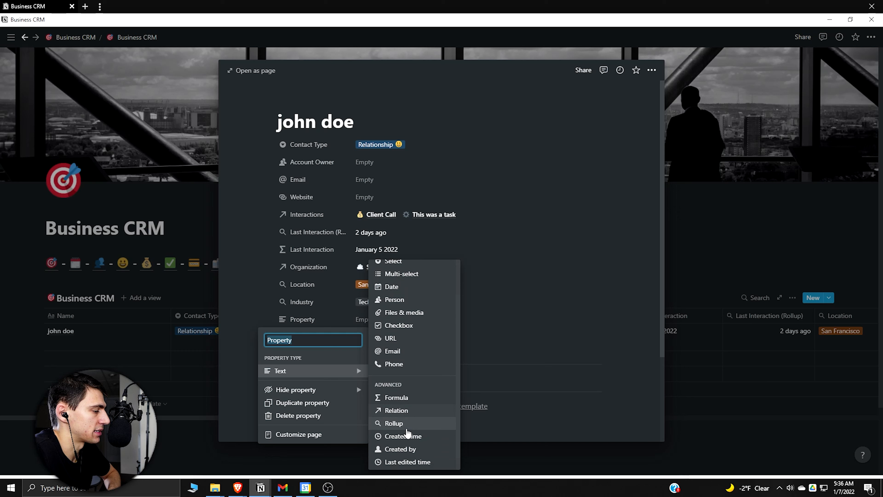
click(403, 436)
click(330, 319)
text(Added)
key(Return)
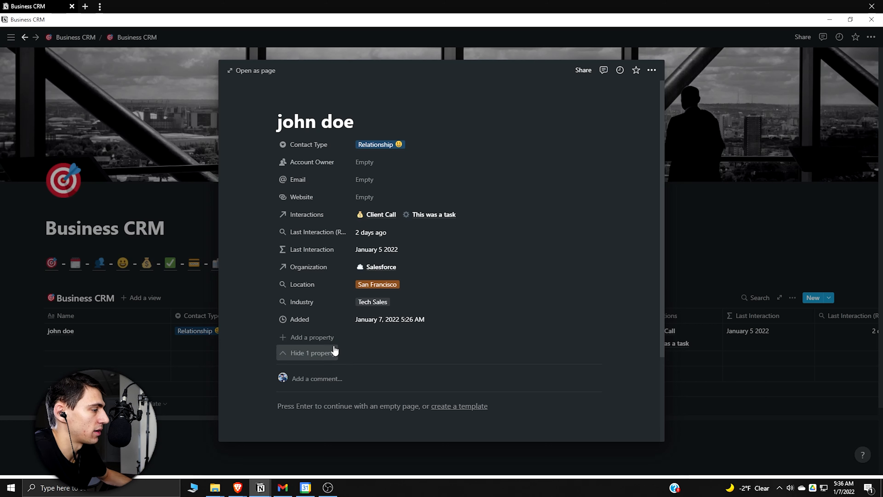
- Add a Number property named Monthly Value below Added on the contact entry
click(336, 334)
click(348, 389)
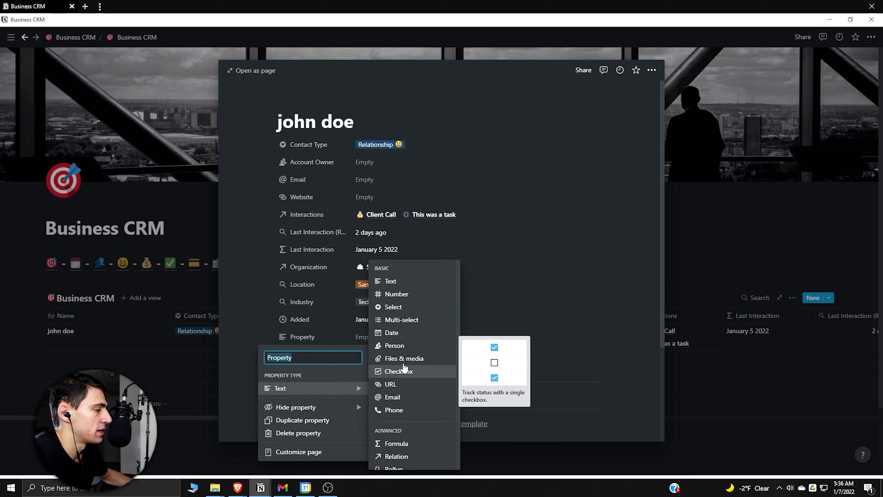
scroll(396, 339, down, 3)
scroll(402, 375, up, 3)
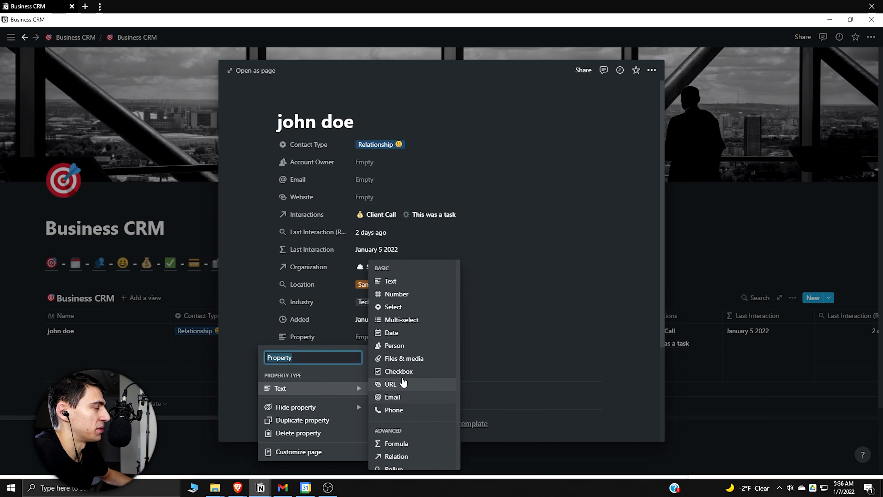
click(397, 300)
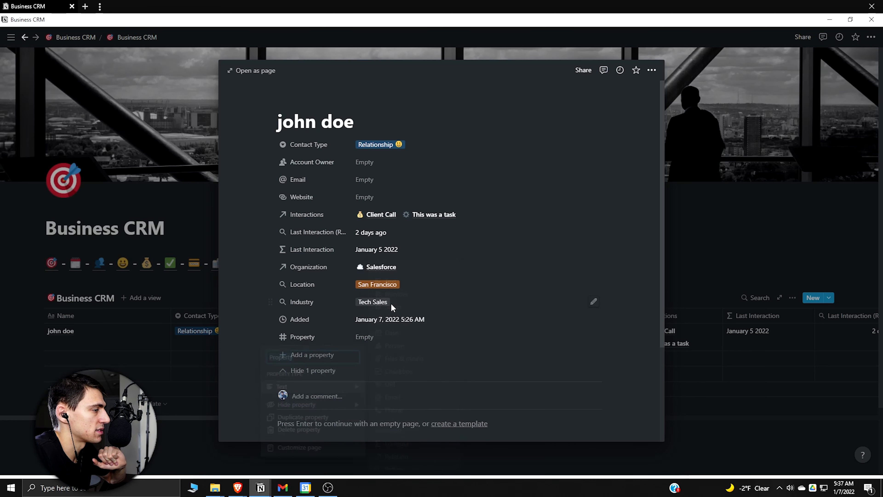
click(318, 337)
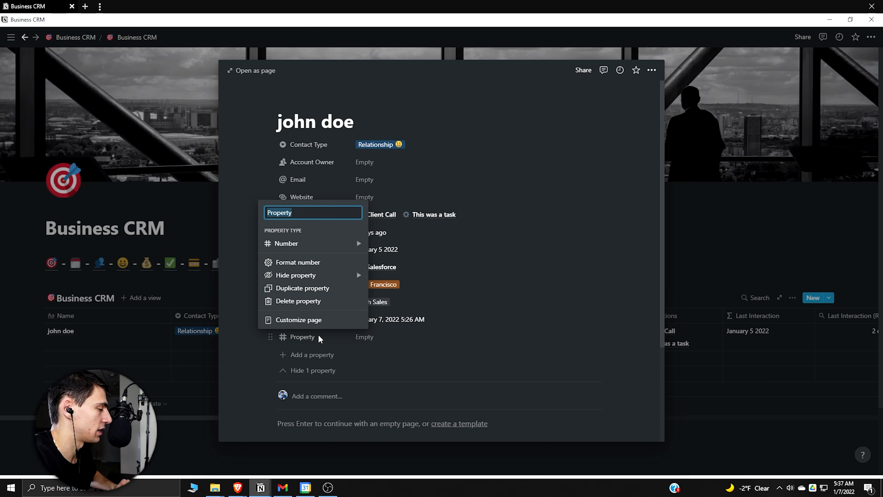
text(Monthly Value)
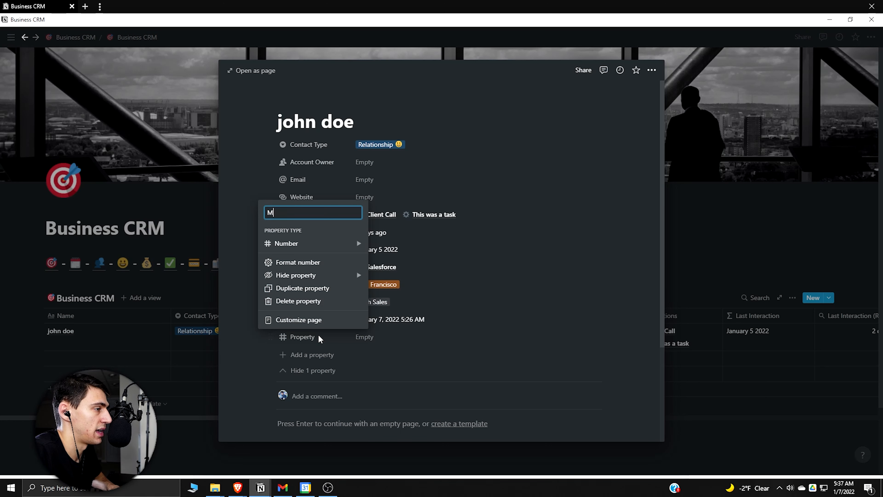
key(Return)
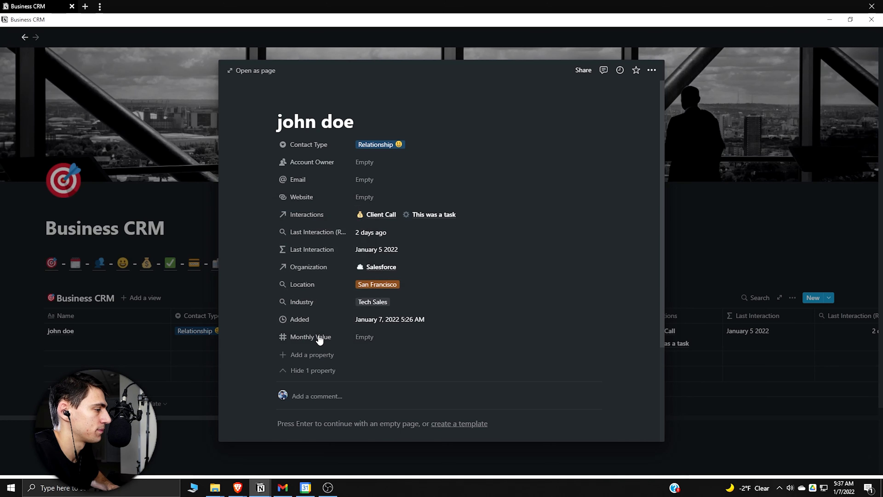
- Add a Formula property named Yearly Value below Monthly Value on the contact entry
click(310, 355)
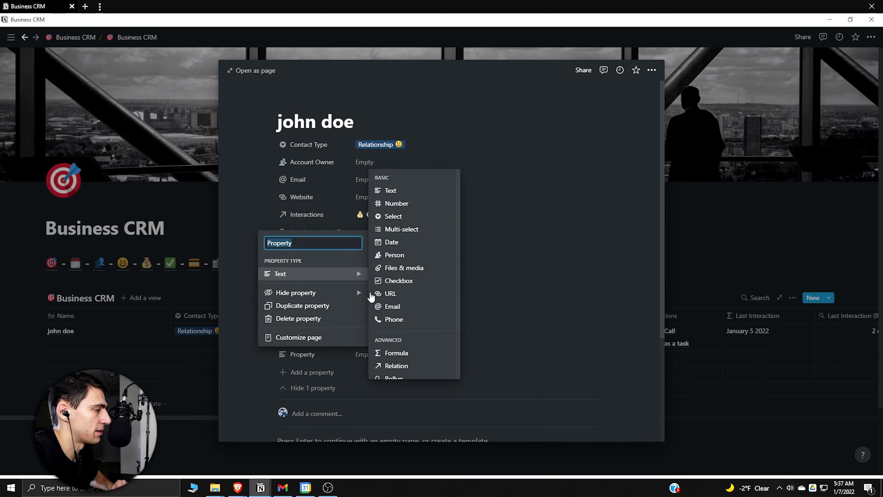
mouse_move(345, 273)
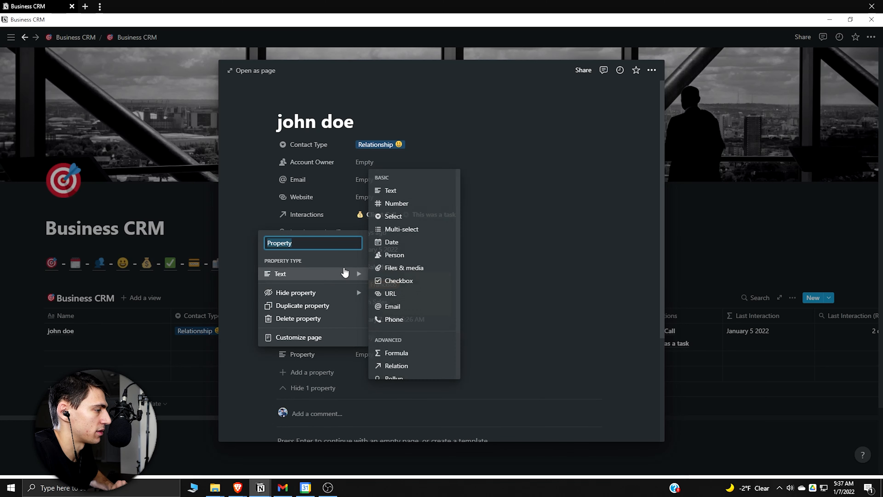
click(398, 352)
click(309, 353)
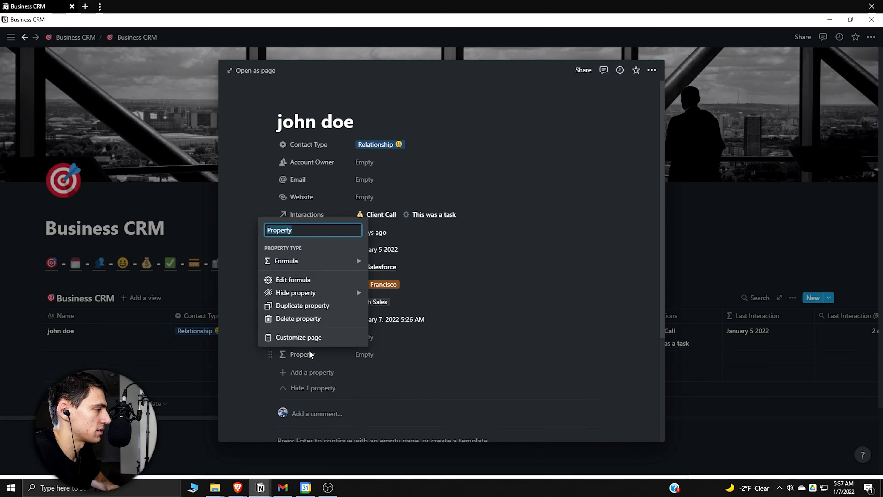
text(Yearly Value)
key(Return)
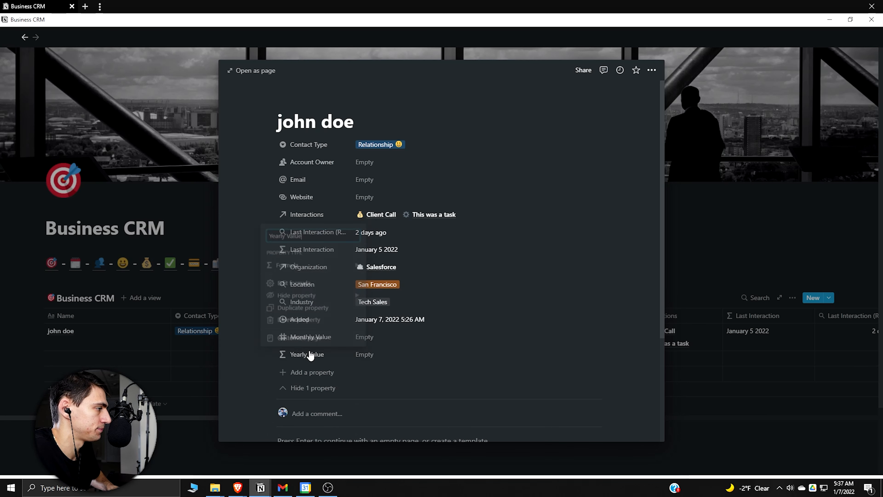
- Set the Yearly Value formula to the Monthly Value property multiplied by 12
click(392, 354)
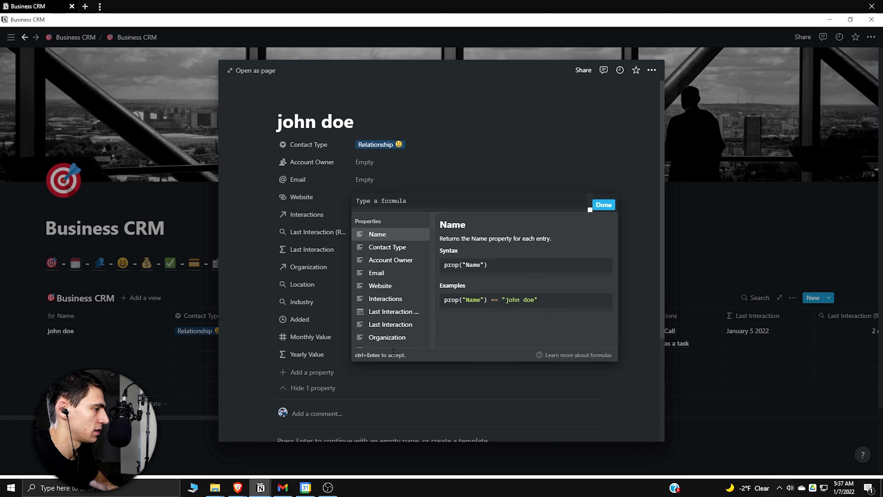
text(month)
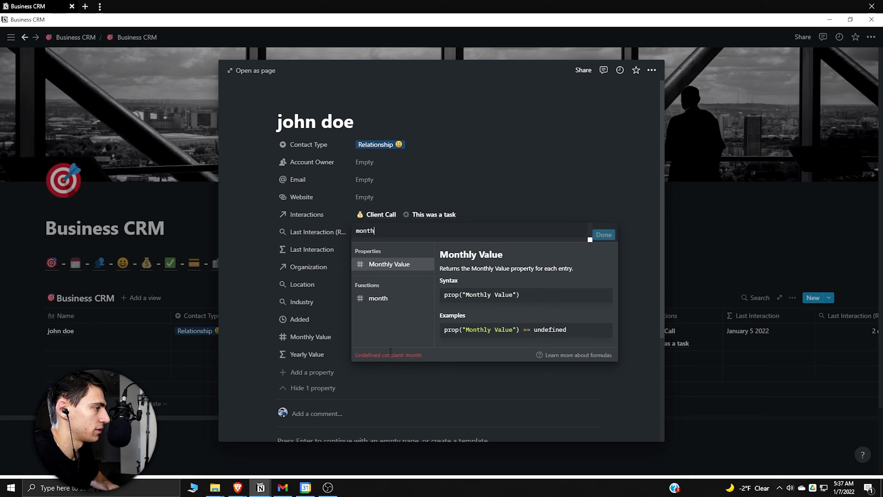
click(392, 264)
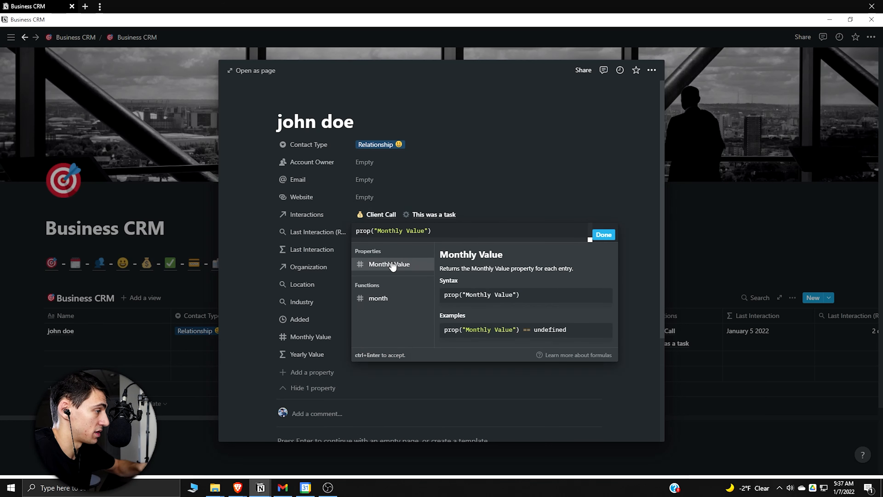
text(*)
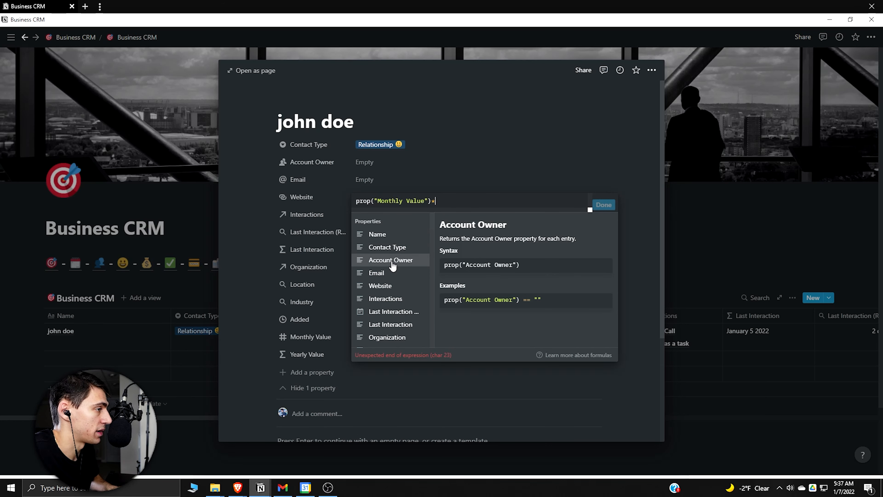
text(2)
key(BackSpace)
- Enter 100 as the contact entry's Monthly Value
click(497, 337)
text(100)
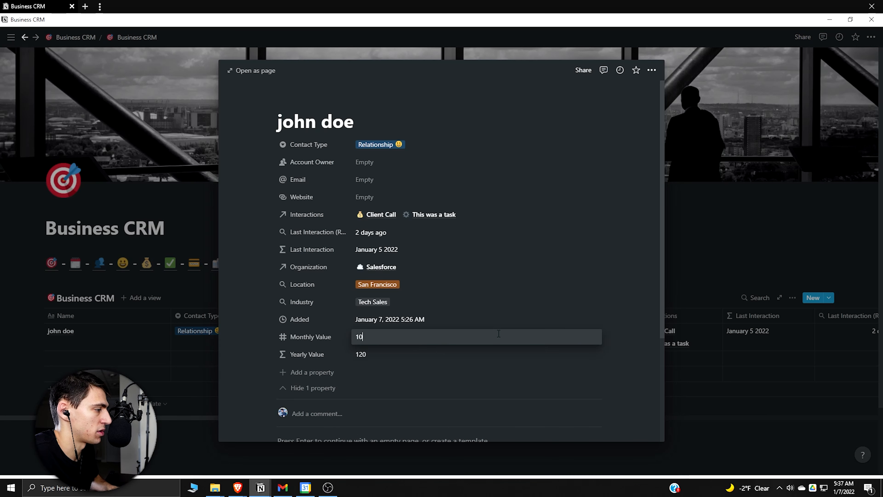
key(Return)
- Format both the Monthly Value and Yearly Value properties as US dollar
click(591, 337)
click(568, 227)
click(594, 354)
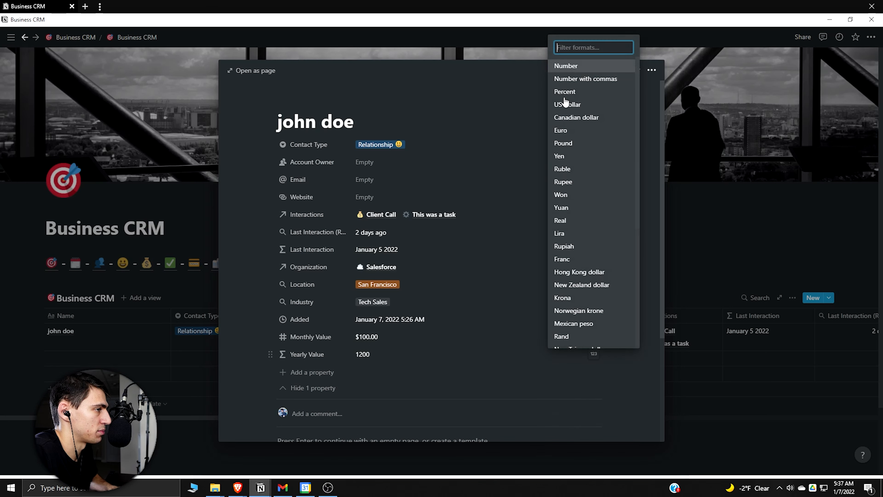
click(570, 103)
- Add a Files & media property named Cover Image below Yearly Value on the contact entry
scroll(479, 258, down, 1)
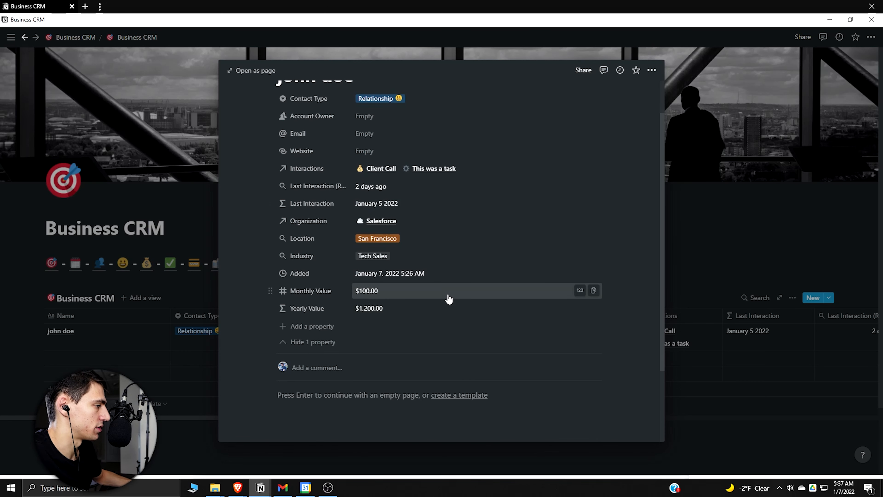
click(319, 327)
mouse_move(329, 380)
scroll(405, 394, down, 1)
scroll(403, 383, up, 2)
click(404, 369)
click(297, 329)
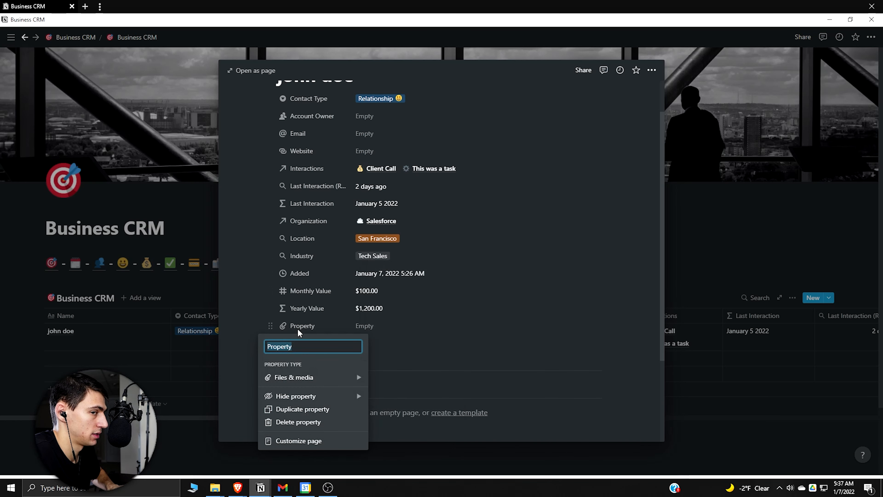
text(Cover Image)
key(Return)
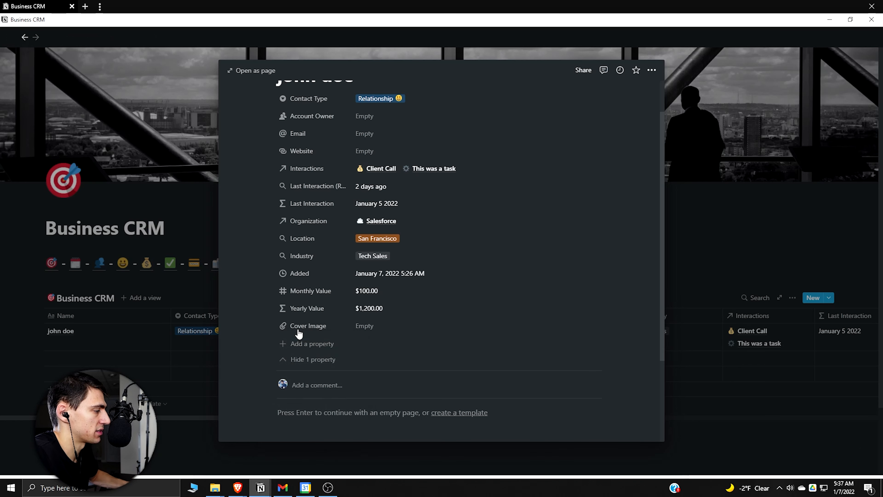
- Upload the pexels photo ending in 1212984 from the Downloads folder as the contact's Cover Image
click(385, 329)
click(451, 370)
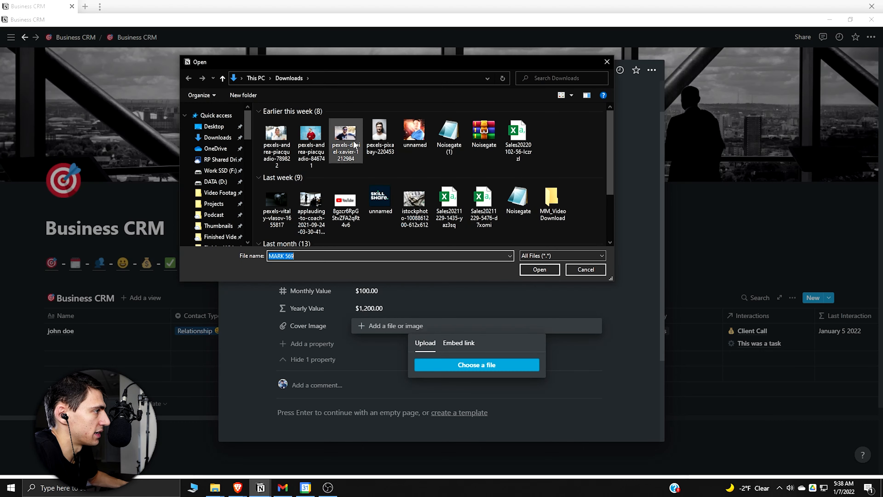
double_click(354, 142)
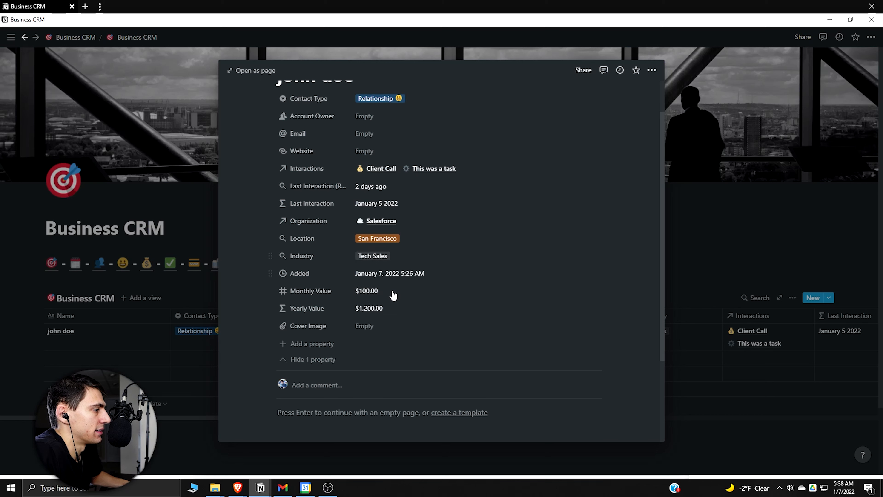
- Hide the Last Interaction (Rollup) property on the contact entry and collapse the hidden properties
scroll(390, 329, up, 2)
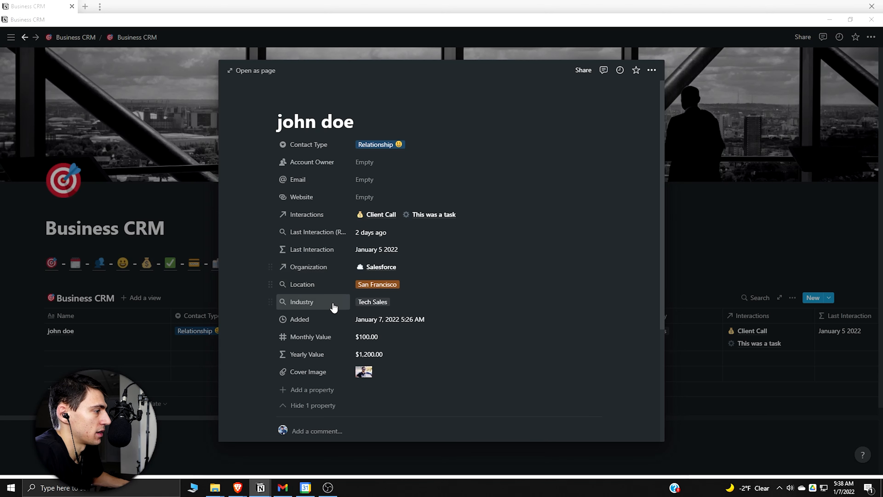
click(313, 231)
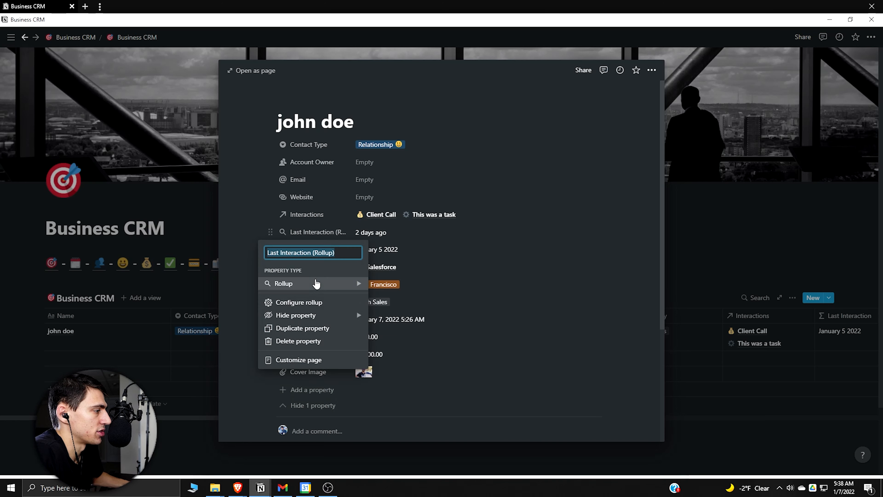
mouse_move(345, 315)
click(400, 329)
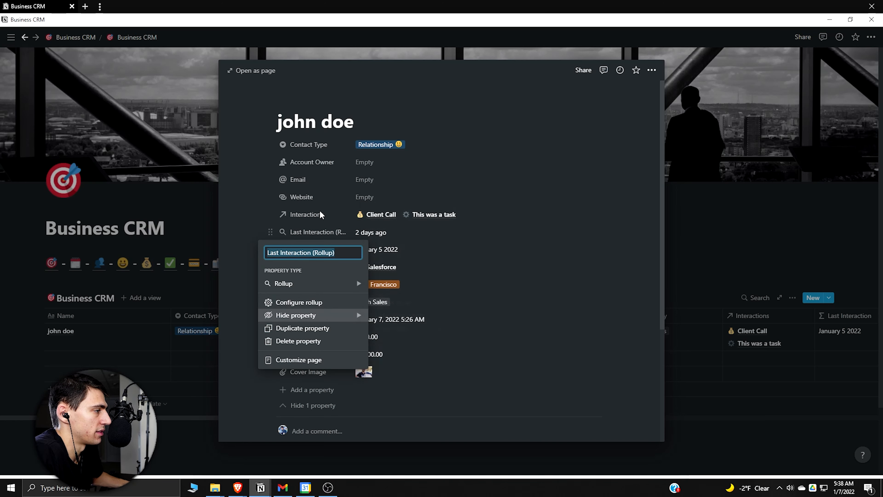
click(320, 214)
click(310, 403)
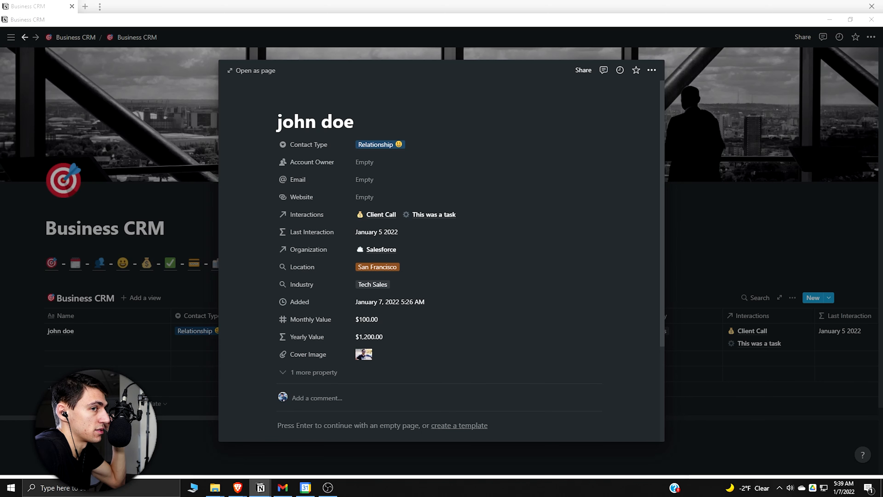
- Expand the hidden properties and add a Select property named Stage below Cover Image on the contact entry
scroll(362, 306, down, 1)
click(290, 327)
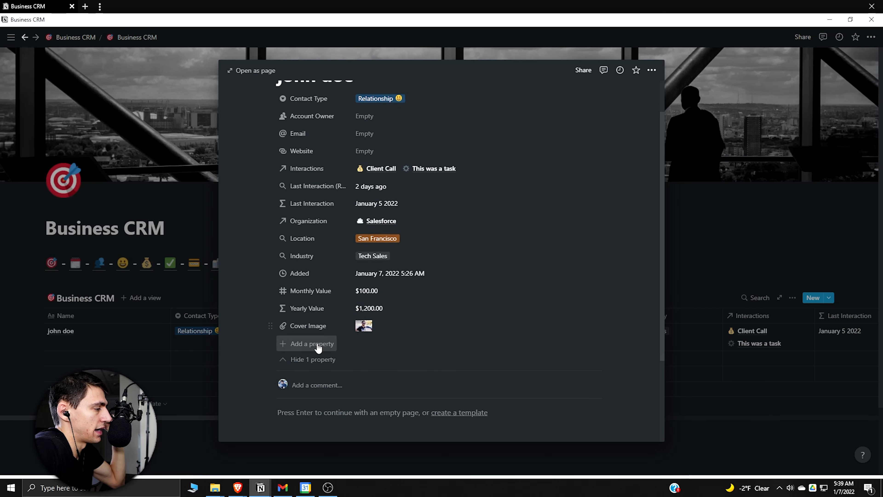
click(320, 343)
mouse_move(331, 394)
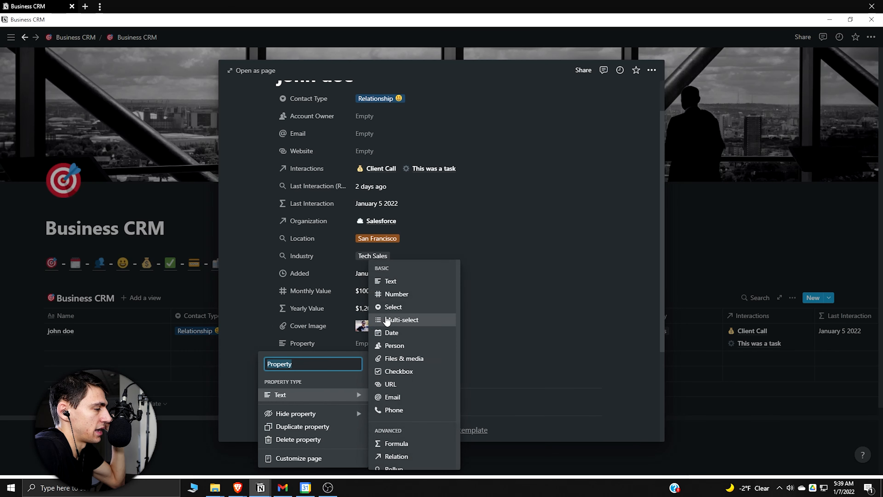
click(387, 307)
click(312, 346)
text(Stage)
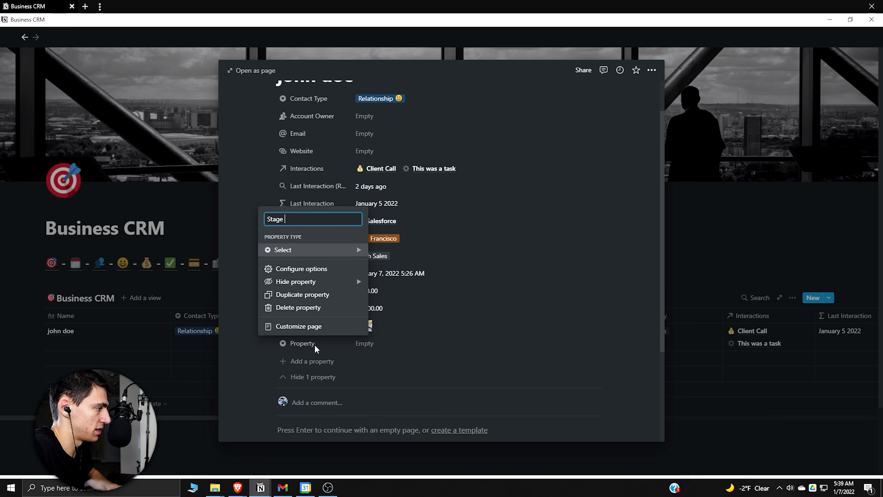
key(Return)
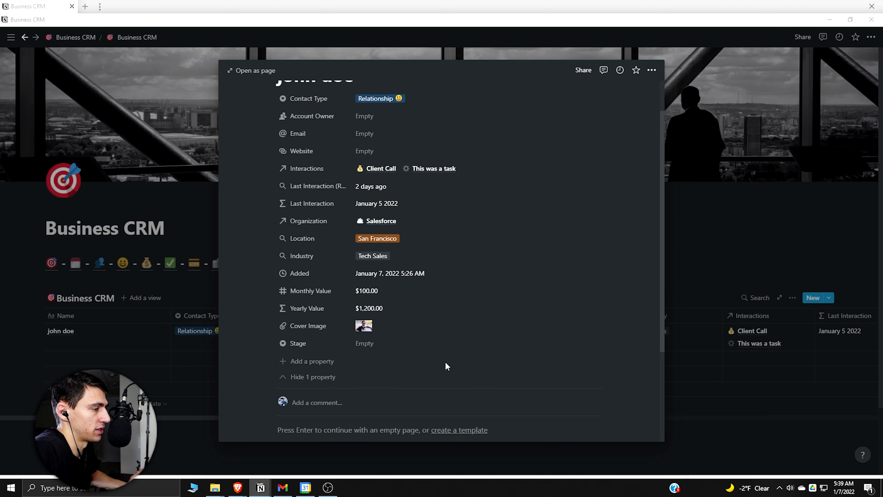
- Create the options Lead and Qualified in the Stage property, leaving Qualified selected for the contact
click(418, 343)
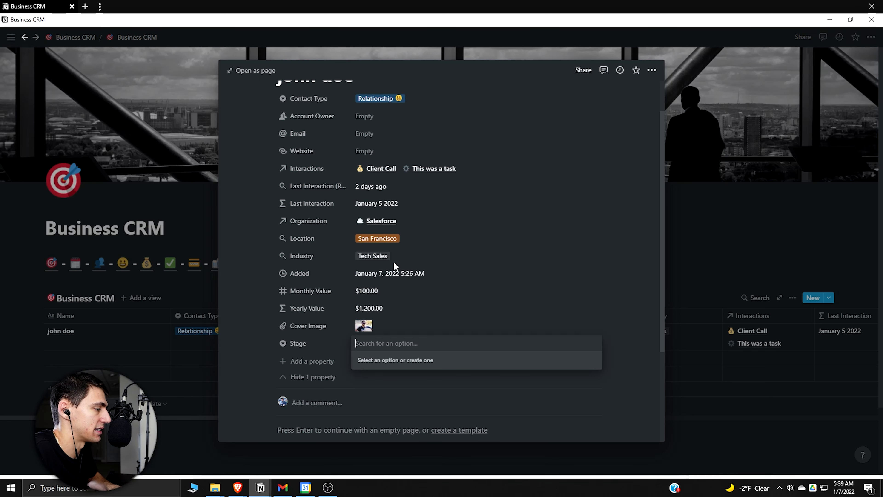
text(Lead)
key(Return)
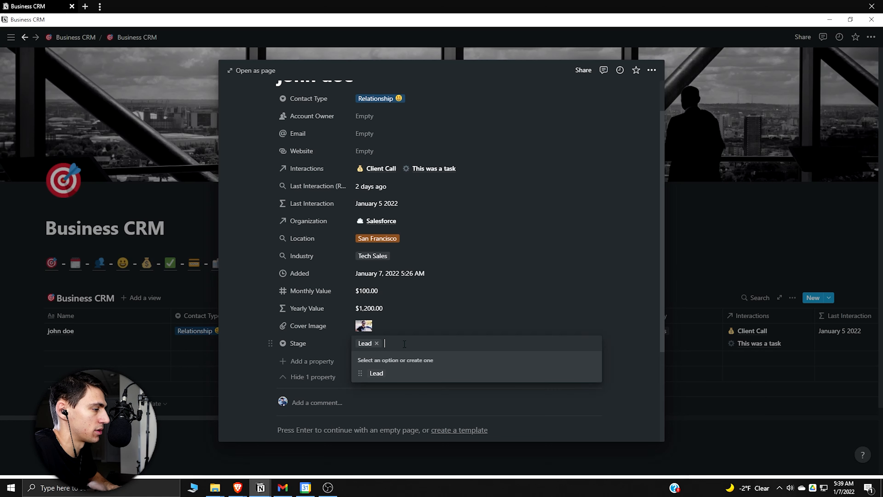
text(Qualified)
key(Return)
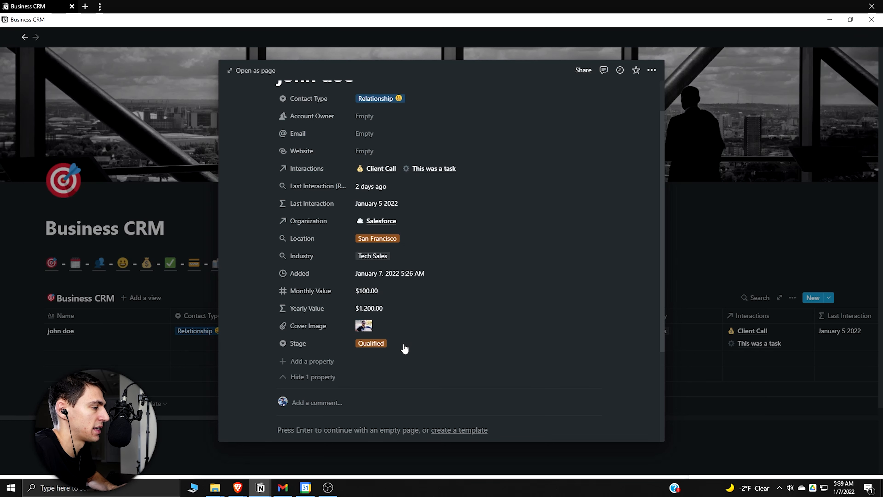
- Change the Stage property's type from Select to Multi-select
click(298, 344)
mouse_move(346, 257)
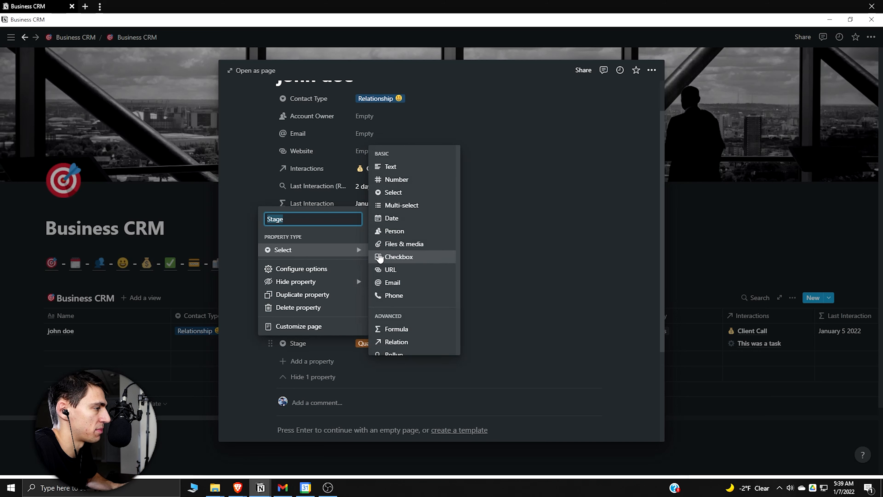
click(425, 204)
- Add Proposed, Negotiation, Closed and Lost as options in the contact's Stage property
click(389, 348)
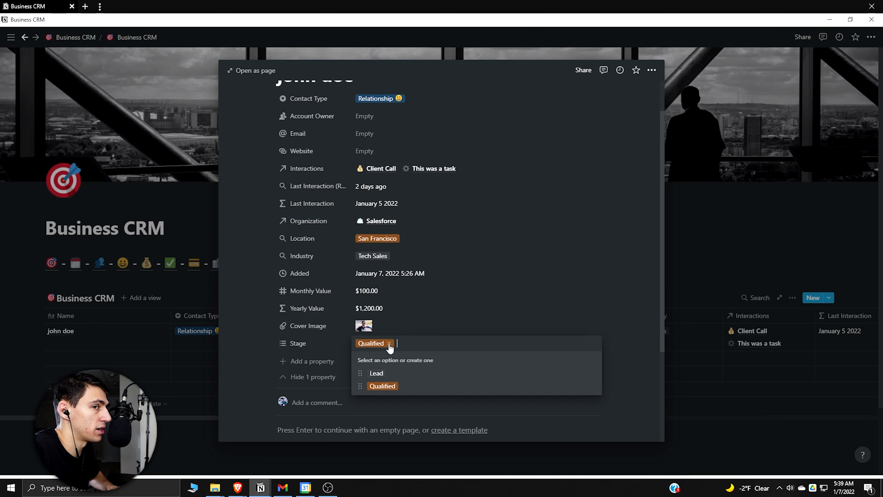
text(Pro)
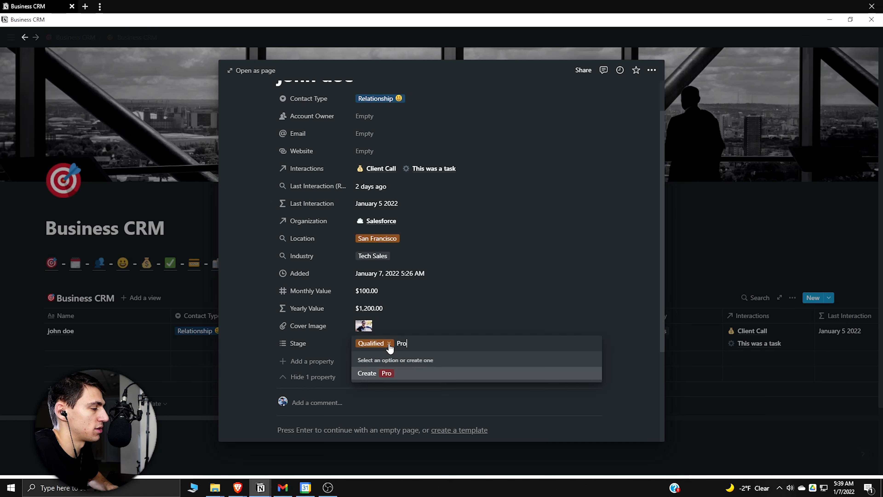
text(posed)
key(Return)
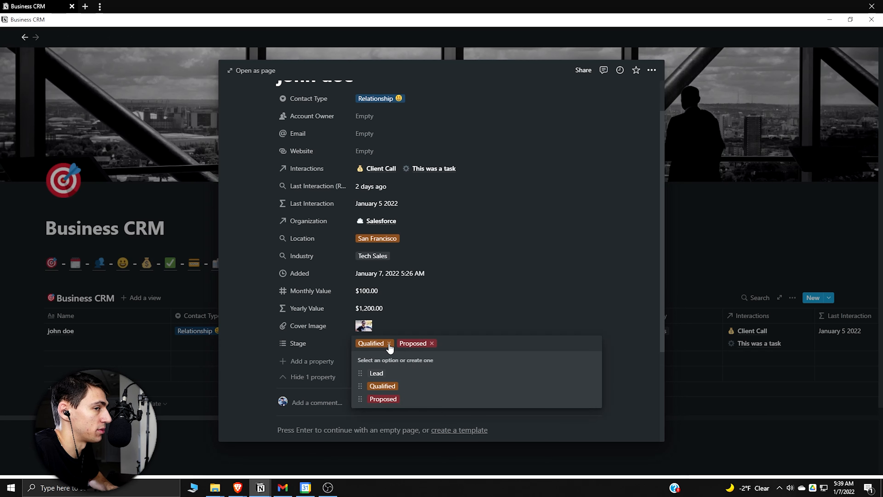
text(Negotiation)
key(Return)
text(C)
text(lose)
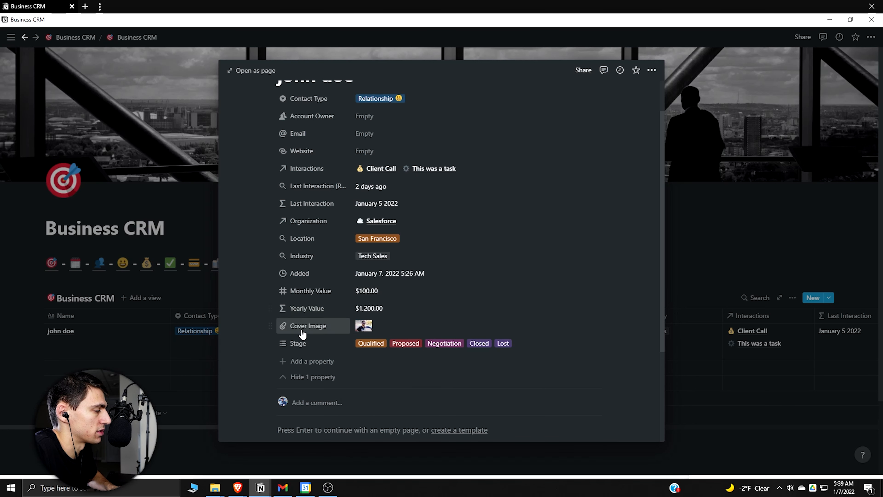
- Change the Stage property's type back to Select and review its list of options
click(299, 343)
mouse_move(348, 249)
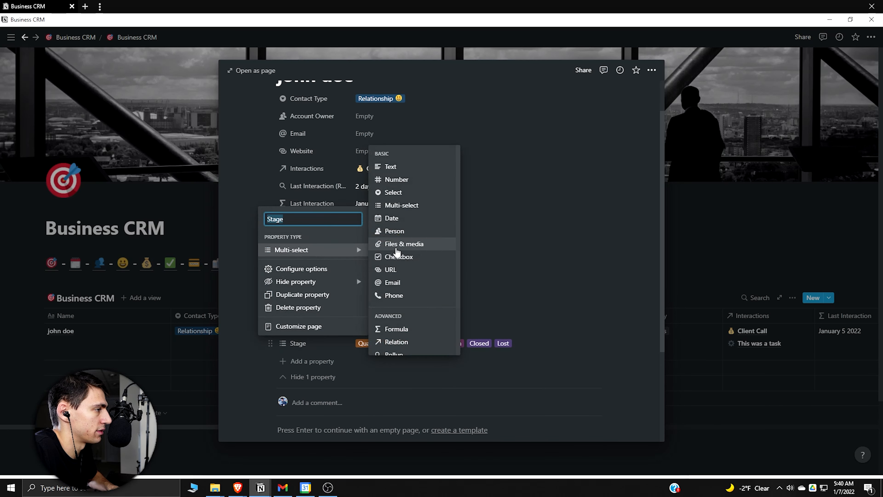
click(392, 192)
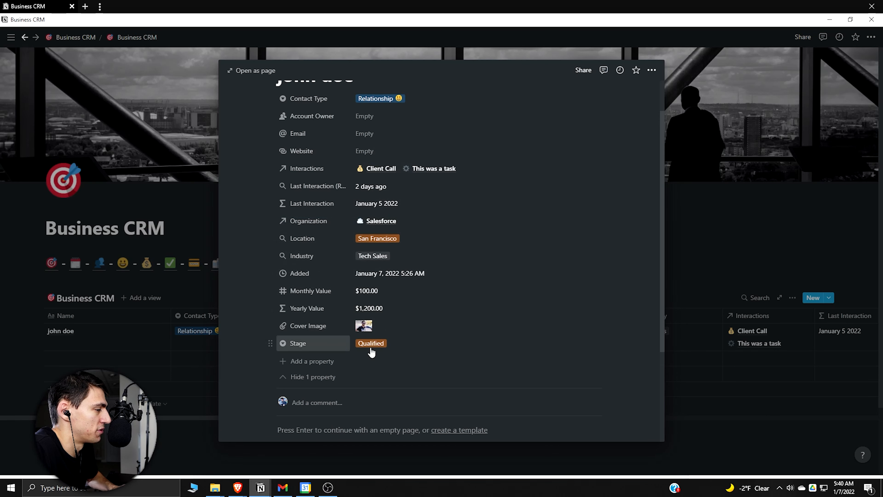
click(360, 347)
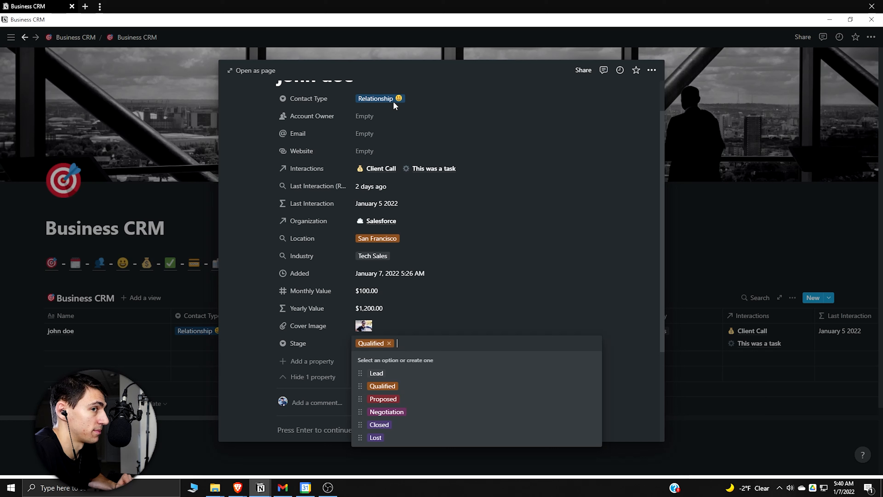
key(Escape)
- Set the Stage property to Hide when empty, clear its Qualified value and collapse the hidden properties
click(298, 344)
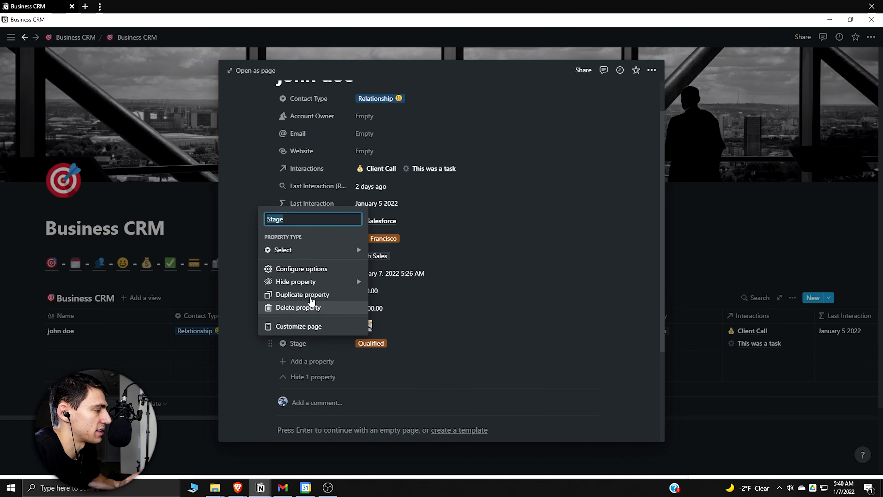
mouse_move(315, 283)
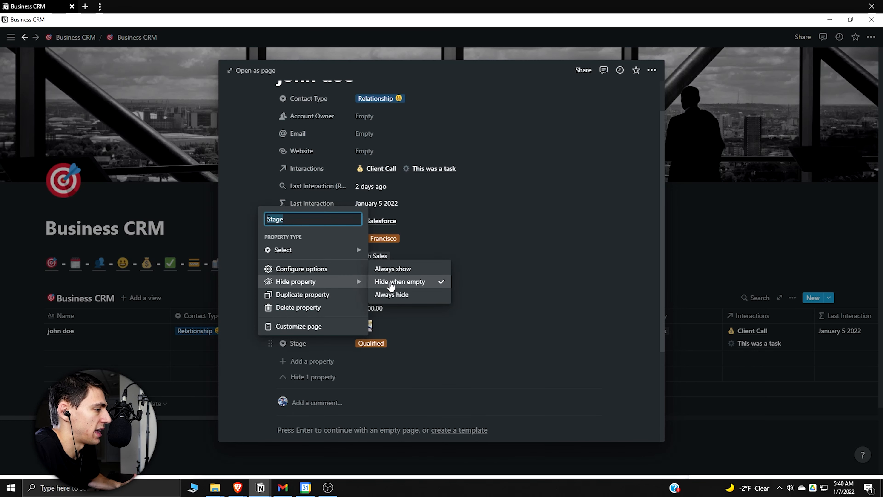
click(391, 285)
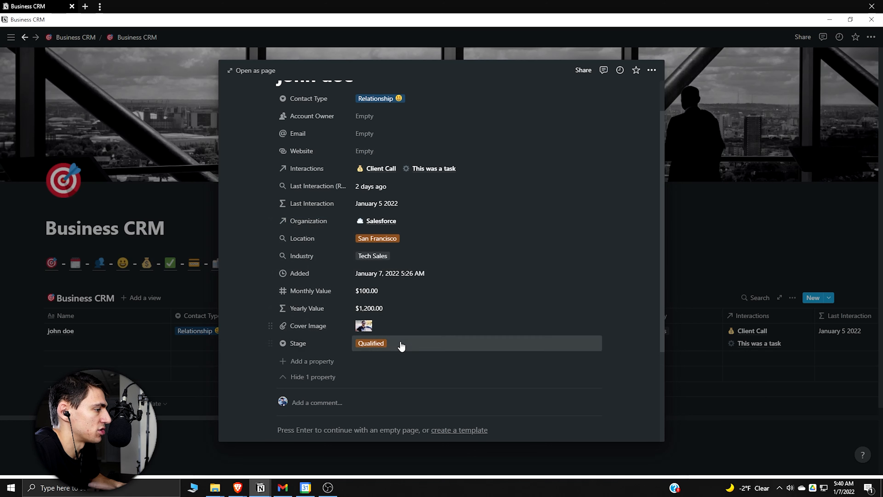
click(389, 346)
click(389, 344)
key(Escape)
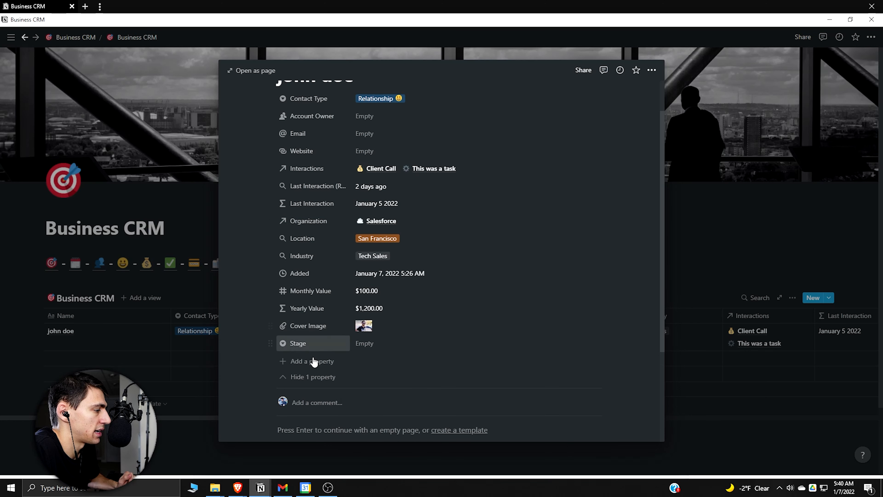
click(334, 376)
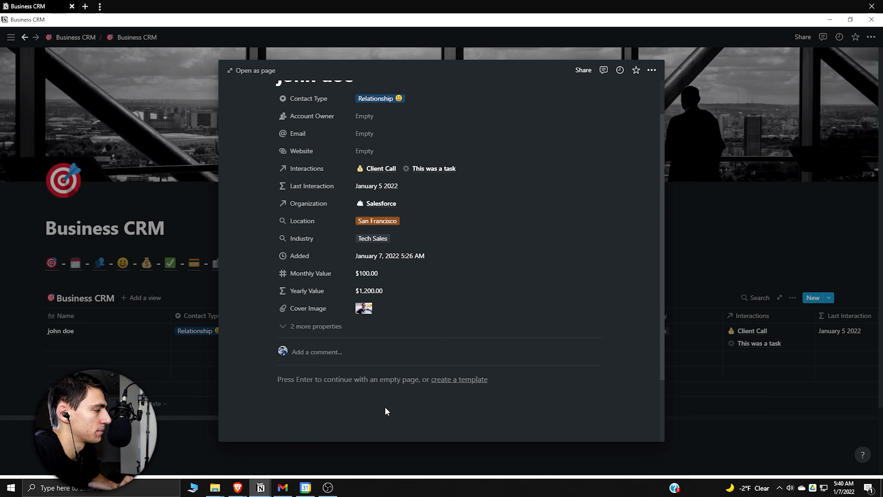
- Convert the Stage property to the Phone type, rename it Phone and place it between Email and Website
click(309, 387)
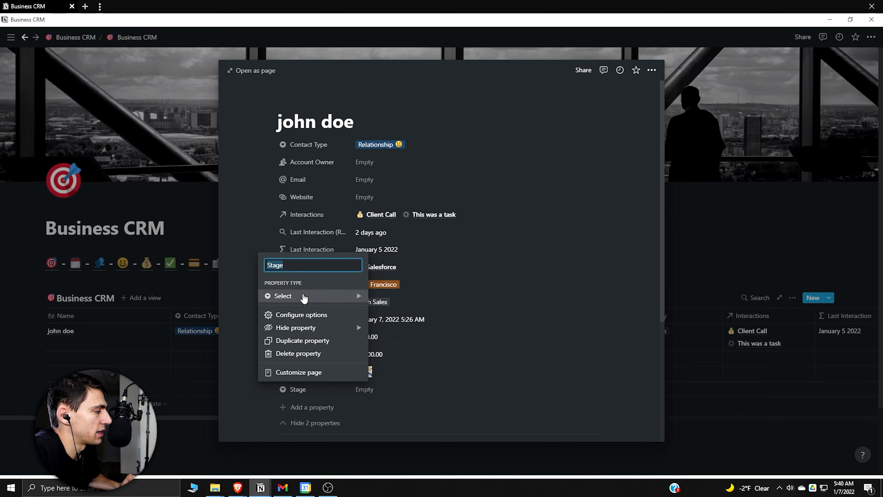
mouse_move(304, 296)
scroll(381, 296, down, 3)
click(382, 294)
drag(313, 389, 351, 197)
click(341, 197)
text(Phone)
key(Return)
scroll(606, 296, down, 2)
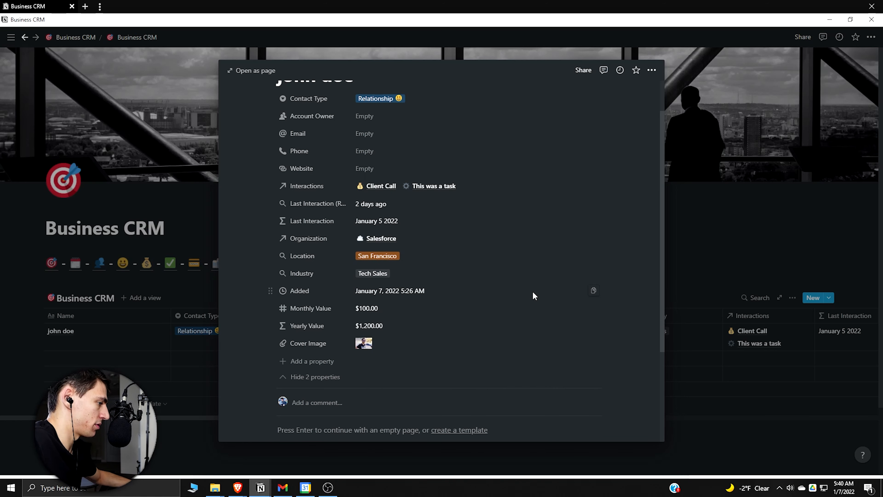
- Add a Date property named Birth Date below Cover Image on the contact entry
click(333, 362)
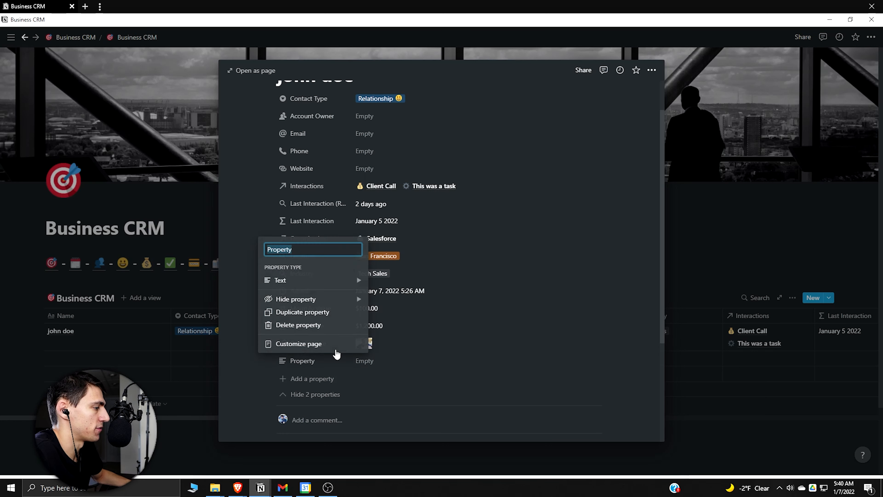
mouse_move(351, 281)
scroll(389, 296, down, 3)
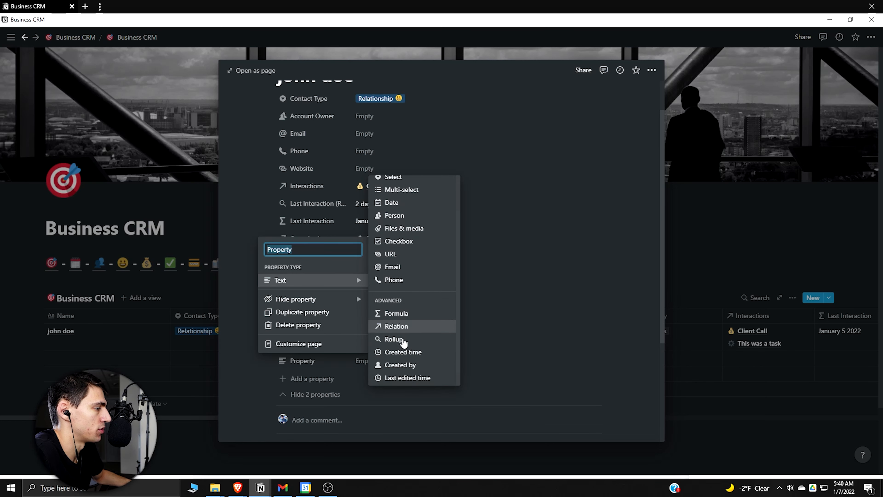
scroll(394, 311, up, 3)
click(393, 248)
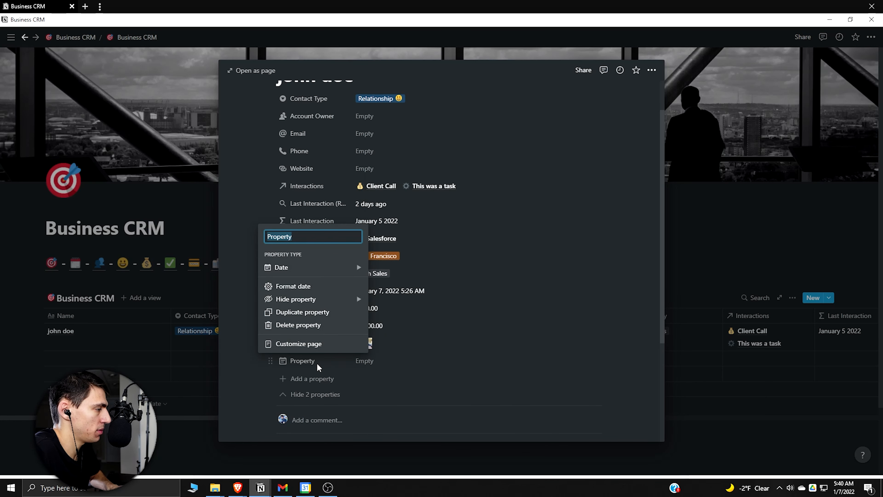
text(Birth Date)
key(Return)
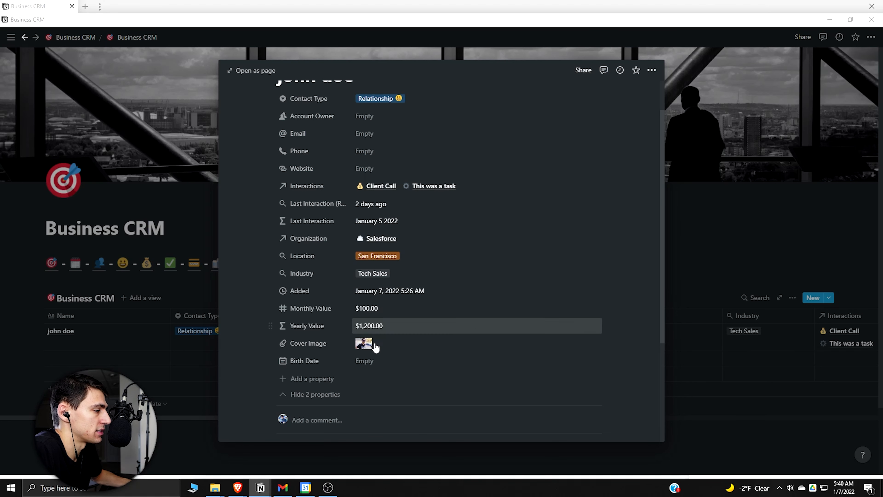
- Add a Formula property named Age below Birth Date on the contact entry
click(326, 378)
click(331, 300)
click(414, 331)
click(296, 380)
text(Age)
key(Return)
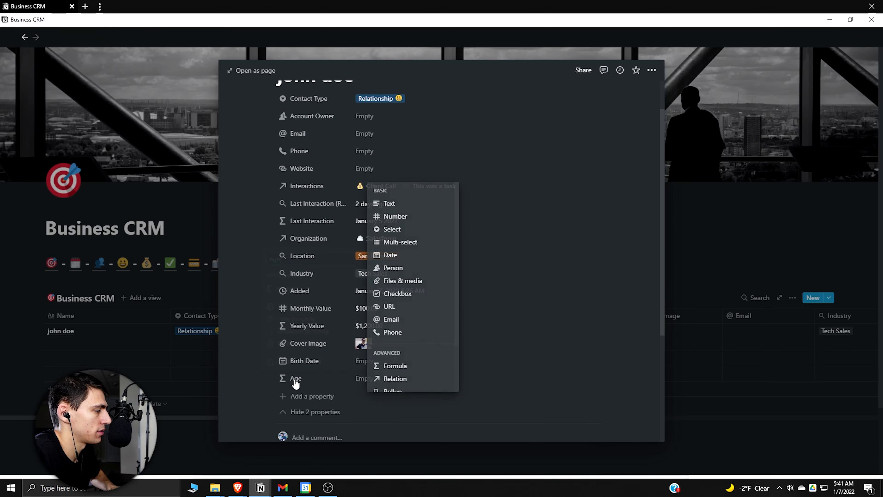
- Set the Age formula to dateBetween(now(), prop("Birth Date"), "years")
click(369, 378)
text(dateb)
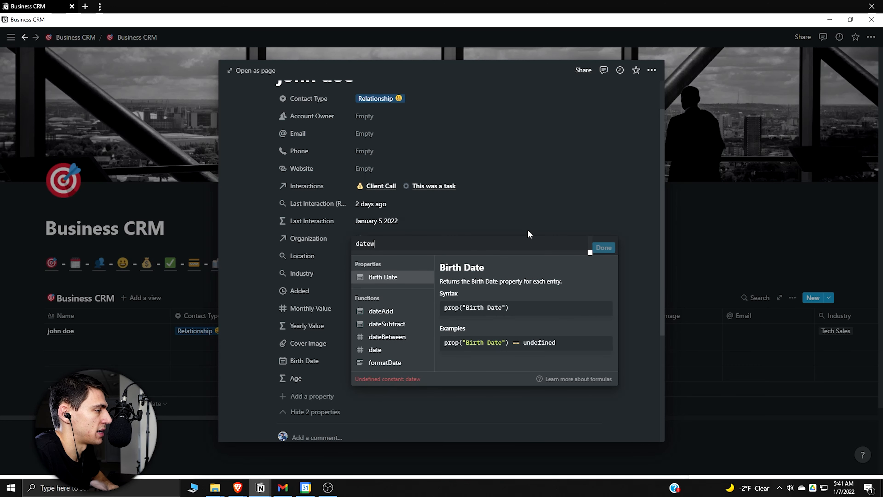
click(396, 259)
text(now()
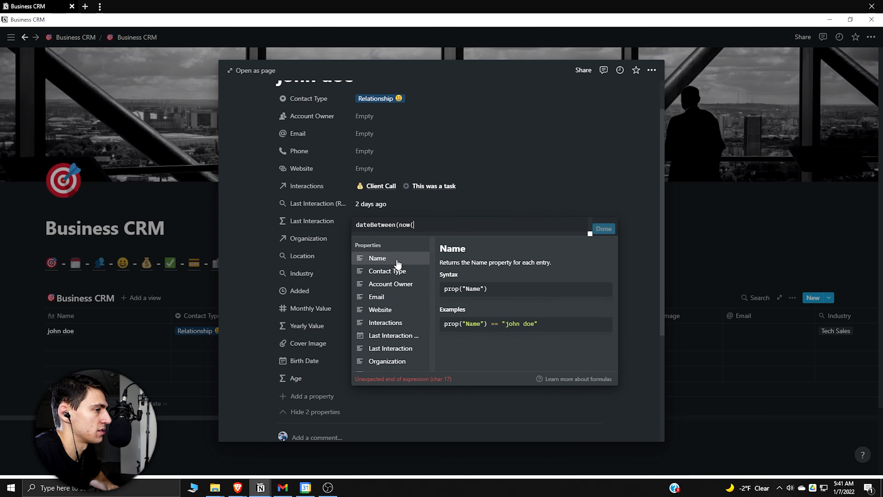
text(),)
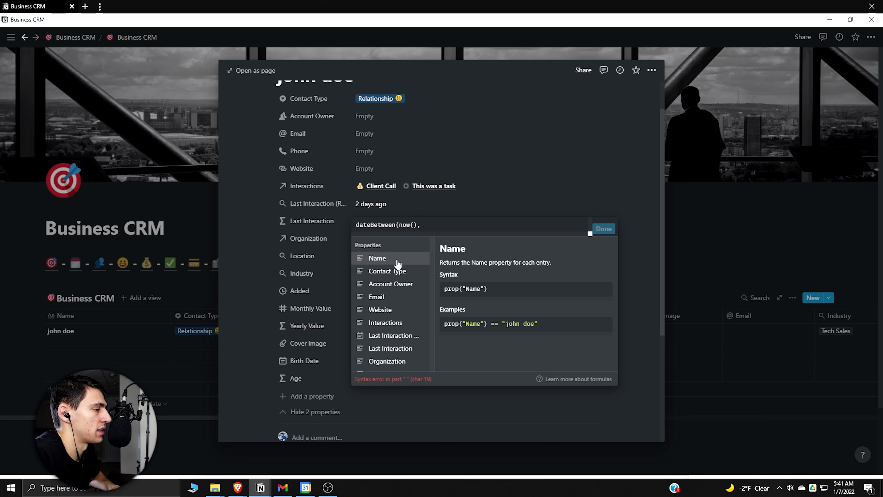
scroll(397, 303, down, 3)
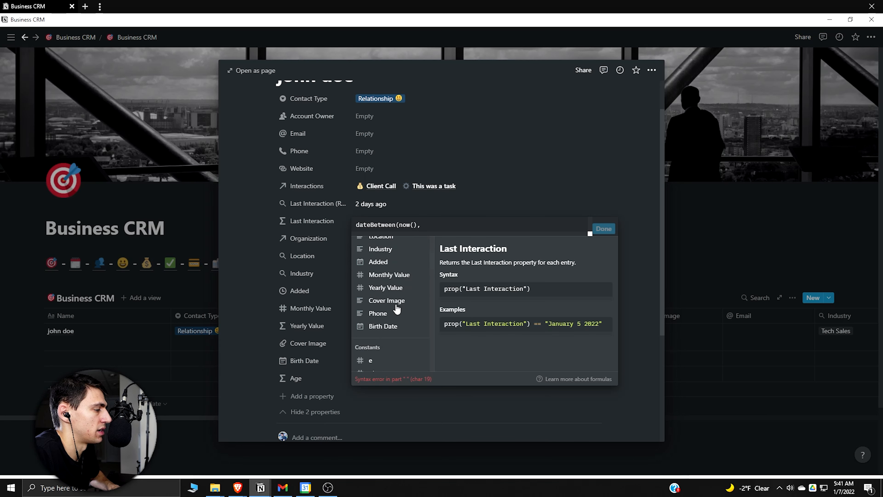
click(382, 327)
text(, "years"))
click(604, 229)
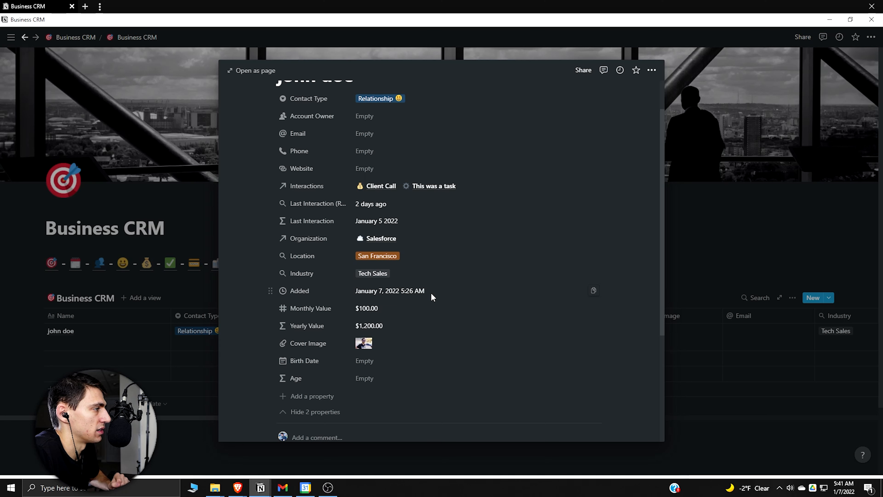
- Fill in the contact's date of birth in the Birth Date property
scroll(432, 297, down, 1)
click(422, 315)
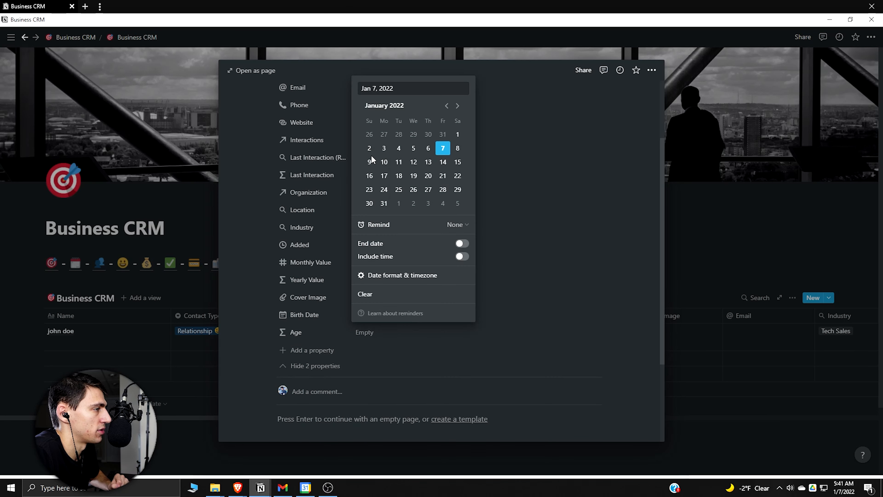
text(1985)
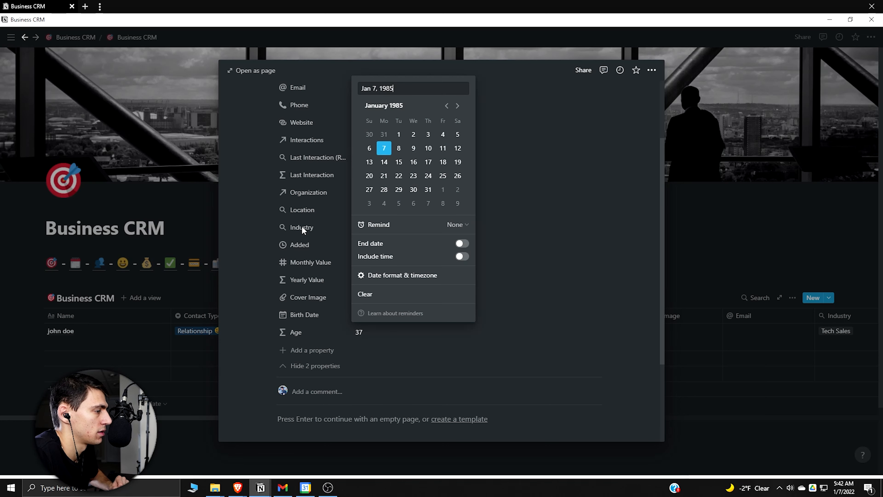
key(Return)
click(392, 323)
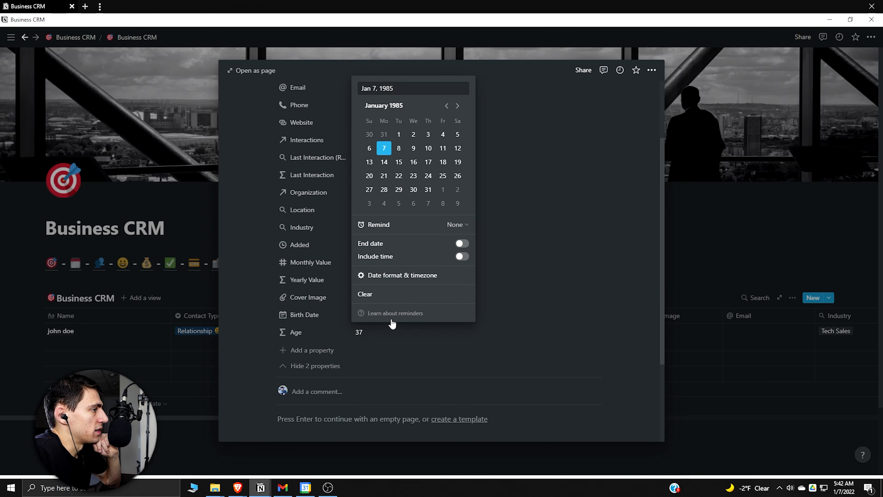
click(269, 291)
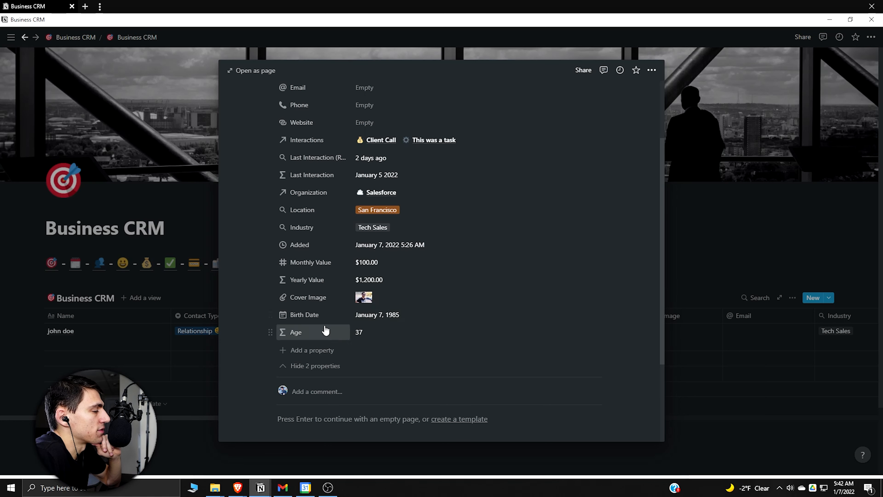
- Move the Birth Date and Age properties between Website and Interactions on the contact entry
click(314, 313)
drag(298, 317, 301, 176)
scroll(325, 207, up, 2)
- Set the Birth Date and Age properties to Hide when empty
click(304, 231)
mouse_move(320, 321)
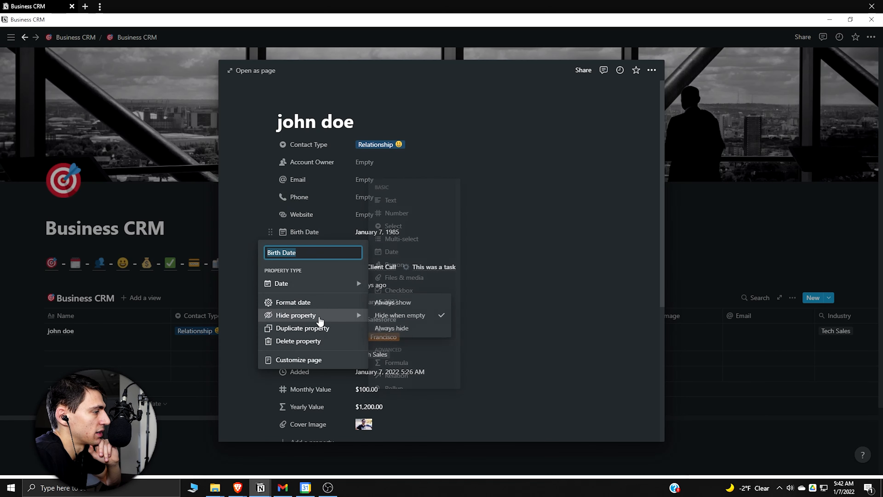
click(411, 318)
click(313, 230)
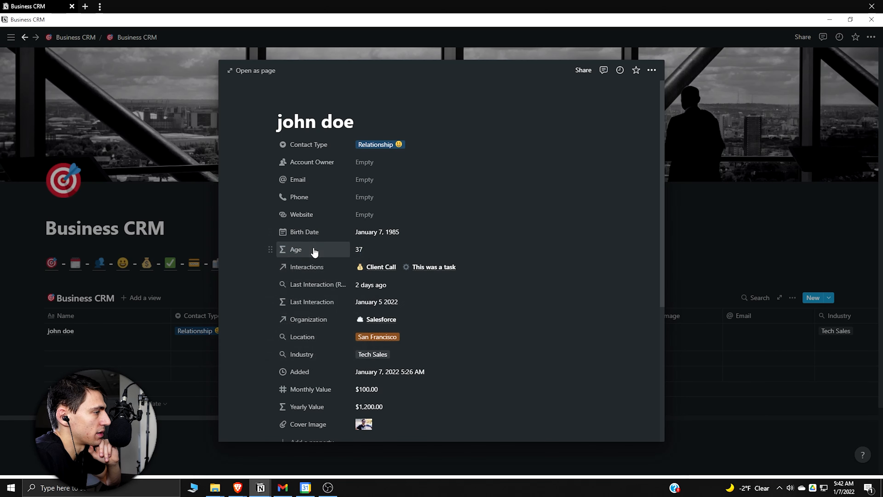
click(314, 251)
mouse_move(351, 329)
click(391, 336)
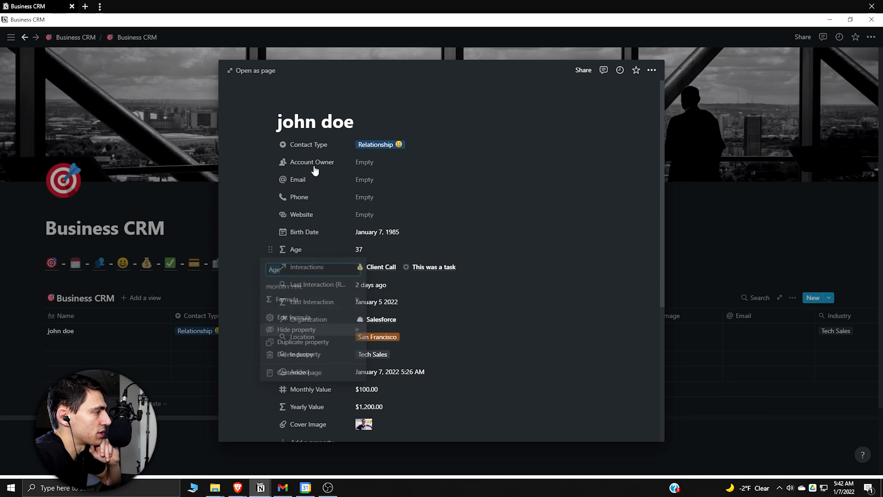
- Look over the contact's property list, close the entry and open the Meeting Notes page
scroll(348, 323, down, 3)
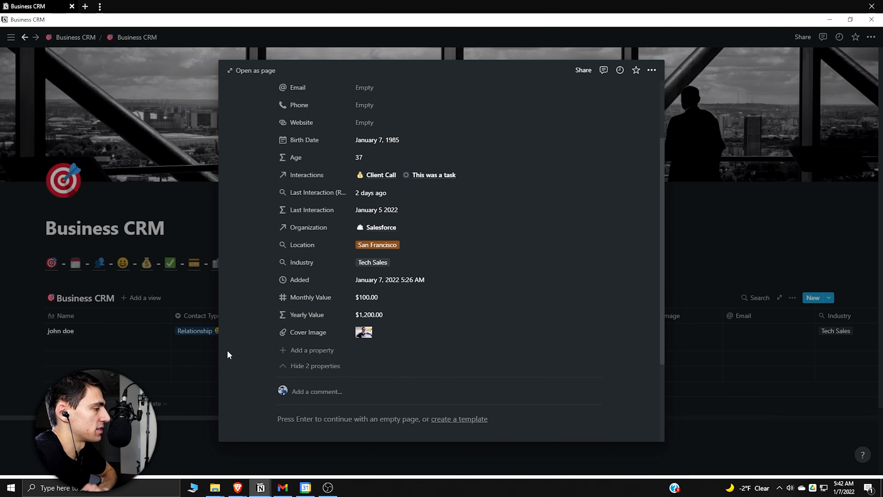
scroll(491, 262, up, 3)
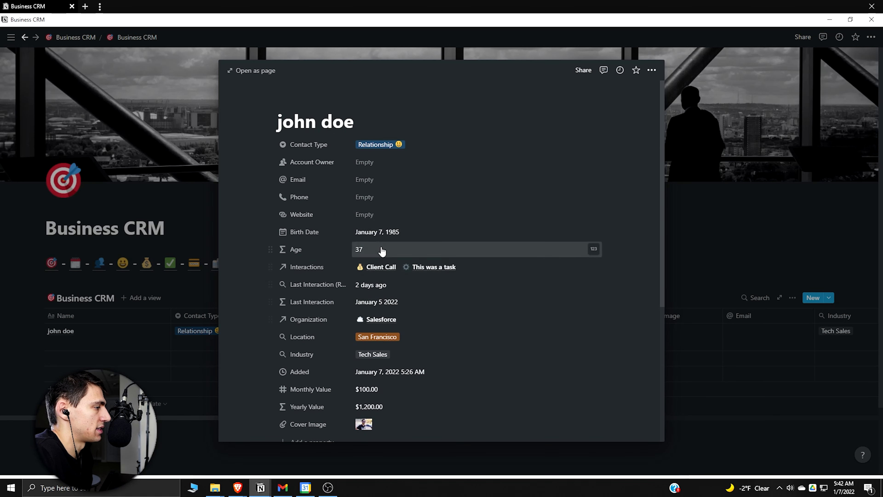
scroll(381, 251, down, 2)
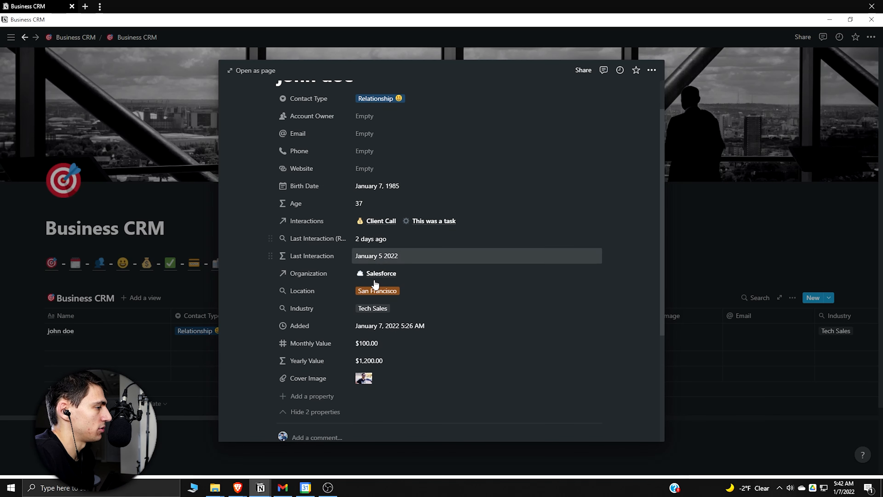
click(169, 291)
click(245, 260)
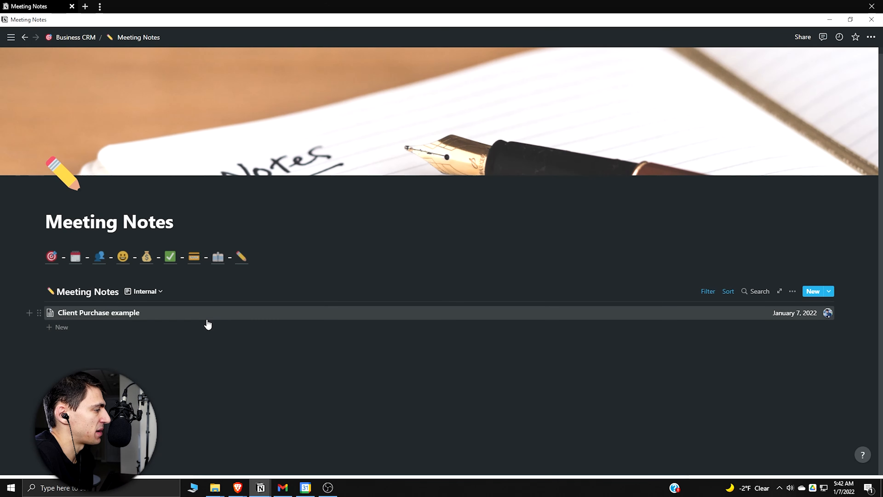
- Open the Client Purchase example note, examine the Event Date rollup's relation and property configuration, and close the note
click(208, 321)
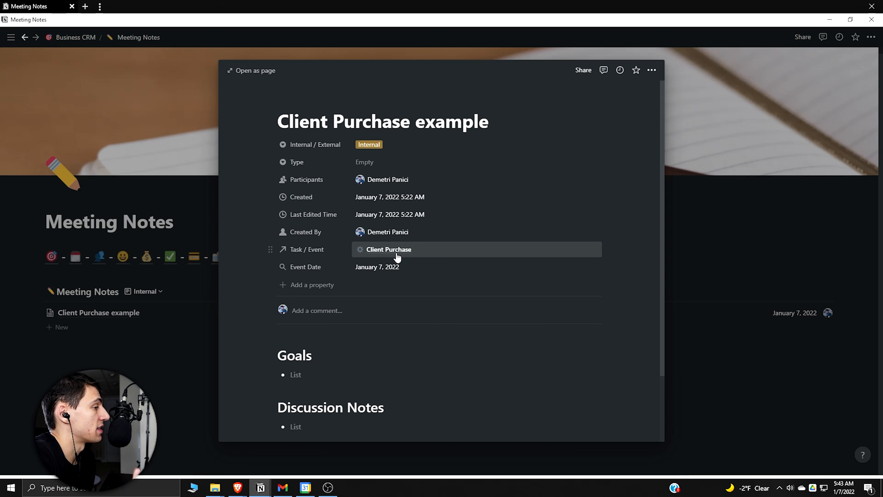
click(315, 261)
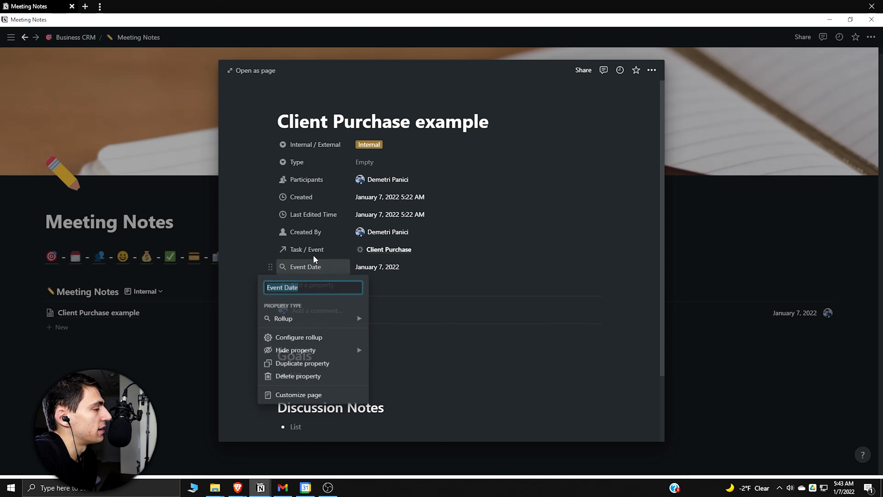
click(314, 336)
click(385, 296)
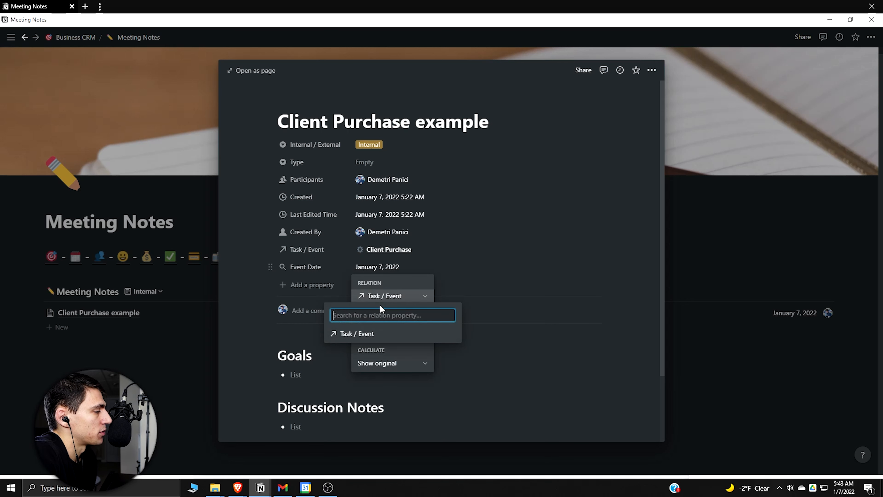
click(360, 334)
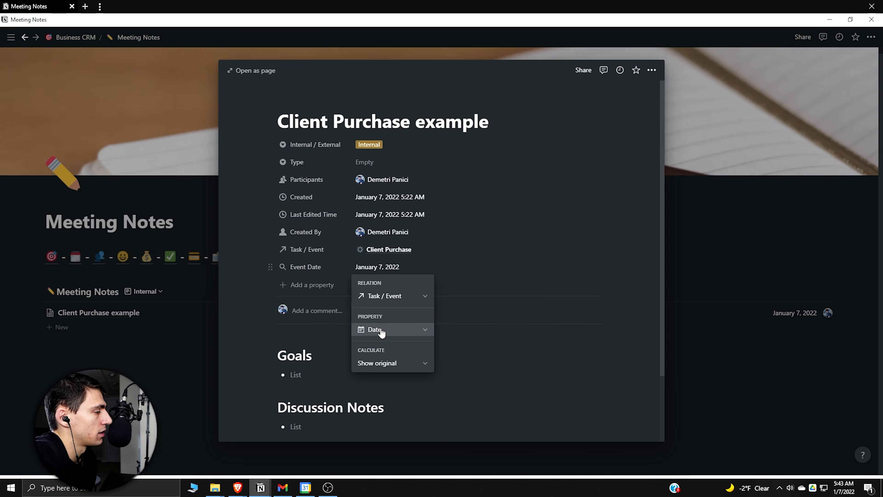
click(274, 301)
click(174, 315)
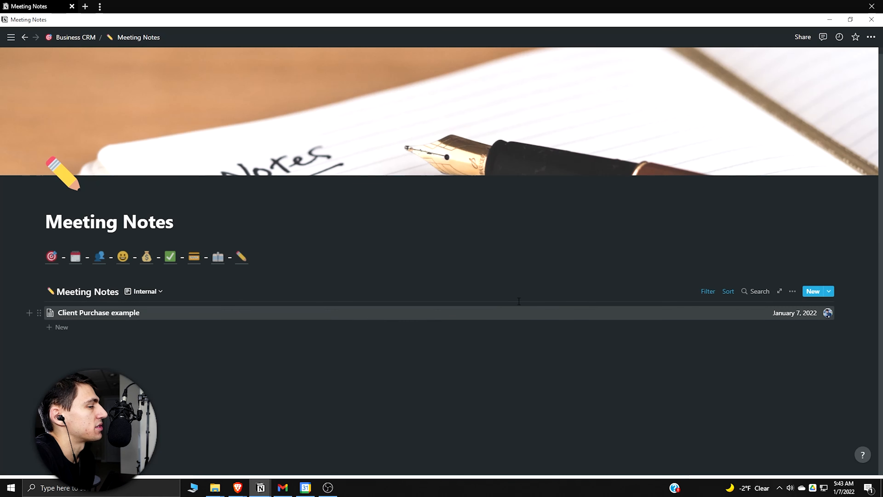
- Reopen and close the Client Purchase example note, and check which properties the Internal list view shows
click(615, 312)
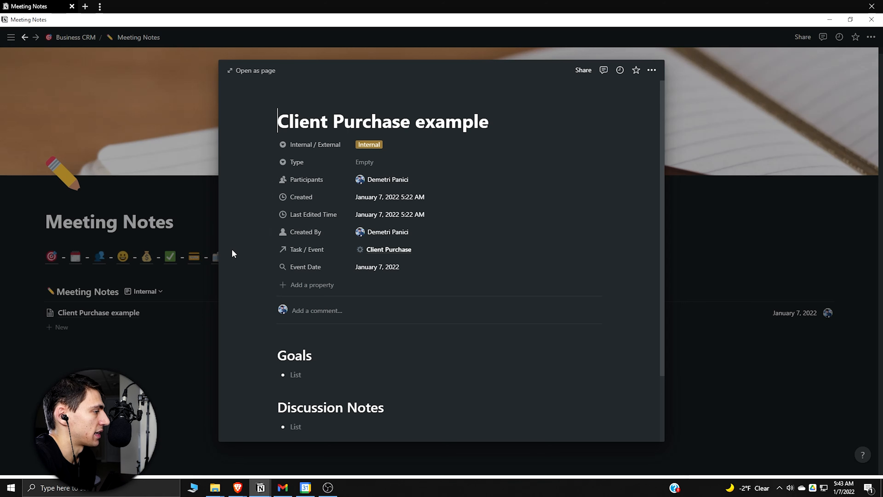
click(719, 287)
click(794, 292)
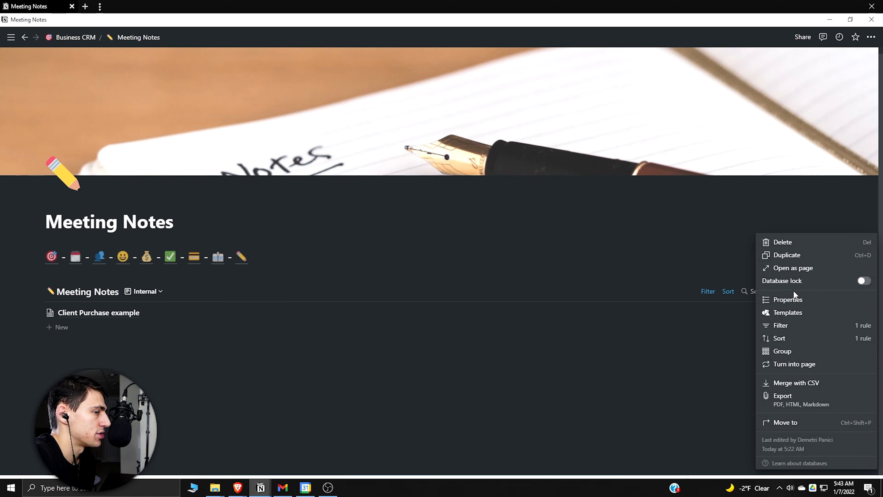
click(788, 301)
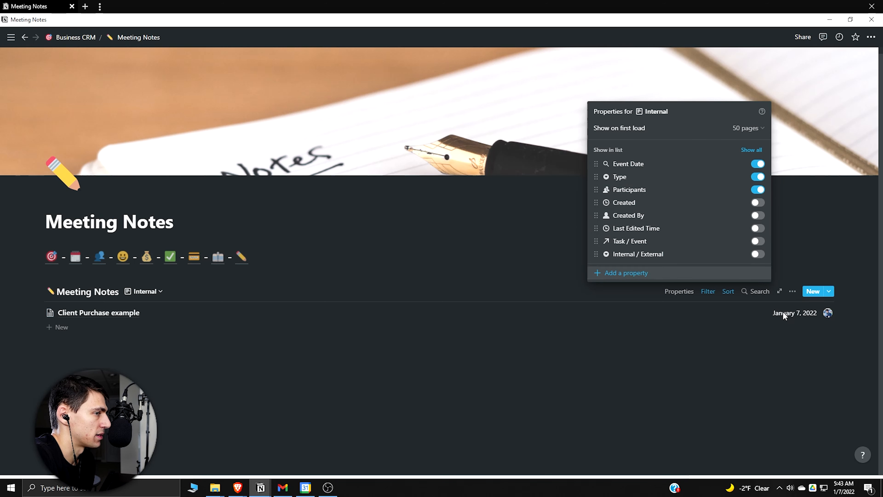
click(744, 304)
- Check the sort and filter rules of the Internal view, including the options for the Internal / External filter
click(729, 292)
click(709, 294)
click(710, 292)
click(717, 329)
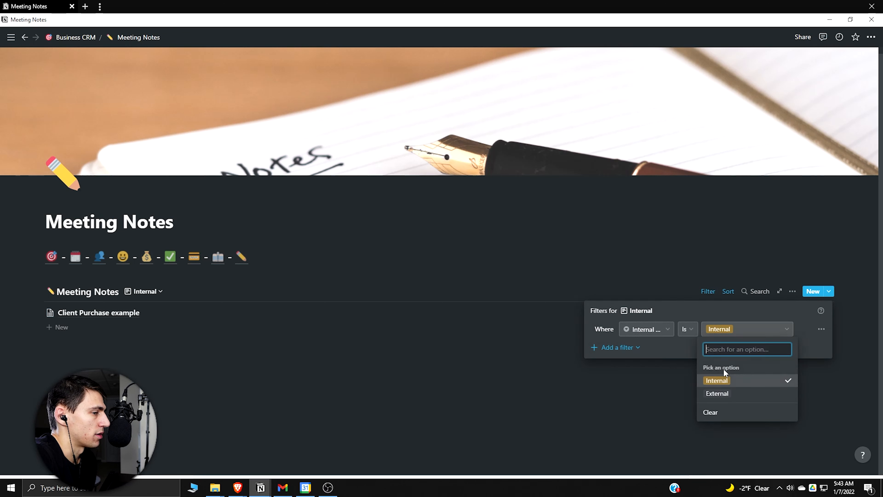
click(706, 282)
click(706, 282)
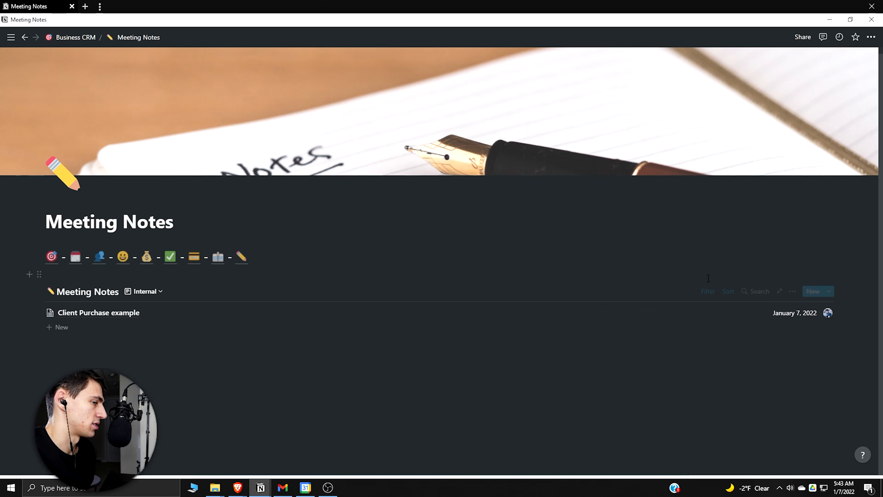
click(709, 293)
click(579, 287)
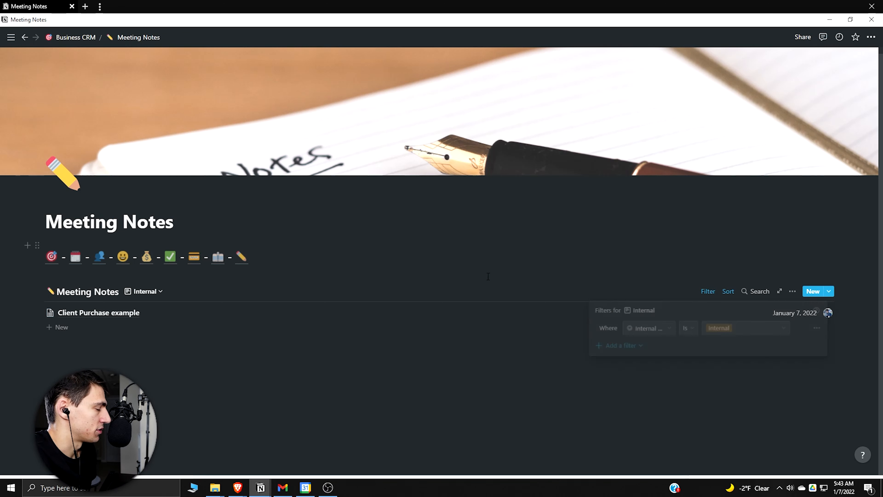
- Look at the Client Purchase example note once more, close it and go back to the Business CRM dashboard
click(579, 321)
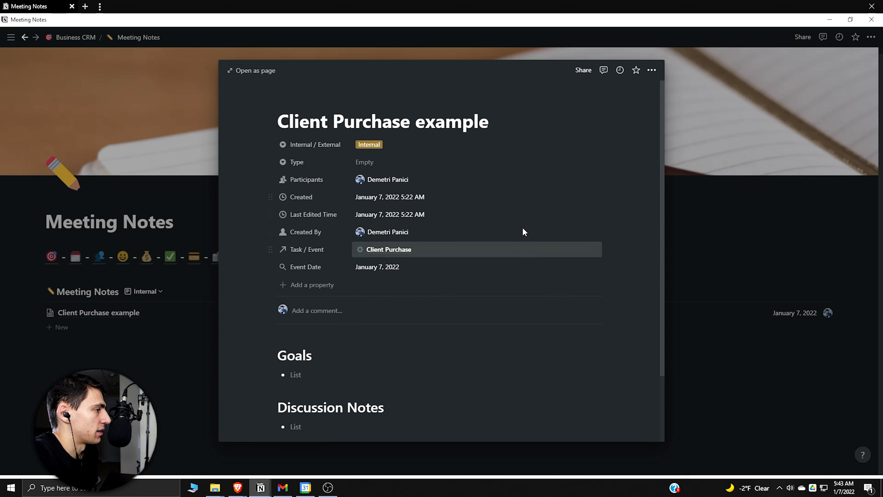
click(179, 337)
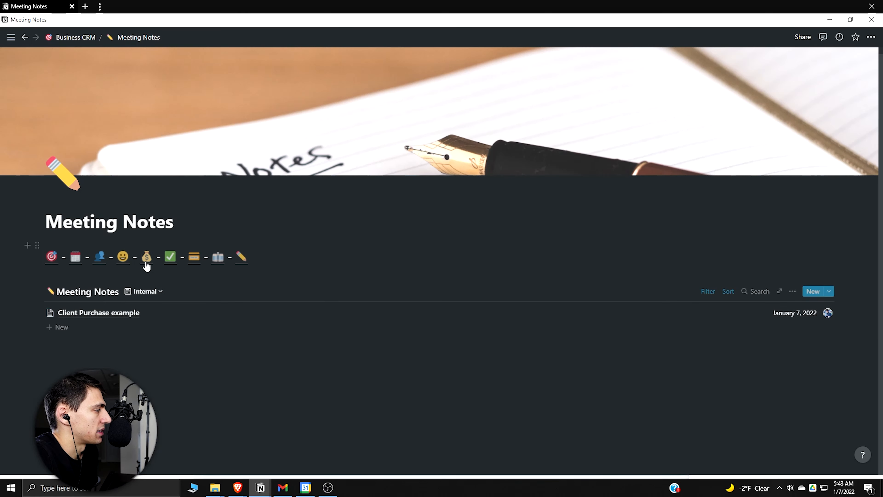
double_click(52, 257)
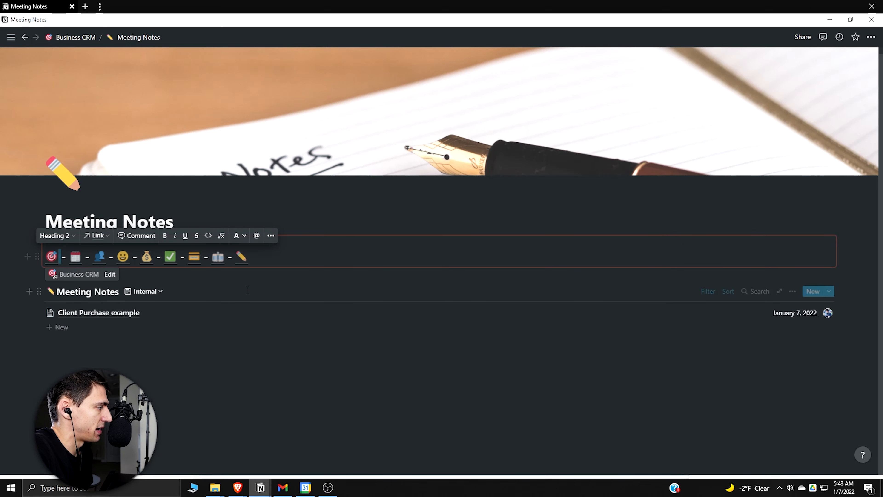
mouse_move(55, 259)
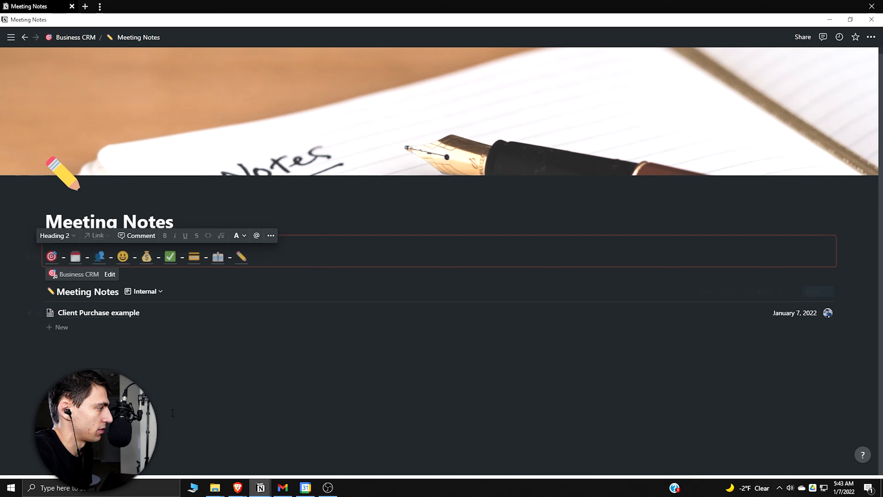
click(172, 414)
click(49, 257)
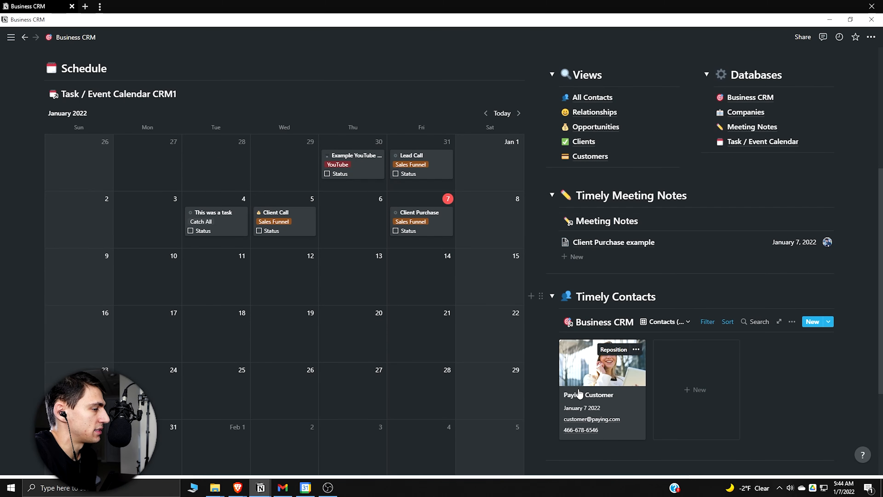
- View the Paying Customer entry from the Timely Contacts gallery and close it
click(578, 393)
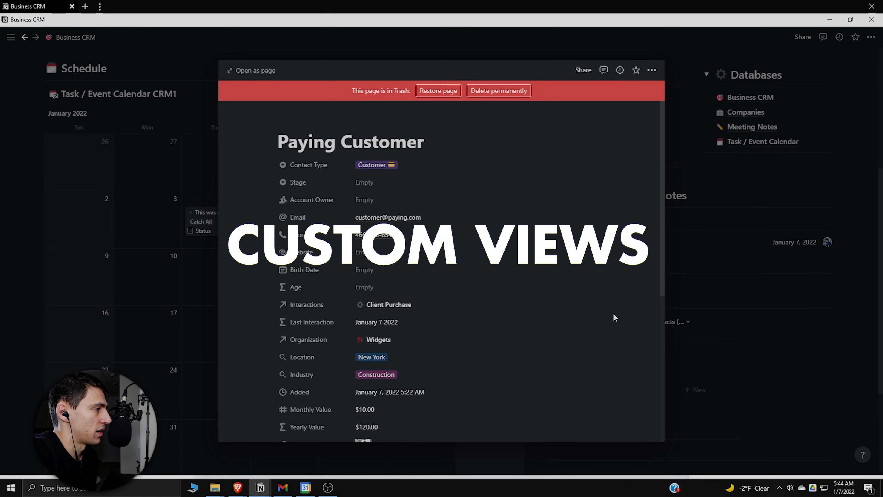
scroll(628, 320, down, 3)
click(677, 349)
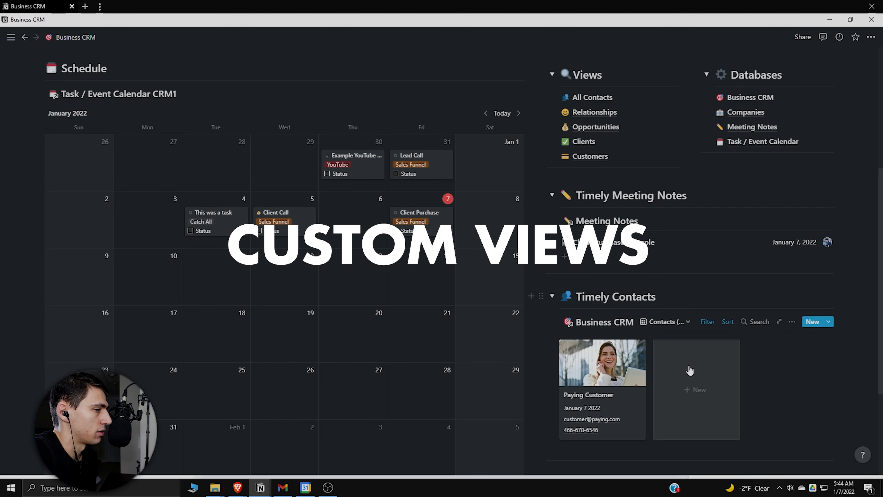
- Examine the last-interaction filter rules of the Contacts gallery view under Timely Contacts, leaving them as they are
scroll(678, 348, down, 2)
click(664, 276)
click(663, 278)
click(708, 275)
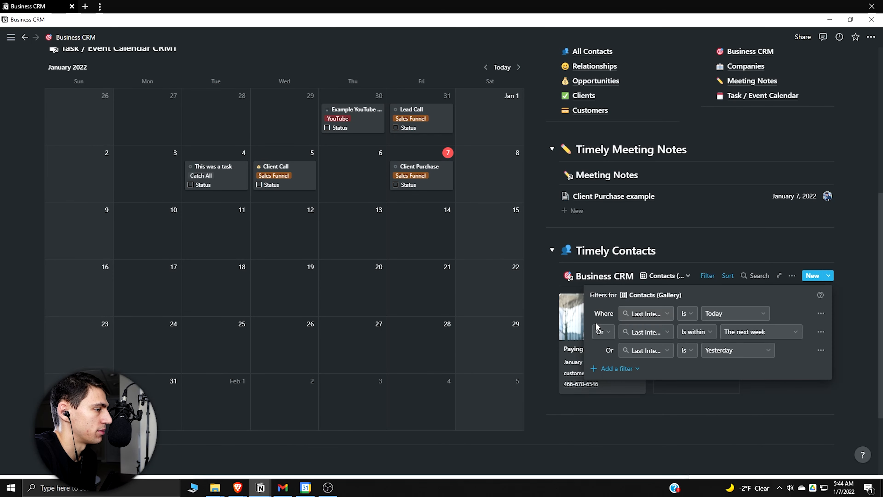
click(643, 314)
click(642, 310)
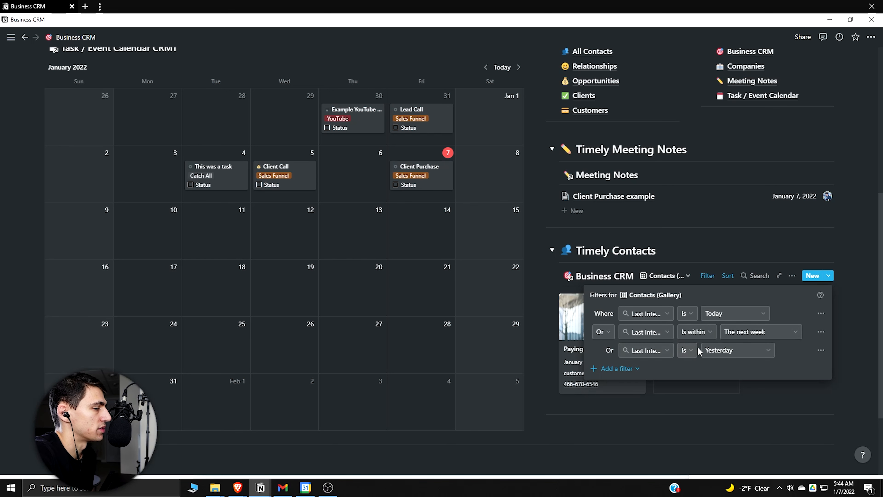
click(549, 324)
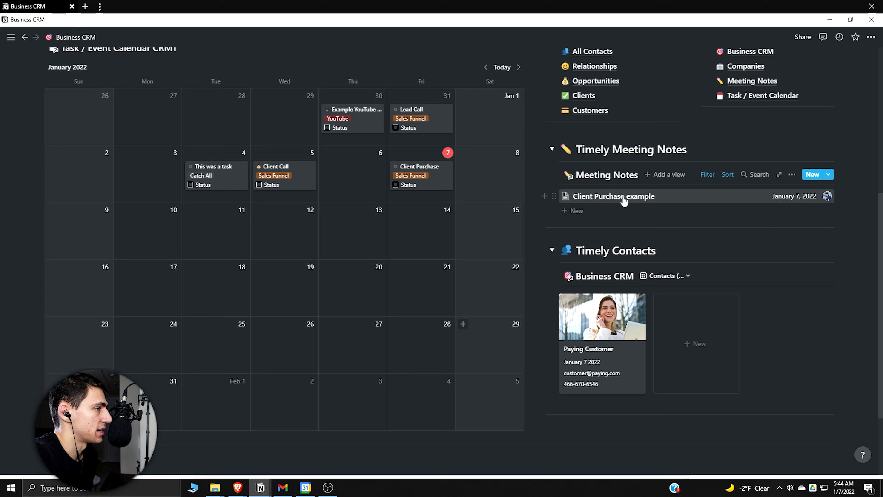
- Open the All Contacts page and look through its gallery grouped by contact type down to the Relationship group
scroll(622, 206, up, 3)
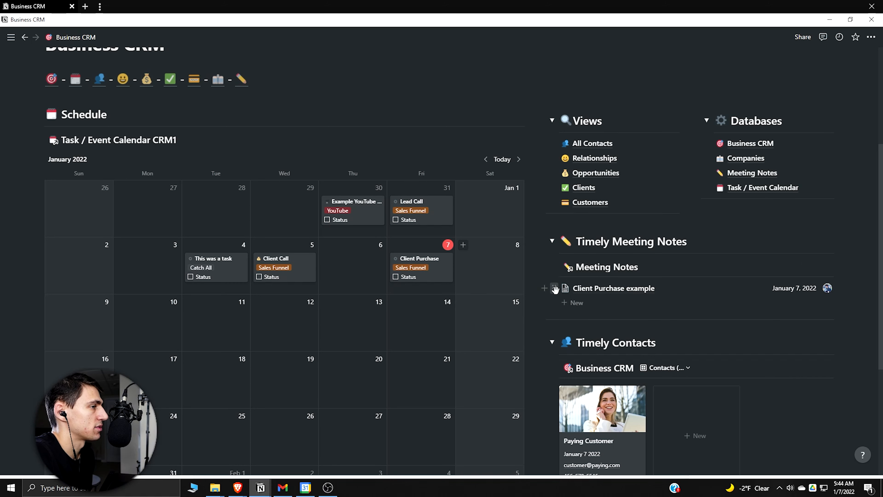
scroll(638, 235, up, 3)
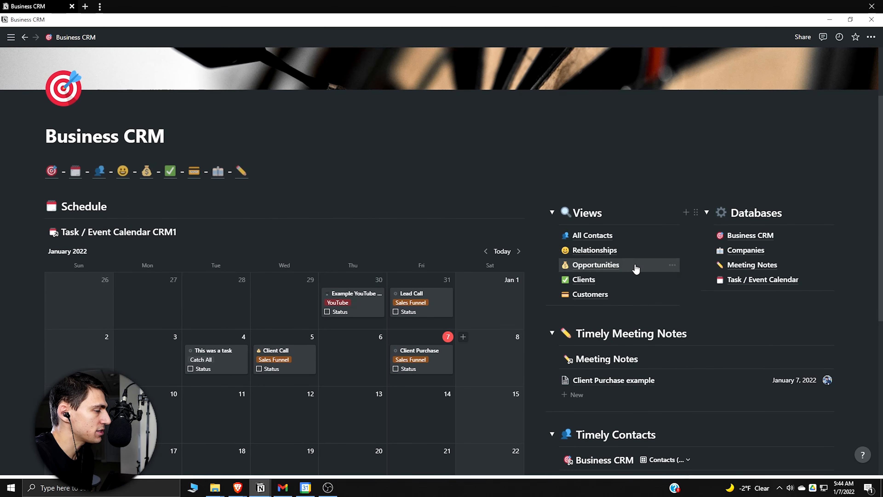
scroll(9, 244, up, 2)
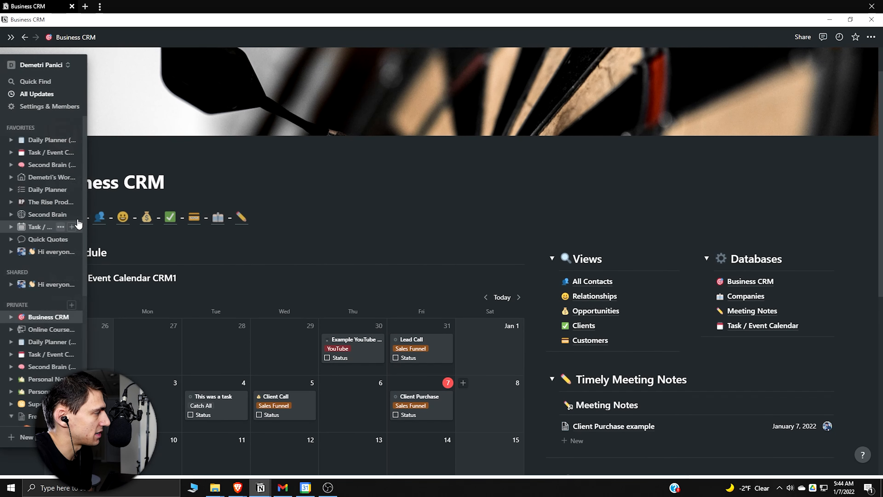
click(100, 218)
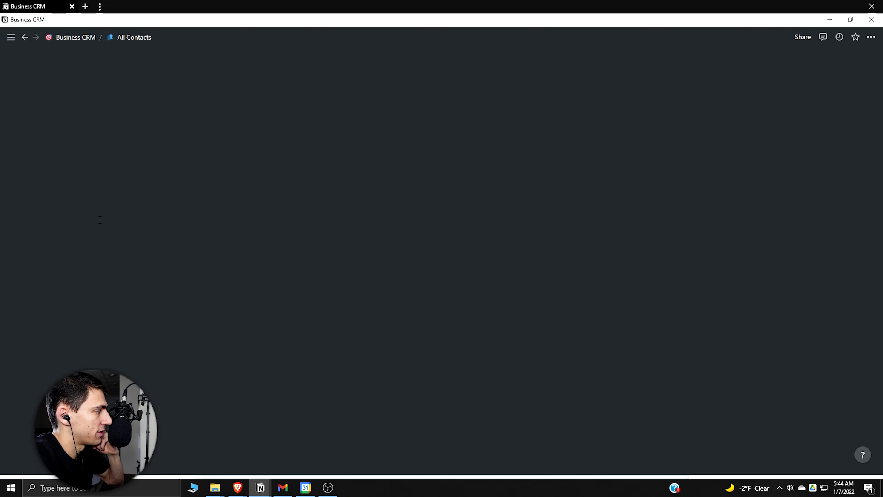
scroll(234, 337, down, 3)
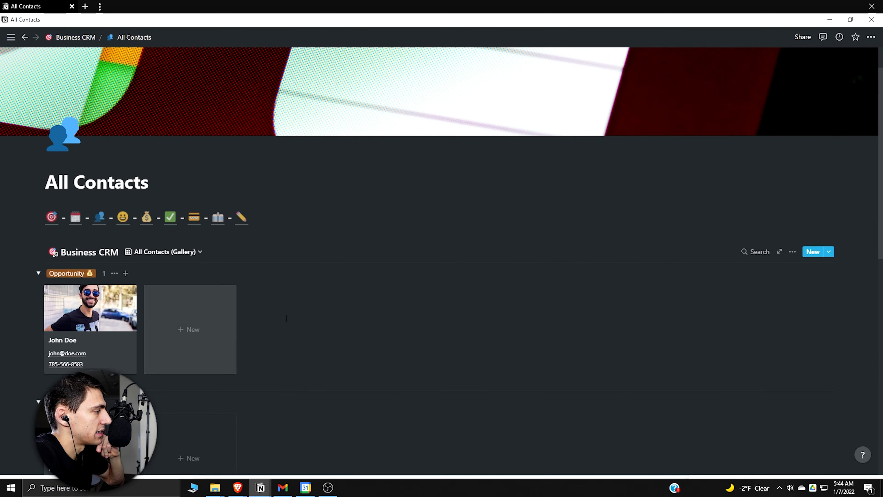
scroll(457, 291, down, 2)
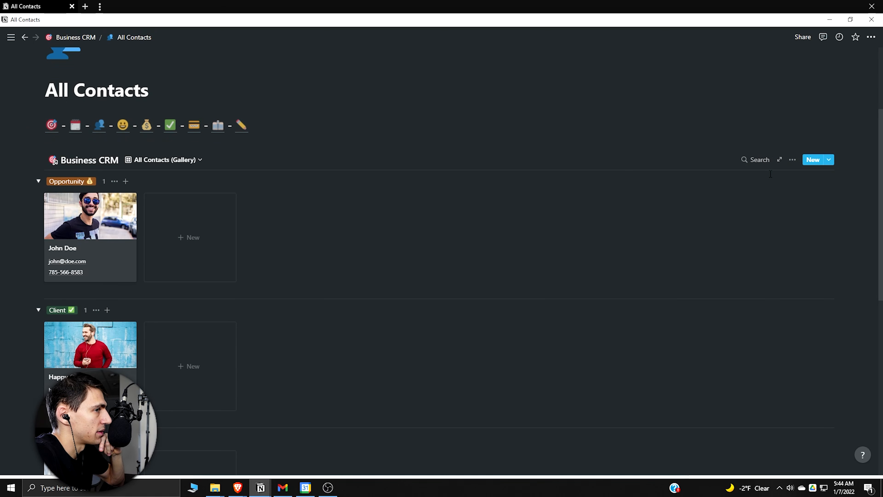
scroll(132, 296, down, 4)
scroll(132, 296, down, 7)
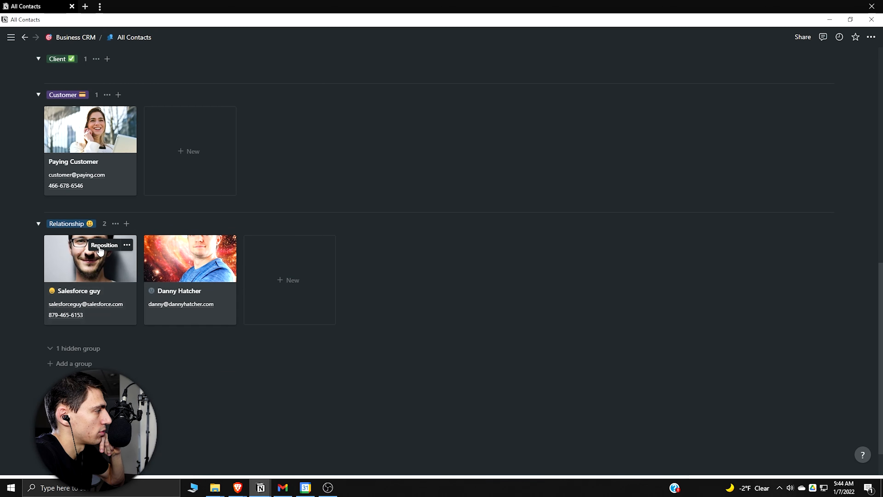
- View the Salesforce guy entry in the Relationship group, close it and return to the page's navigation links
click(100, 251)
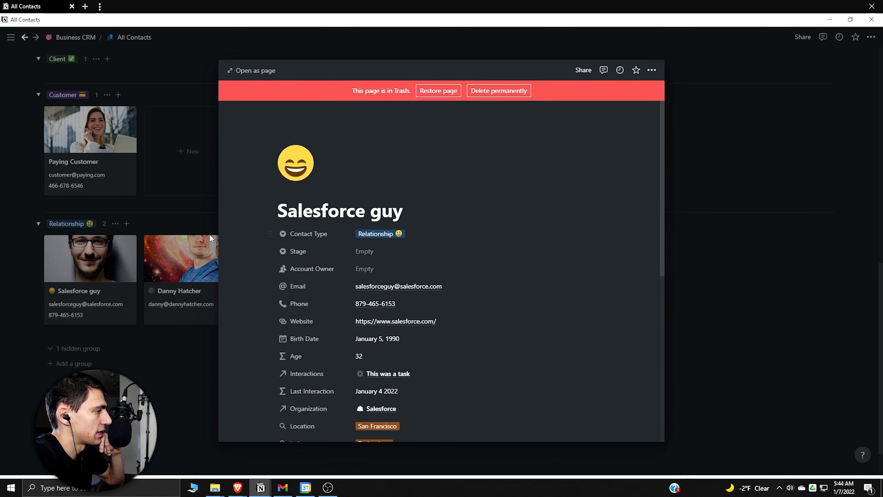
click(151, 243)
scroll(178, 299, up, 11)
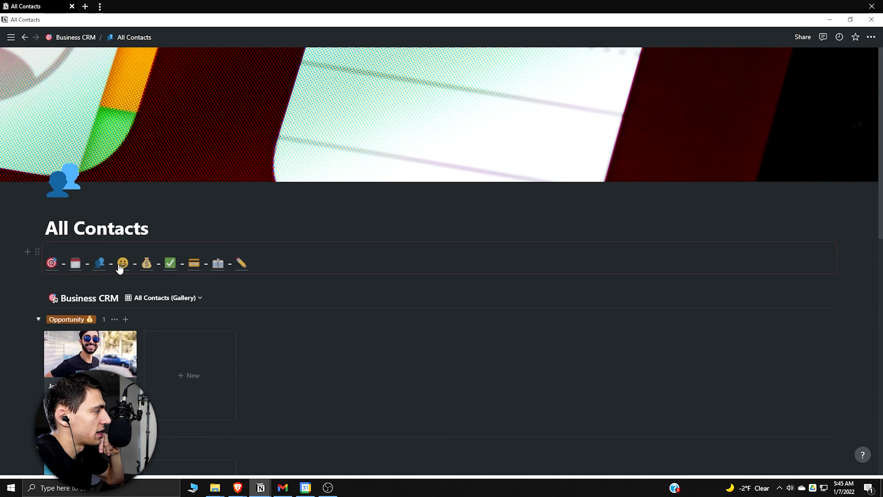
- Open the Relationships page and examine the Contact Type filter on its Contacts table
click(123, 263)
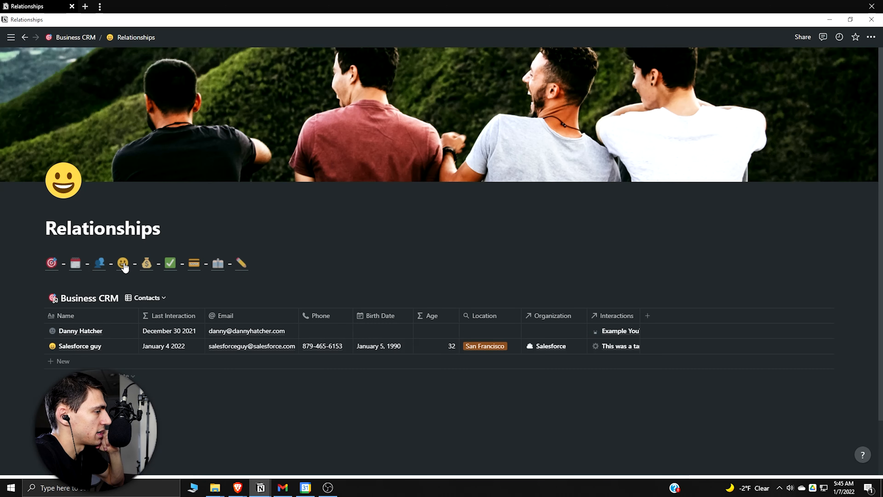
scroll(286, 264, down, 1)
scroll(286, 264, down, 1)
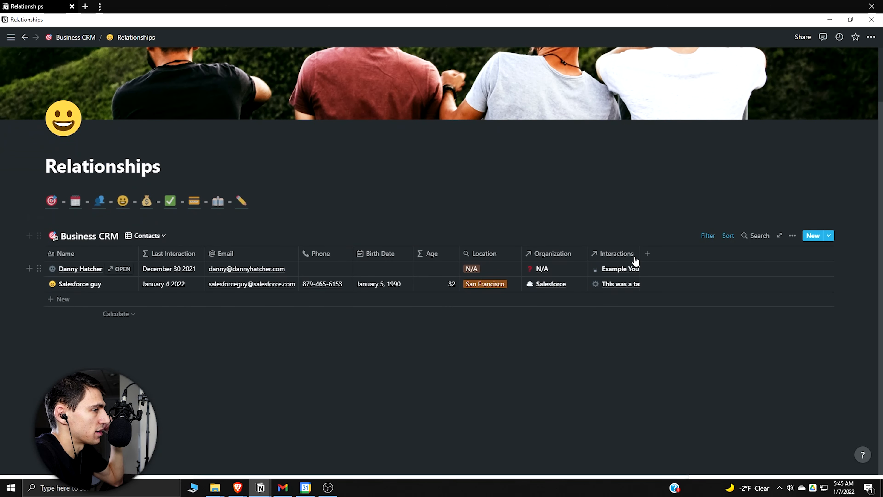
click(712, 240)
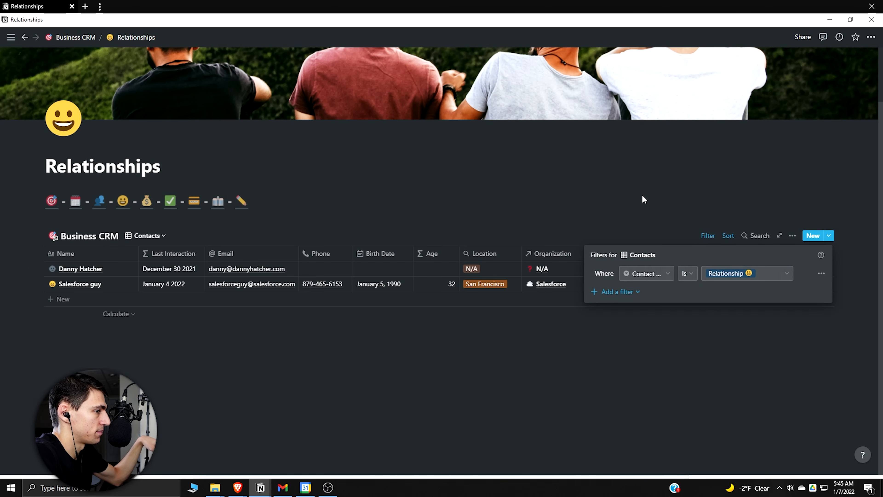
click(617, 200)
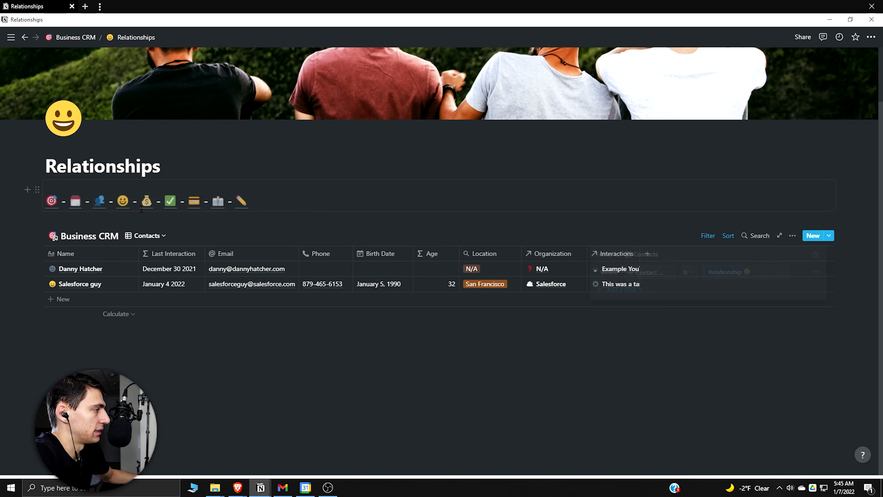
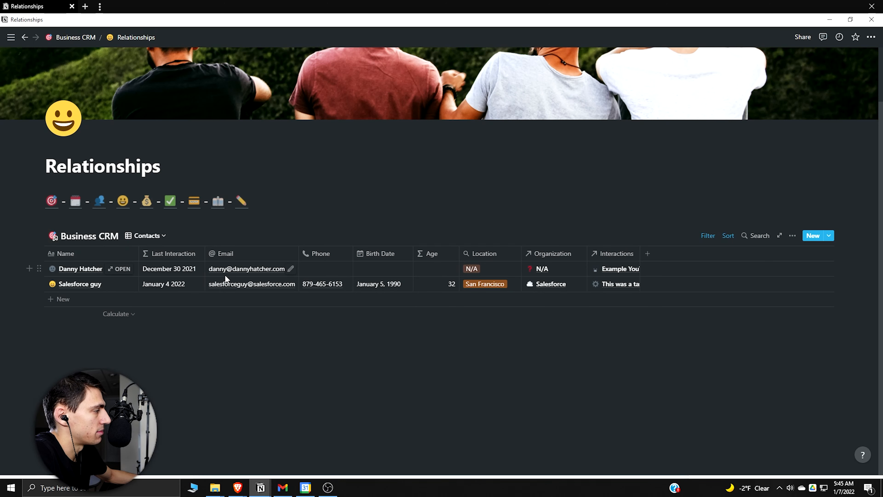
- Open the contacts database on the Business CRM page as its own full page and copy its link
click(52, 201)
click(747, 328)
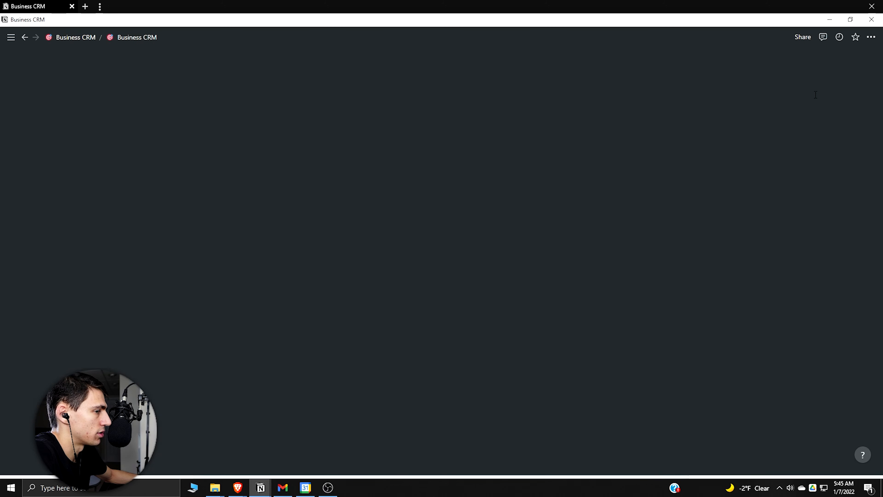
click(802, 38)
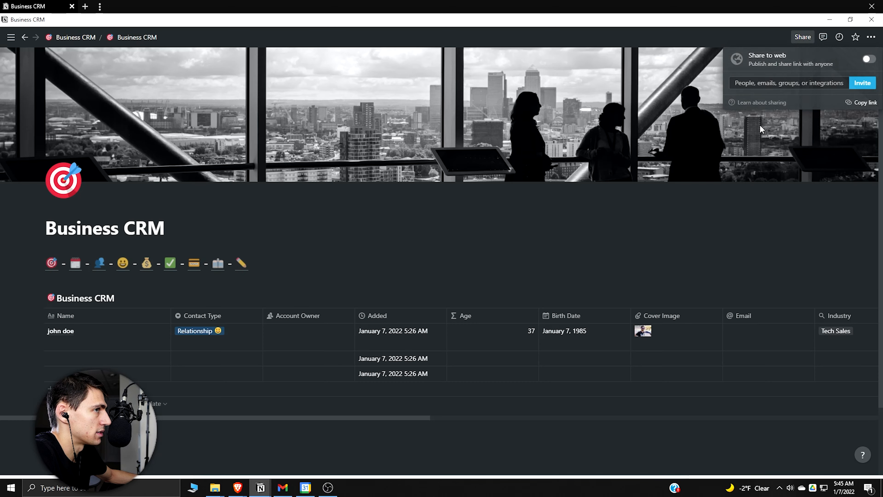
click(858, 101)
click(803, 37)
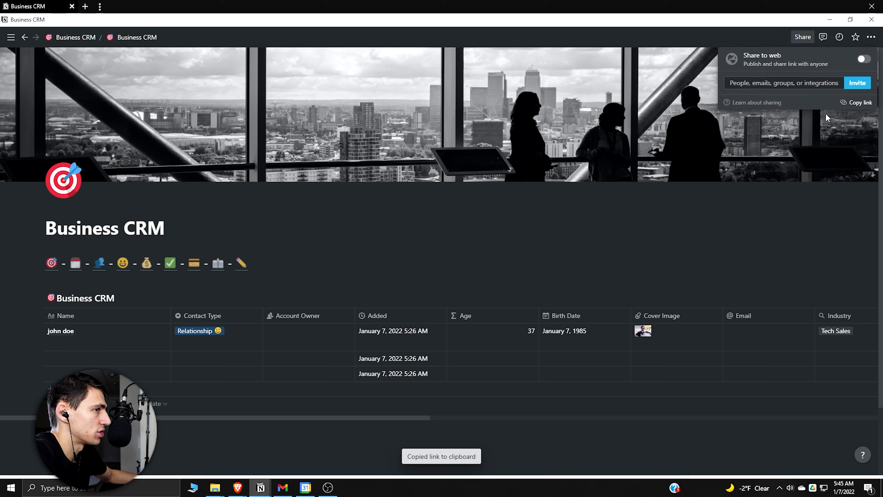
click(818, 254)
click(794, 298)
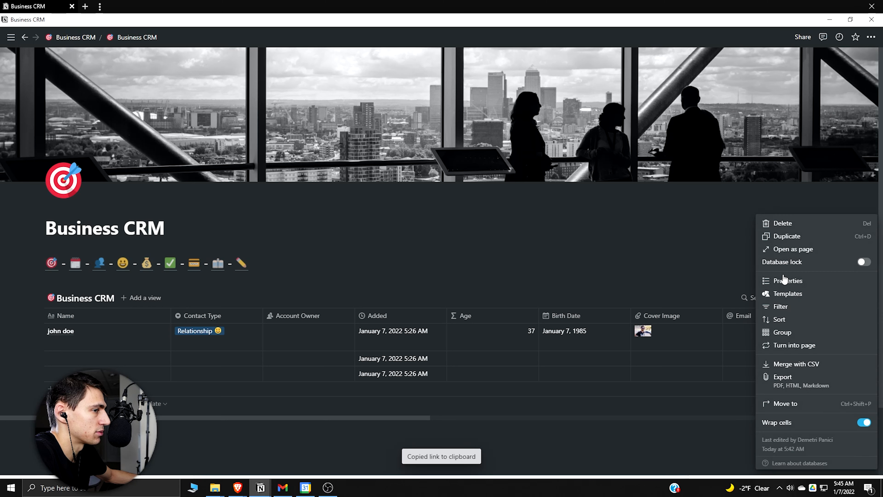
click(789, 249)
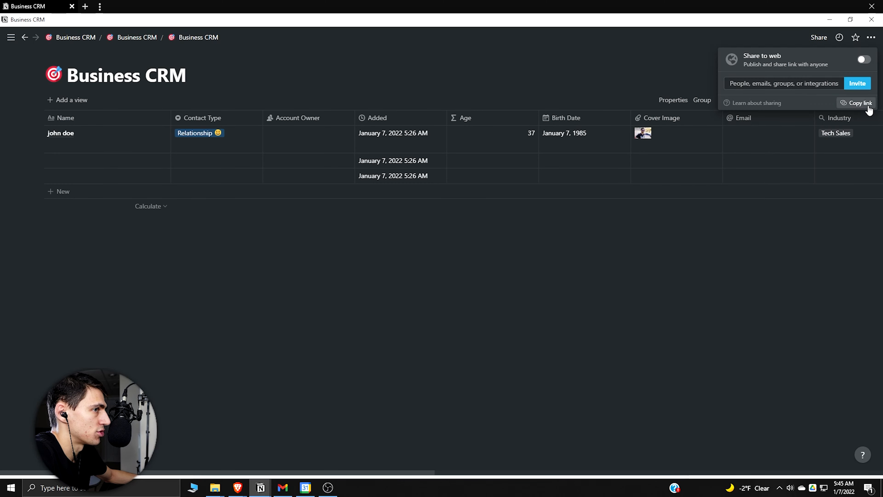
click(868, 108)
- Create a linked database from the copied link above the existing gallery on All Contacts, and add a gallery view to it
click(132, 37)
click(95, 266)
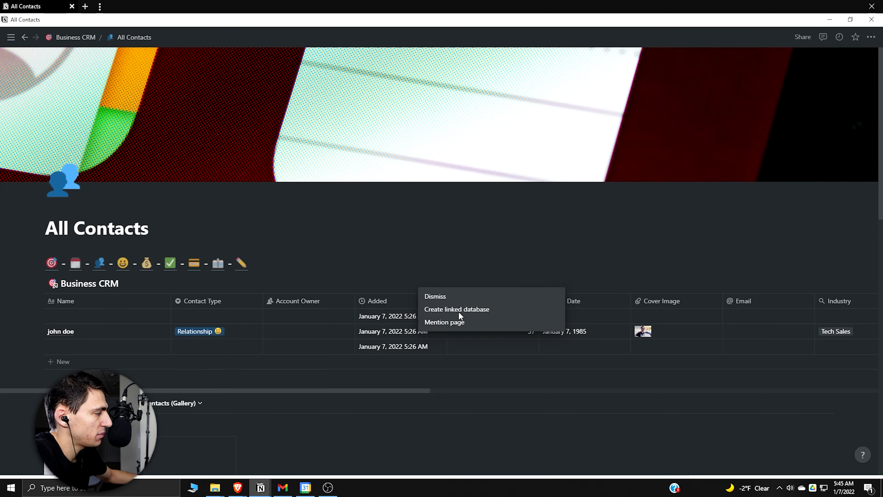
scroll(353, 337, down, 1)
click(151, 191)
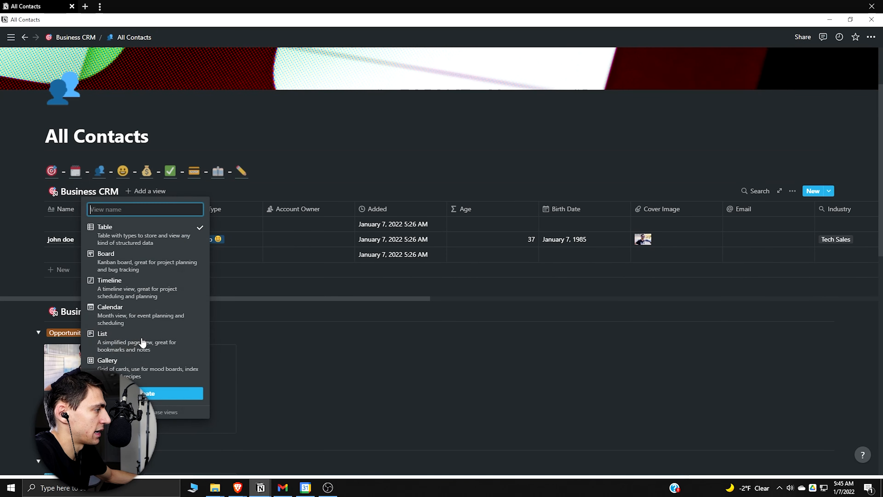
click(136, 362)
click(147, 393)
- Group the new linked gallery by Contact Type
click(796, 192)
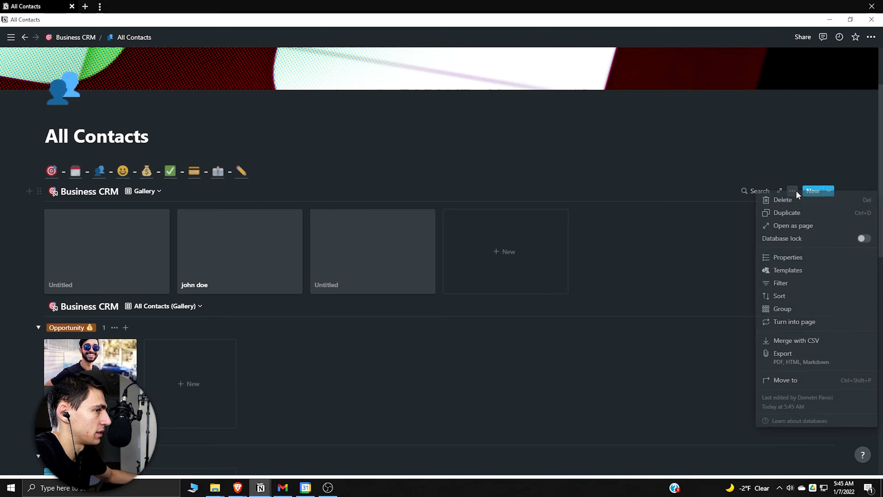
click(783, 283)
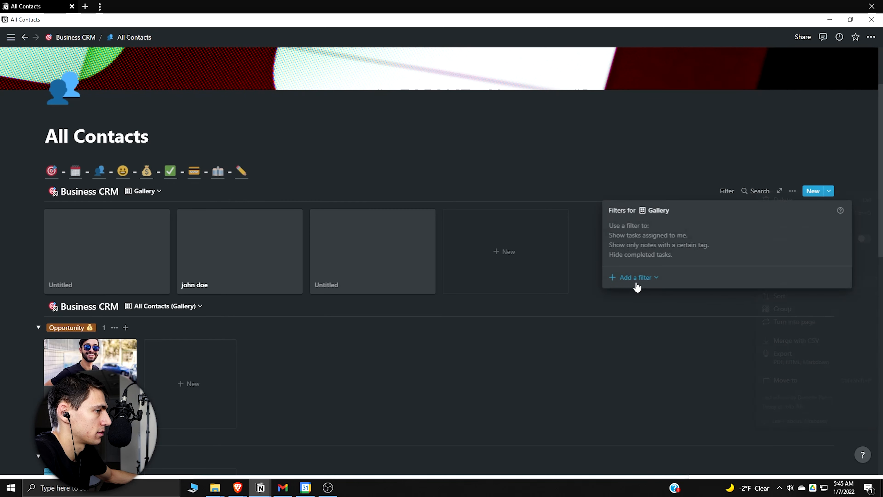
click(797, 195)
click(753, 309)
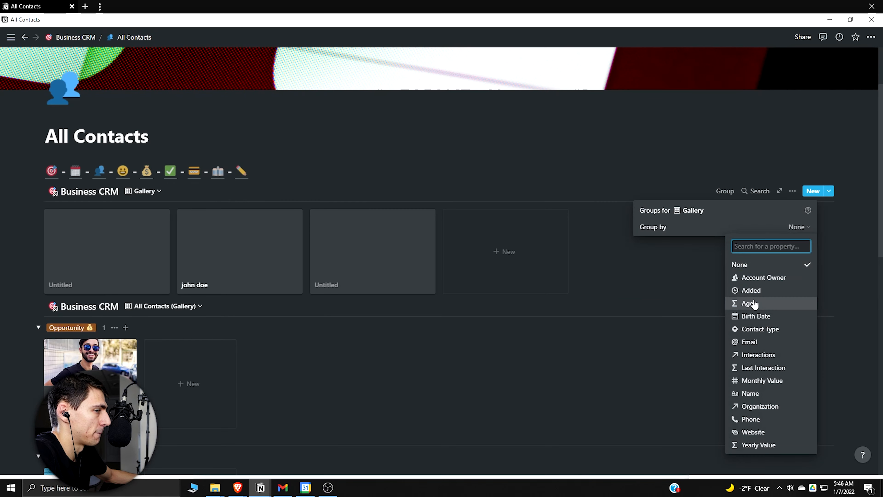
click(760, 328)
click(311, 268)
scroll(354, 255, down, 3)
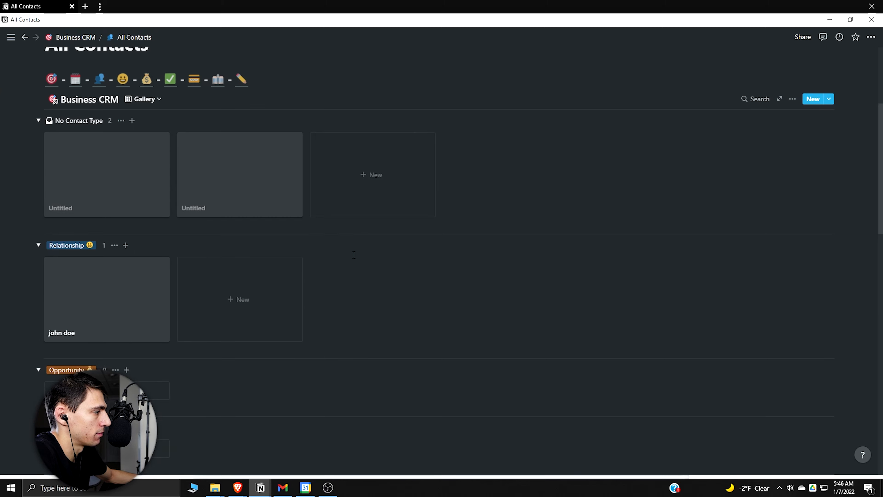
- Delete the untitled entries from the No Contact Type group and hide that group in the gallery
right_click(79, 196)
click(114, 223)
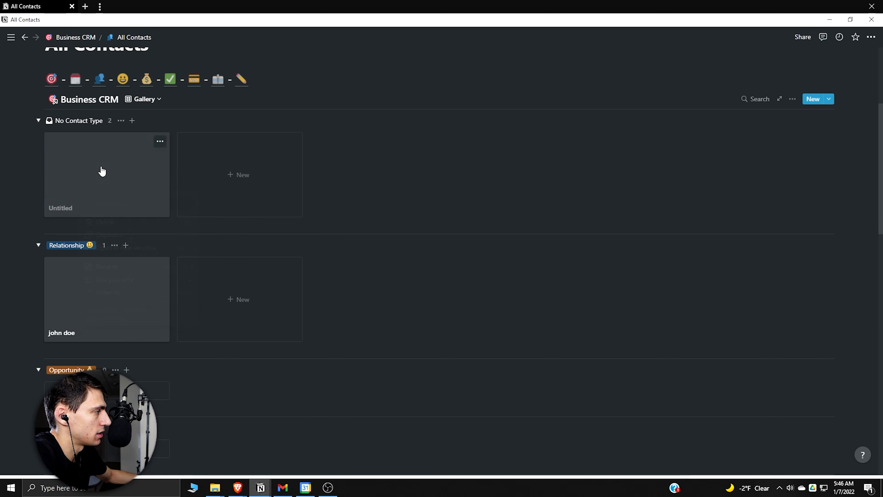
click(793, 99)
click(788, 221)
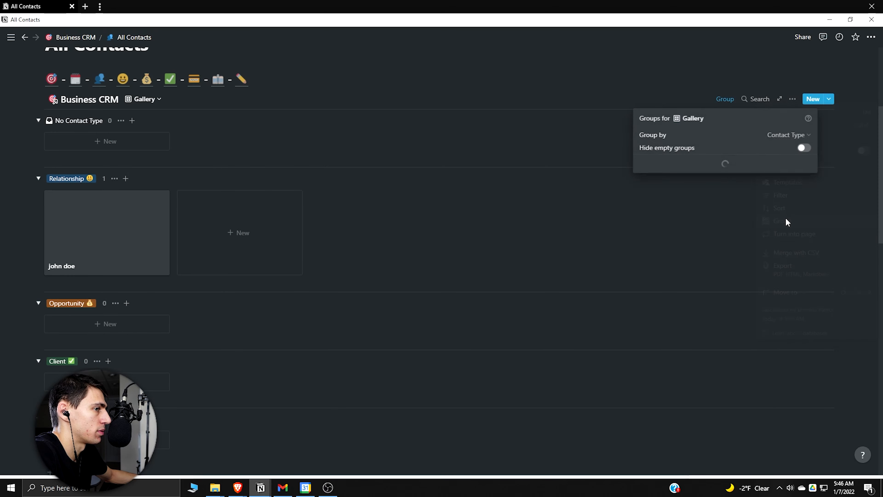
click(805, 181)
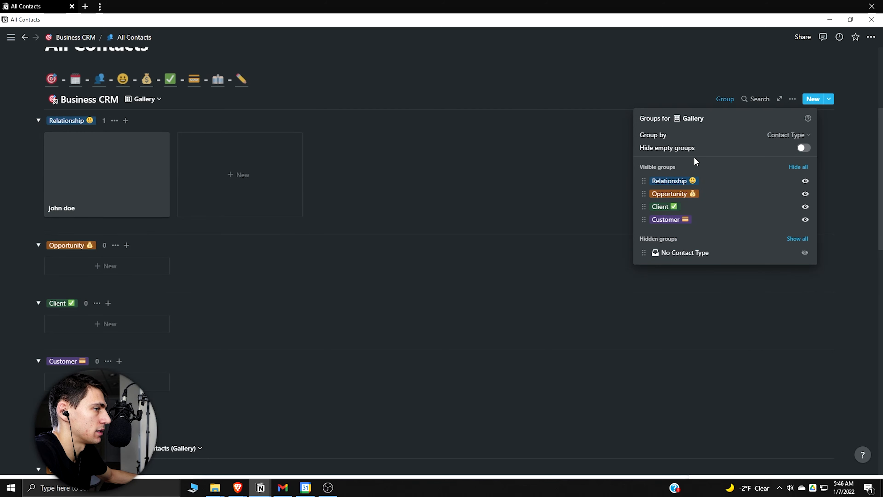
click(441, 194)
- Look over the grouped contacts gallery and go back to the Relationships page to view its table
scroll(264, 221, down, 2)
scroll(230, 240, up, 4)
scroll(117, 175, down, 2)
scroll(91, 188, down, 1)
scroll(126, 191, up, 3)
click(125, 170)
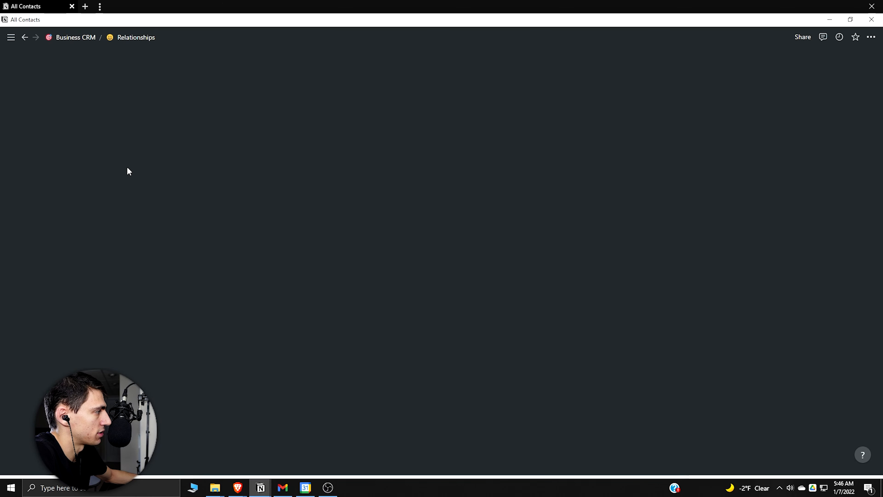
scroll(381, 276, down, 1)
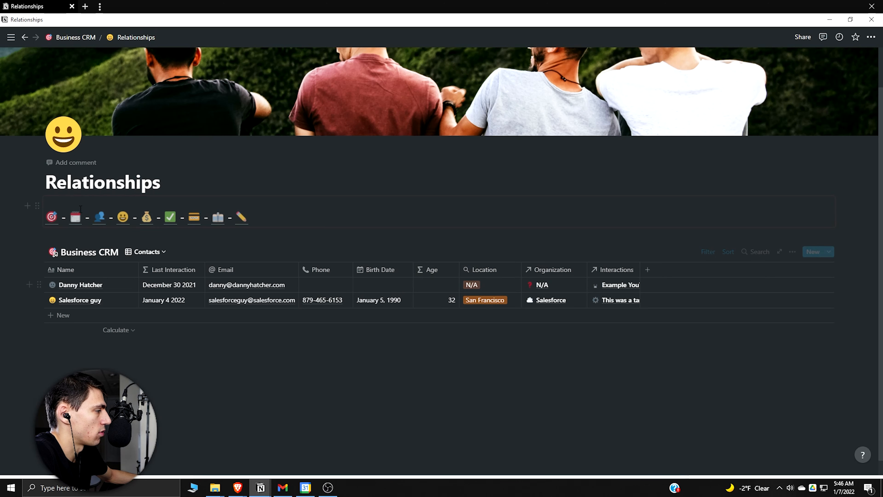
- Open the Opportunities page and examine the Stage board's Contact Type filter and its grouping settings
click(146, 217)
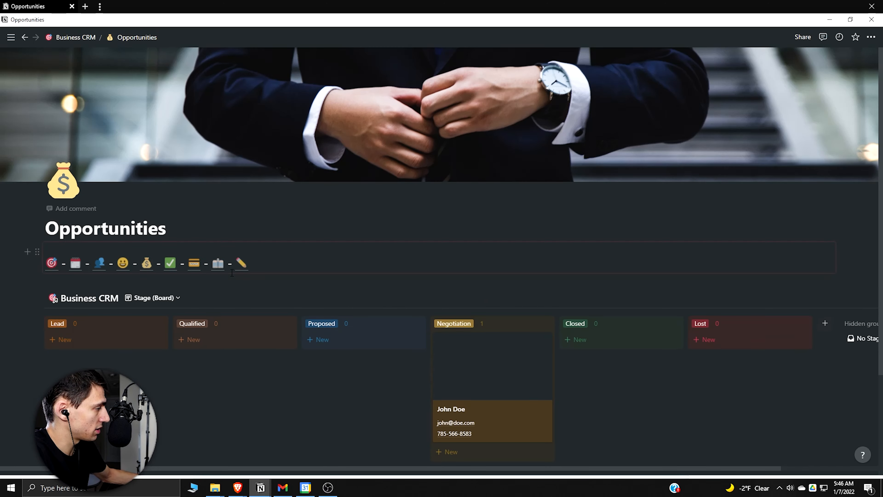
click(707, 257)
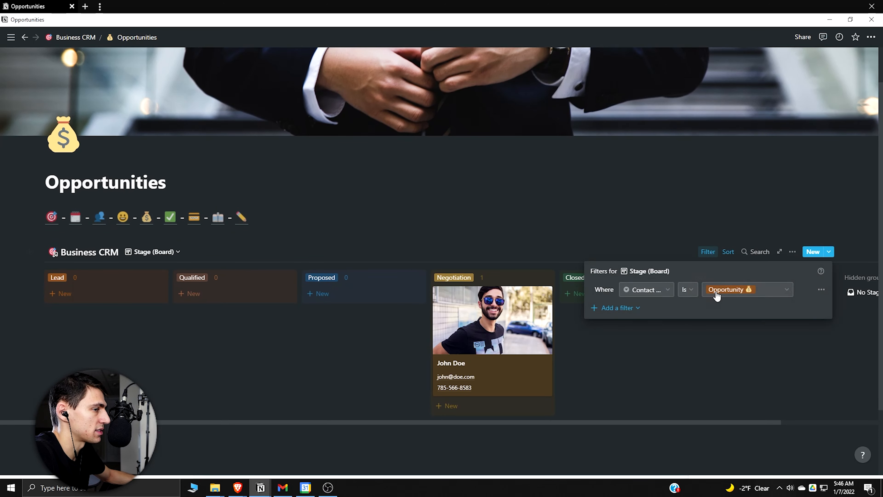
click(712, 252)
click(792, 252)
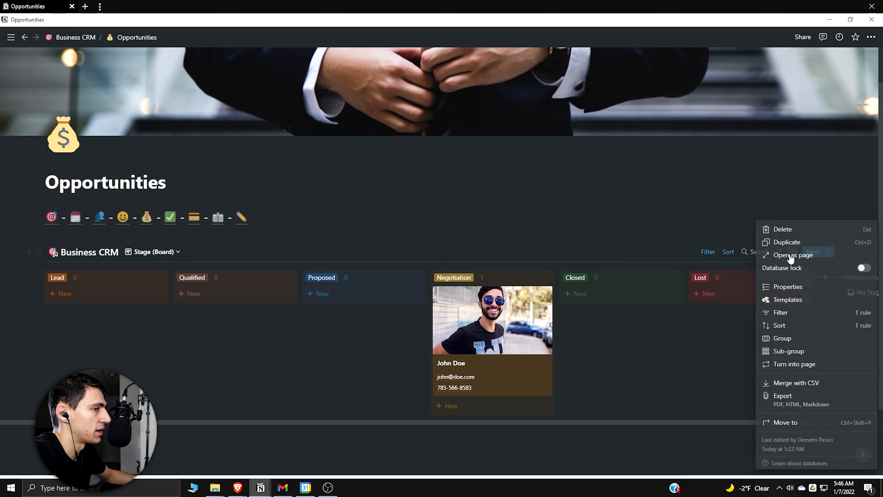
click(781, 338)
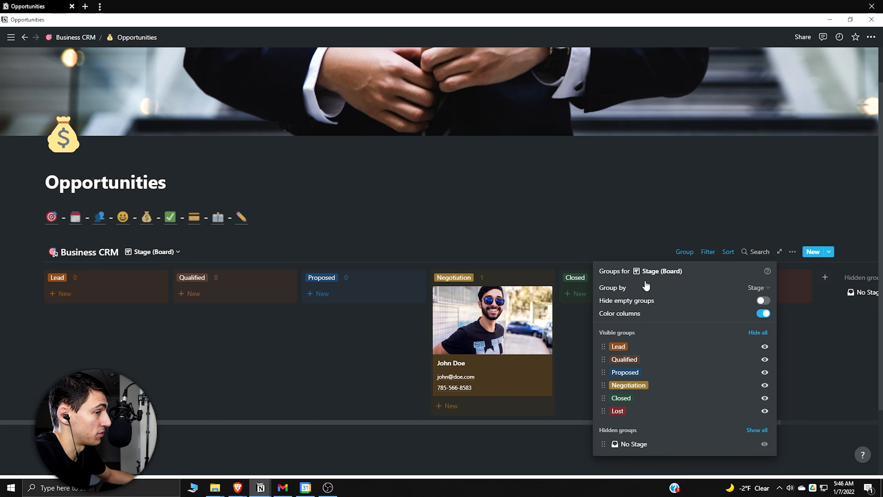
click(493, 332)
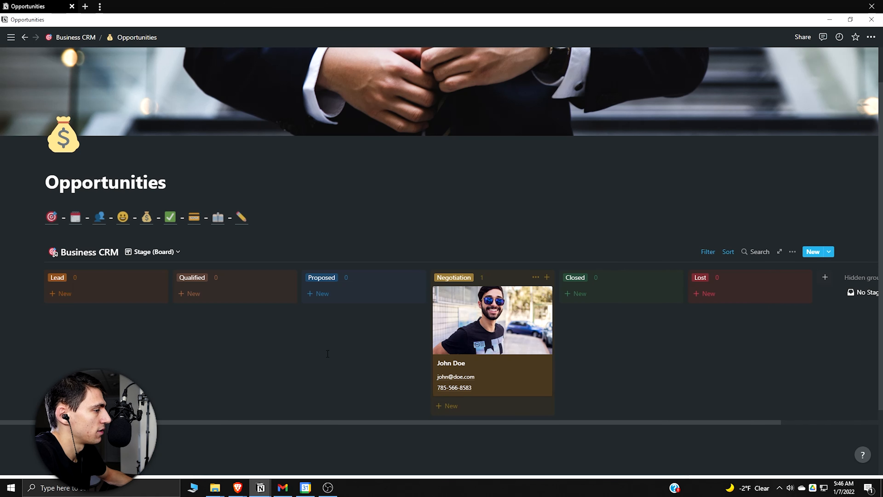
- Try moving the contact card on the Stage board from Negotiation to Proposed and back to Negotiation
scroll(328, 354, down, 2)
scroll(328, 357, up, 3)
scroll(327, 360, down, 4)
scroll(326, 365, up, 3)
scroll(326, 365, up, 2)
scroll(468, 286, down, 5)
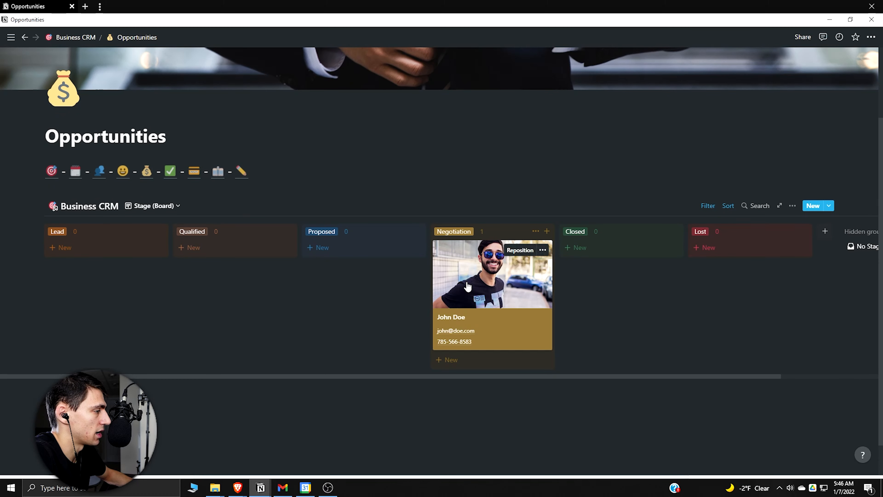
drag(476, 285, 370, 289)
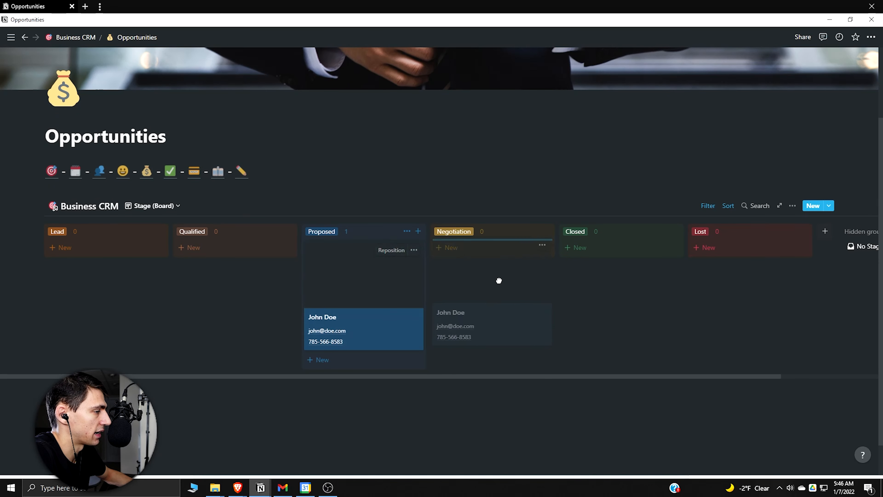
drag(525, 291, 472, 308)
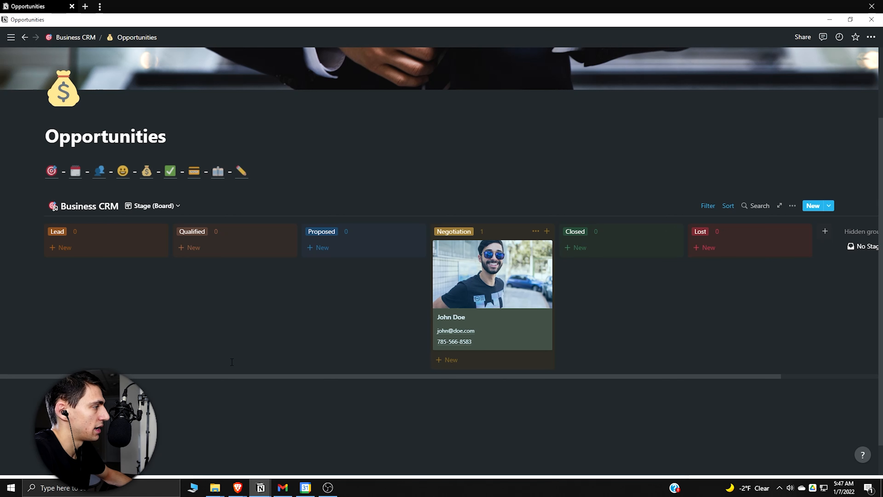
- On the Clients page, set the Monthly Value of the Happy Client entry to 180
click(170, 171)
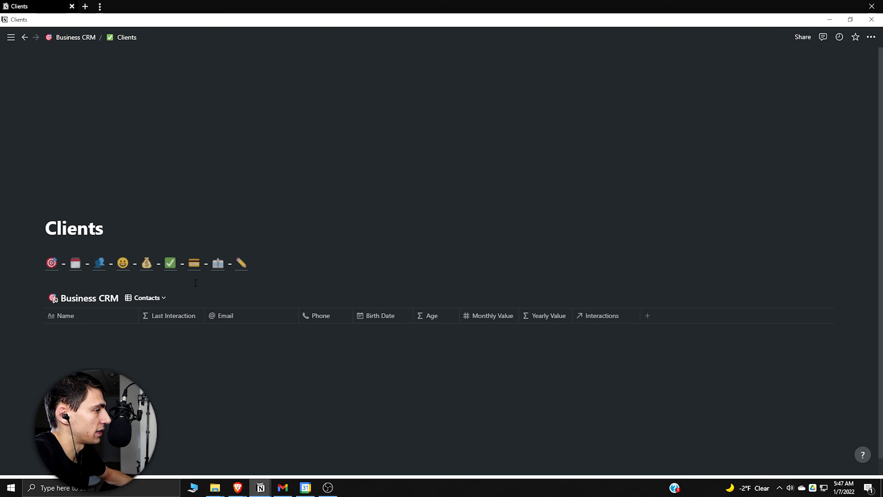
scroll(386, 315, down, 1)
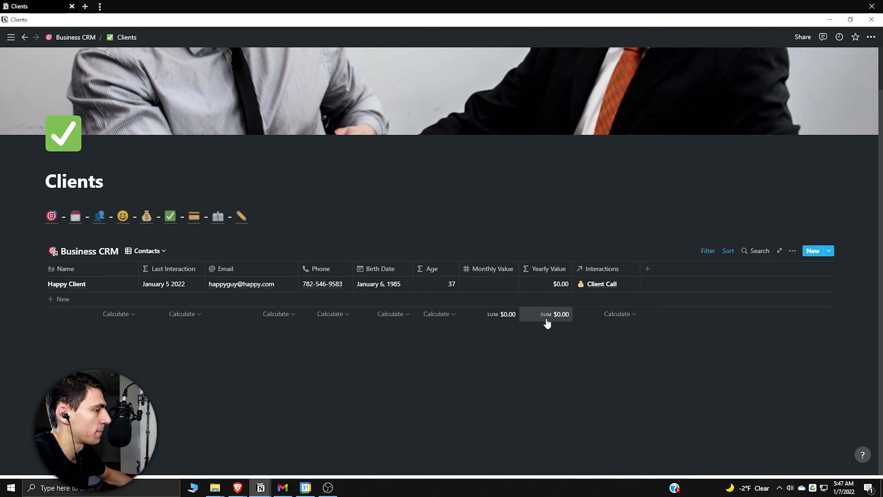
click(505, 284)
text(180)
key(Return)
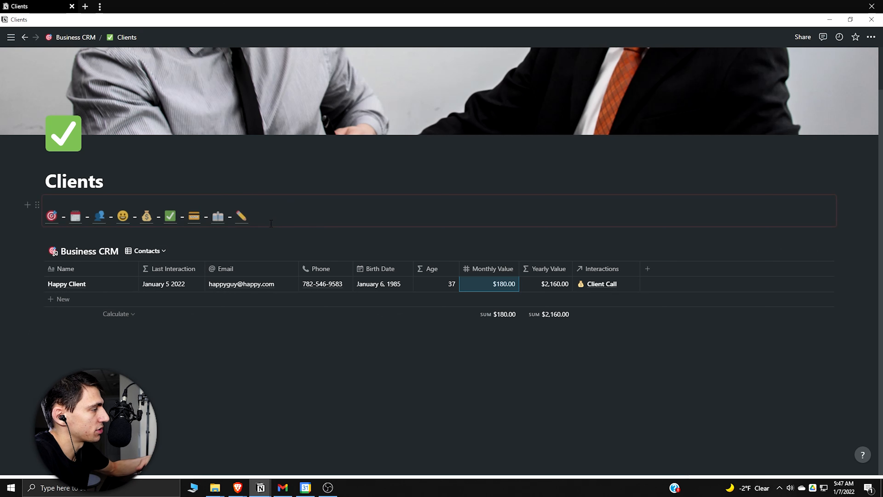
- View the Customers page and go on to the Task / Event Calendar page's January 2022 calendar
click(194, 216)
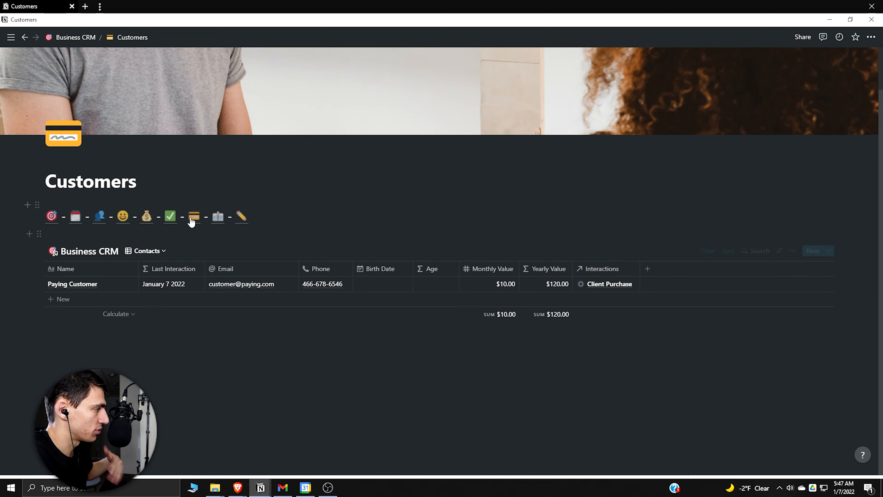
click(79, 223)
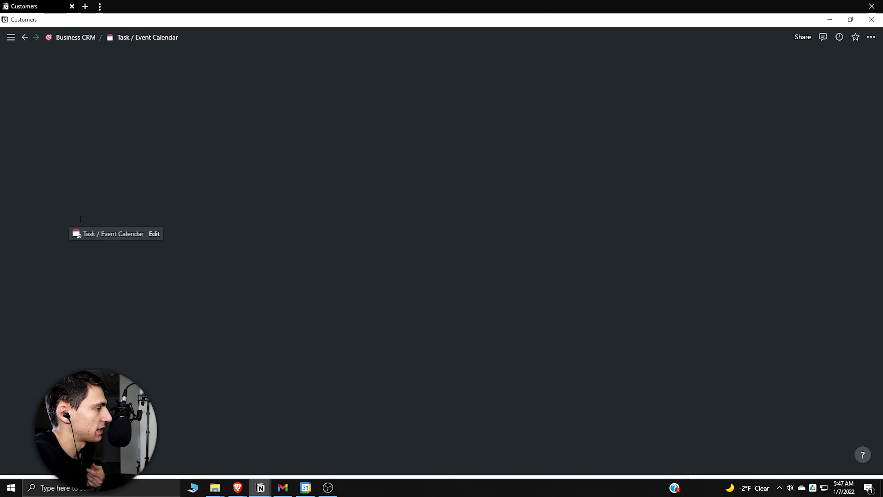
scroll(610, 186, down, 1)
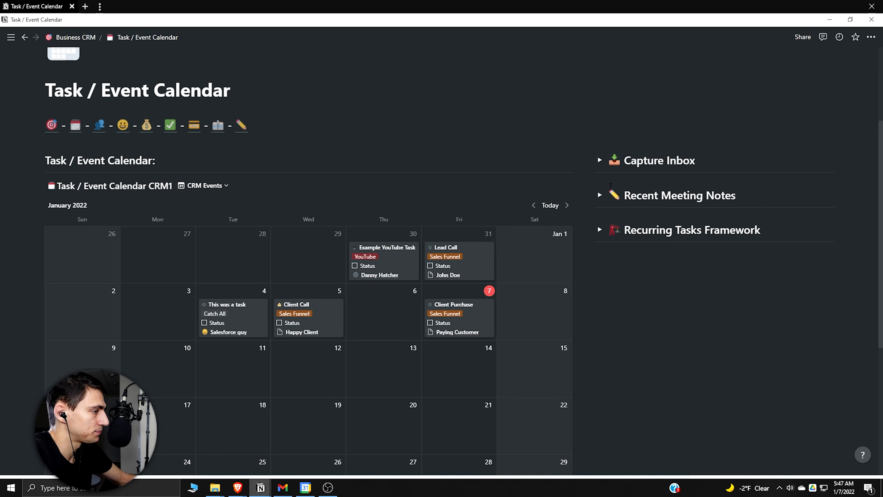
scroll(393, 262, down, 1)
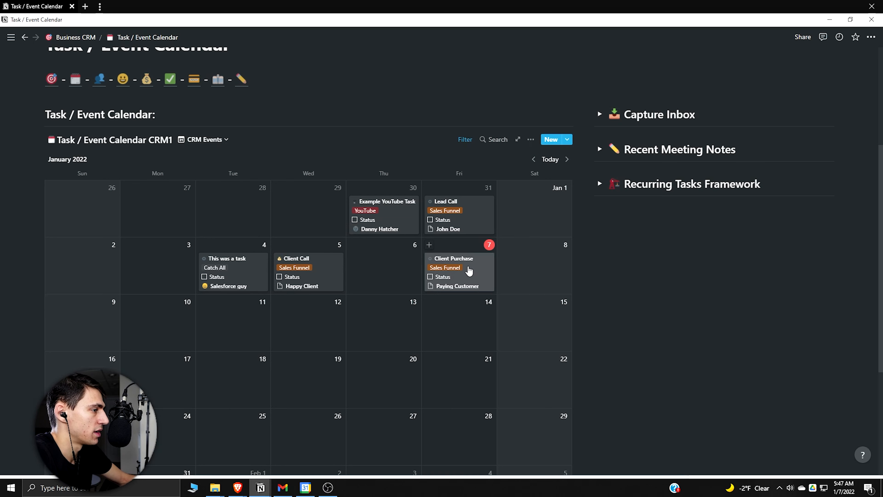
- Examine the CRM Events view's Contacts filter and the properties of the Client Purchase event
click(465, 139)
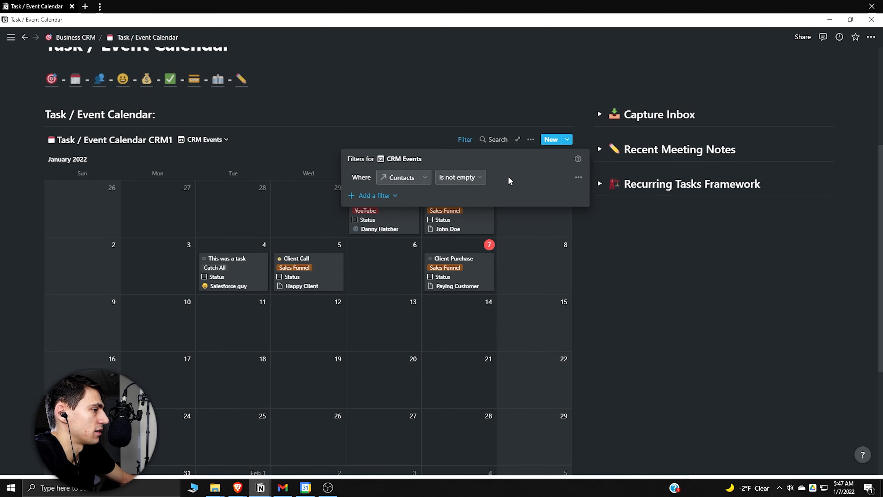
click(433, 290)
scroll(295, 390, down, 3)
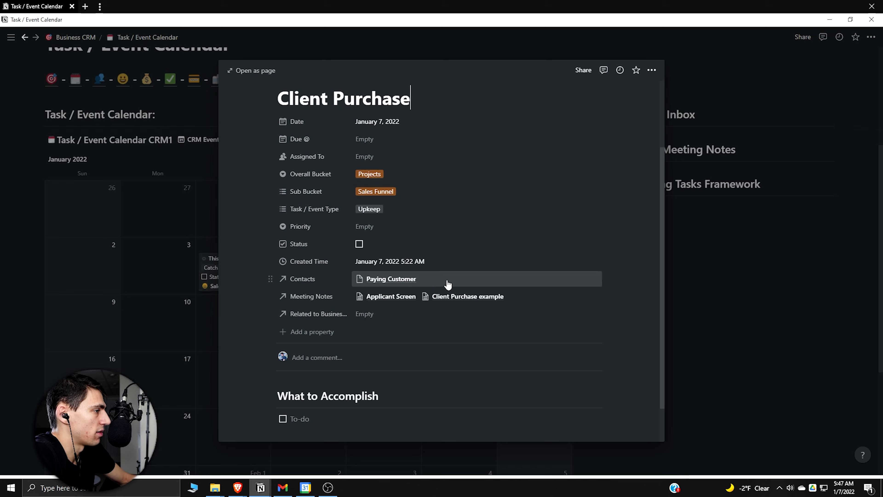
click(213, 232)
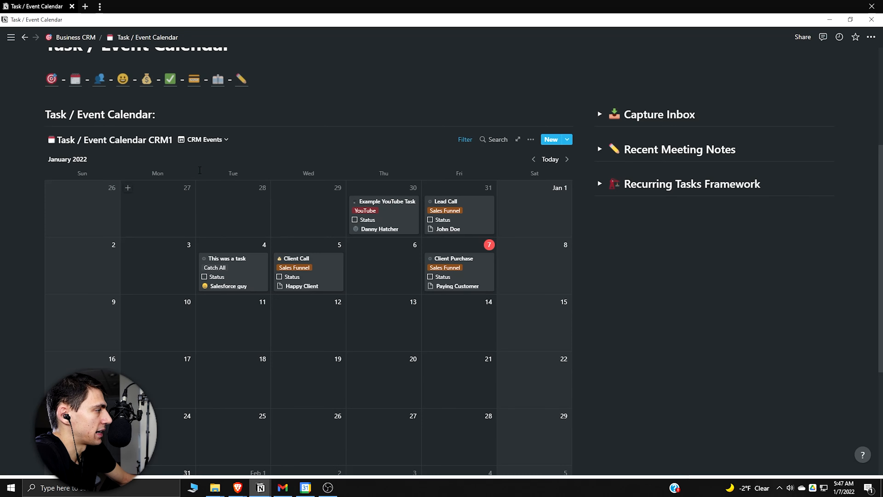
- Switch the Task / Event Calendar database to the Master Calendar view
click(214, 142)
click(178, 186)
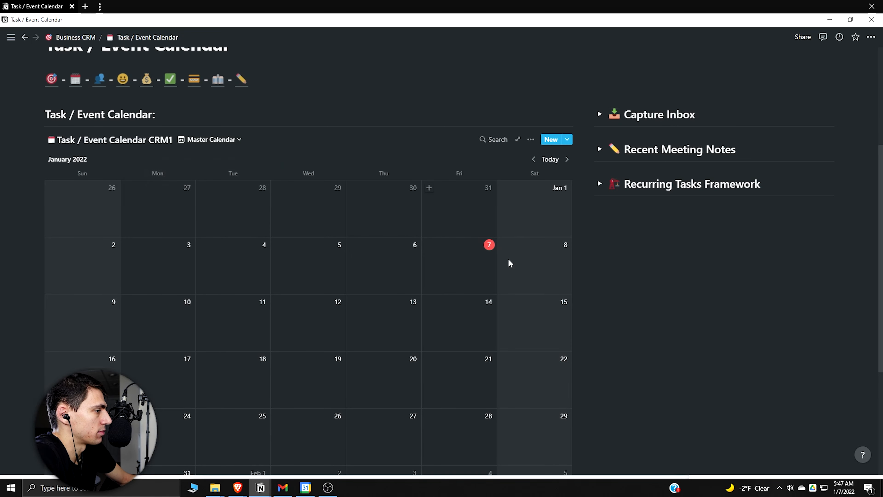
- Switch the Task / Event Calendar CRM1 database back to the CRM Events view and check its property display settings
click(187, 142)
click(193, 172)
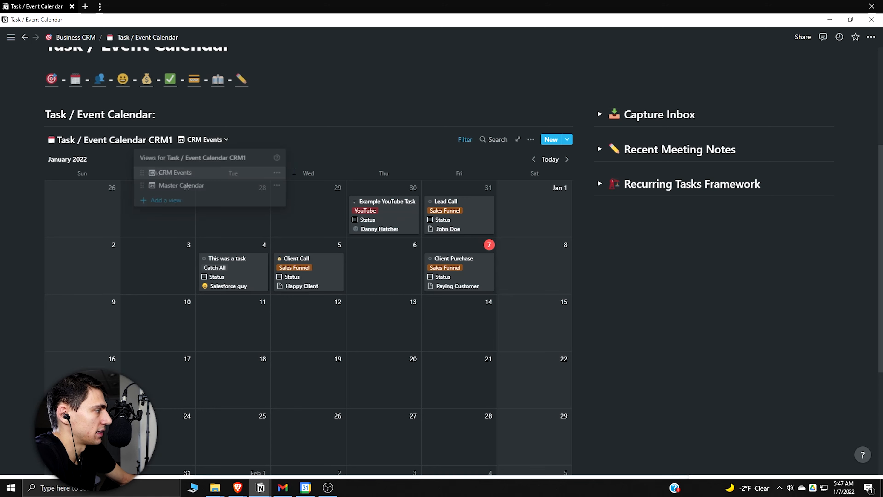
click(531, 140)
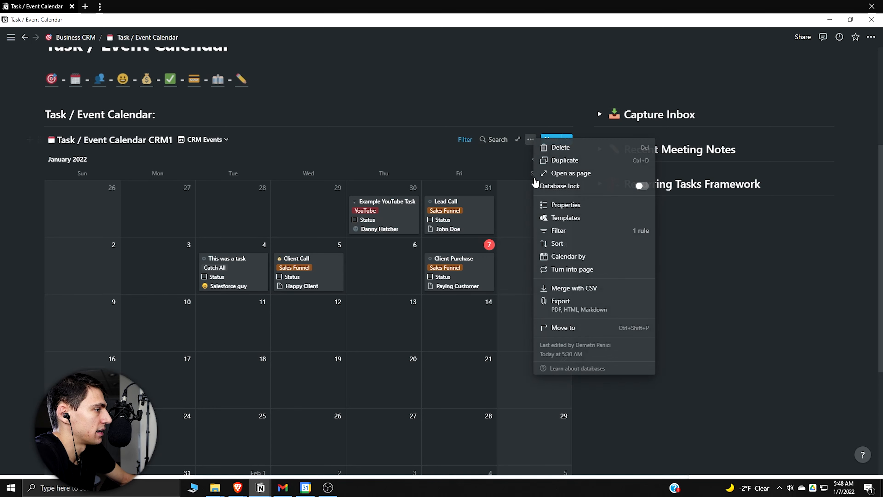
click(571, 205)
click(510, 307)
click(336, 241)
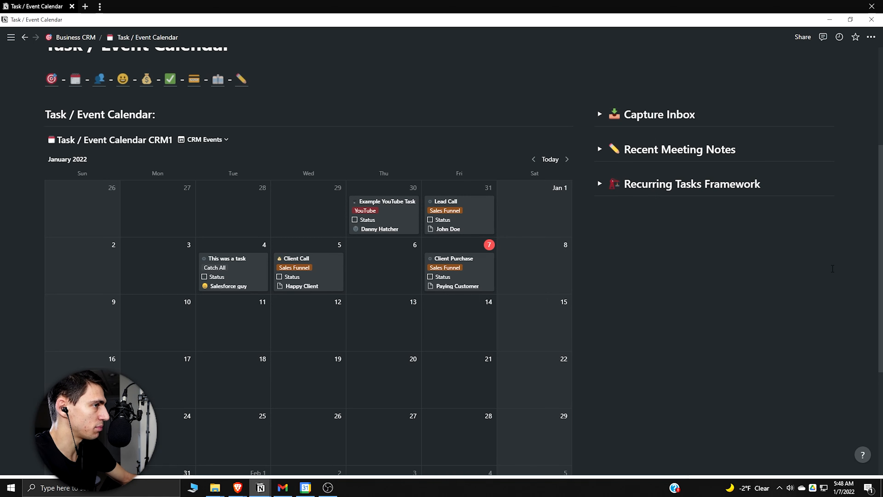
- Go to The Rise Productive Hub's Business CRM page and look over its schedule, views, databases and timely contacts sections
scroll(279, 243, up, 3)
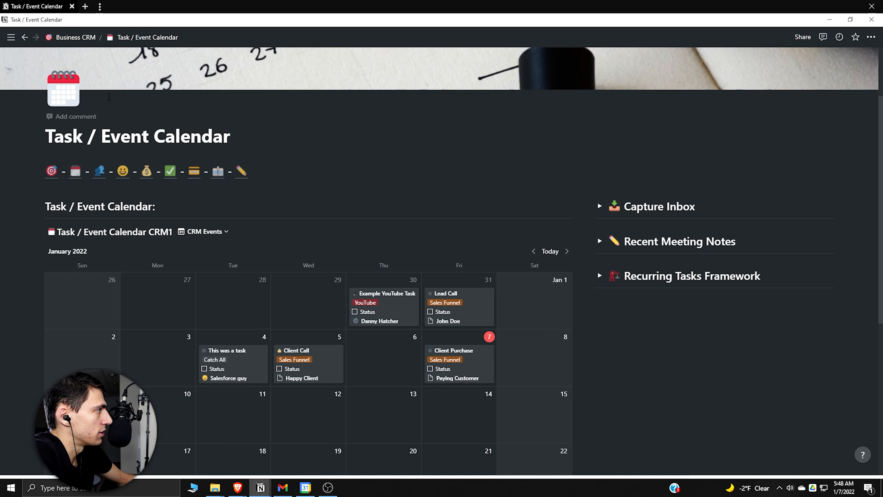
mouse_move(6, 128)
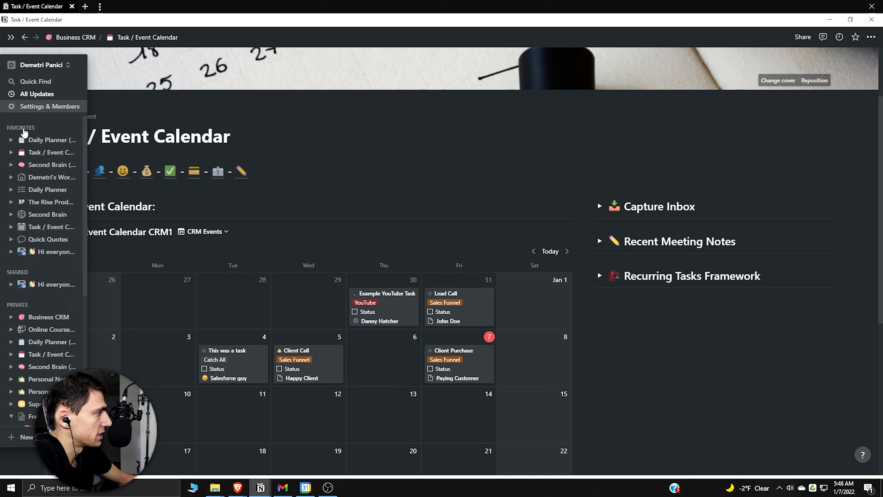
click(38, 202)
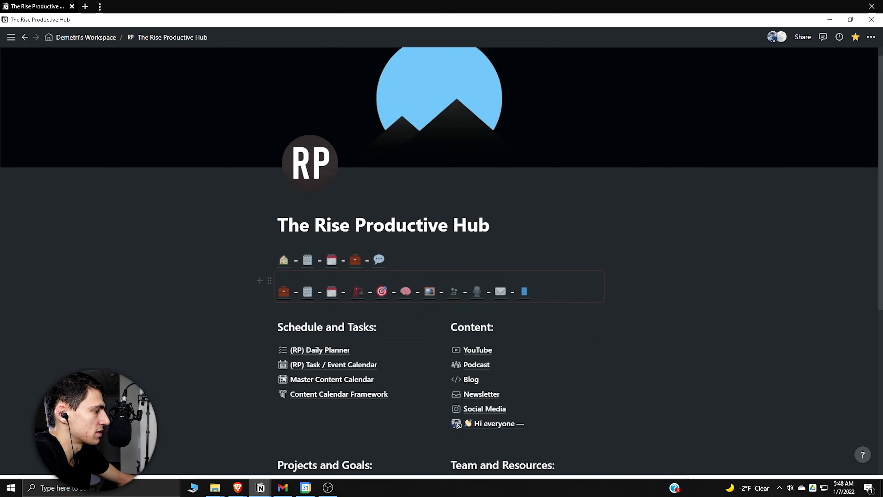
scroll(426, 307, down, 4)
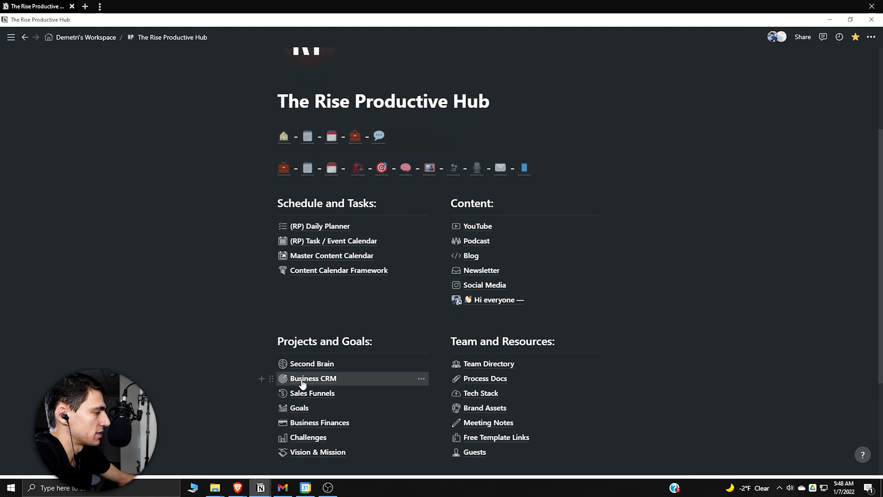
click(304, 378)
scroll(321, 378, down, 6)
scroll(445, 344, down, 3)
scroll(460, 331, up, 5)
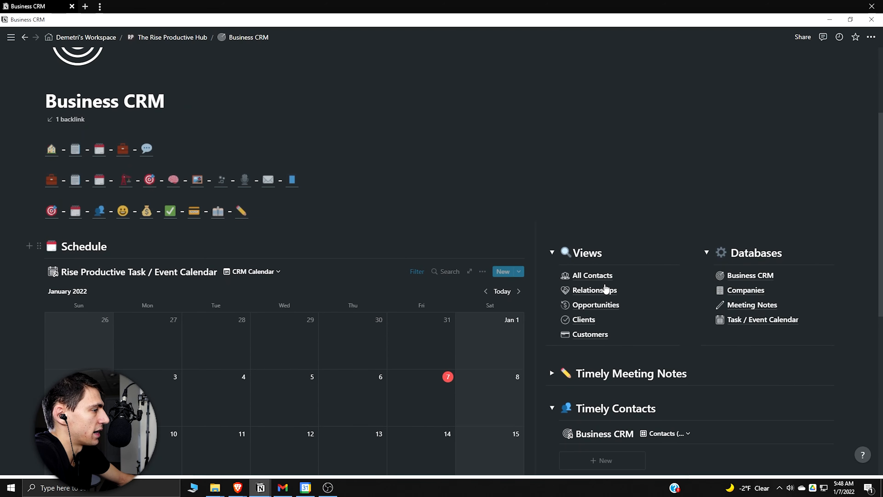
scroll(175, 290, down, 4)
scroll(301, 276, up, 4)
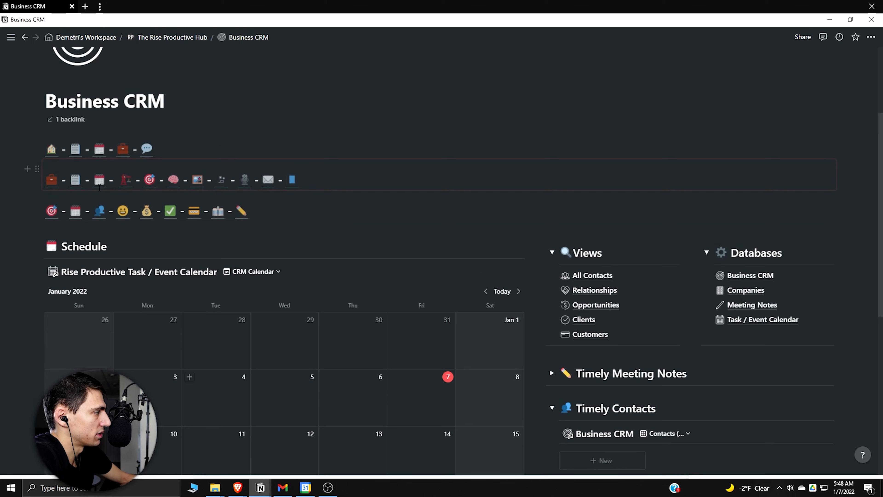
- Open the (RP) Task / Event Calendar page and examine the January 2022 task calendar
click(99, 179)
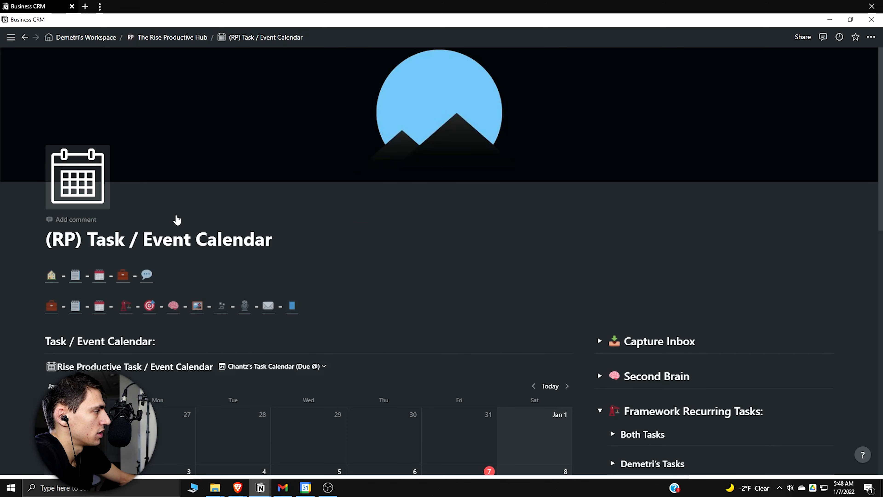
scroll(401, 320, down, 3)
scroll(401, 320, down, 3)
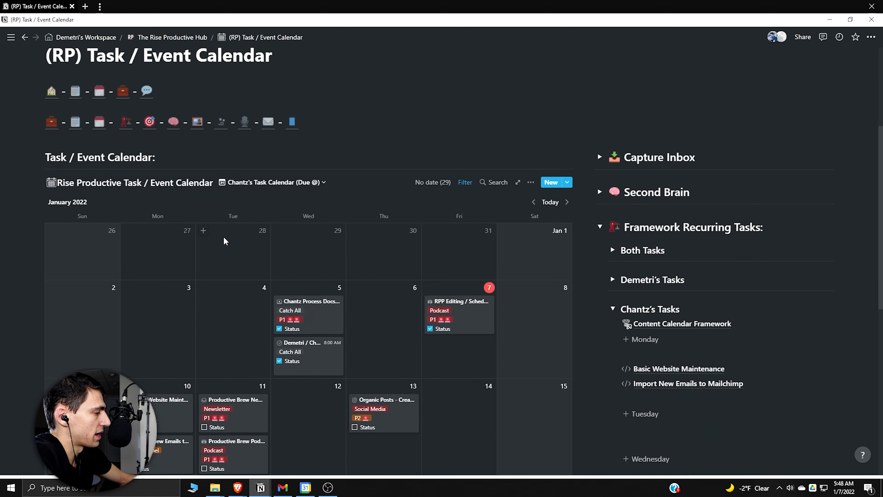
scroll(310, 320, up, 2)
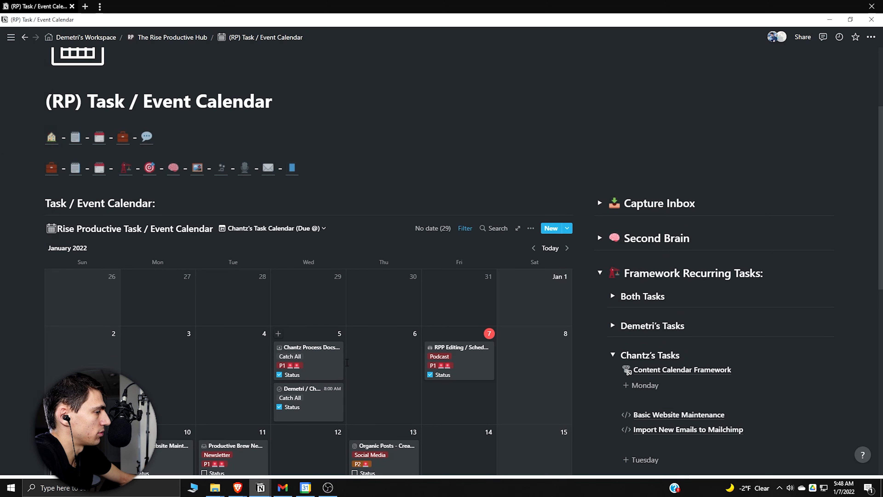
scroll(578, 287, down, 3)
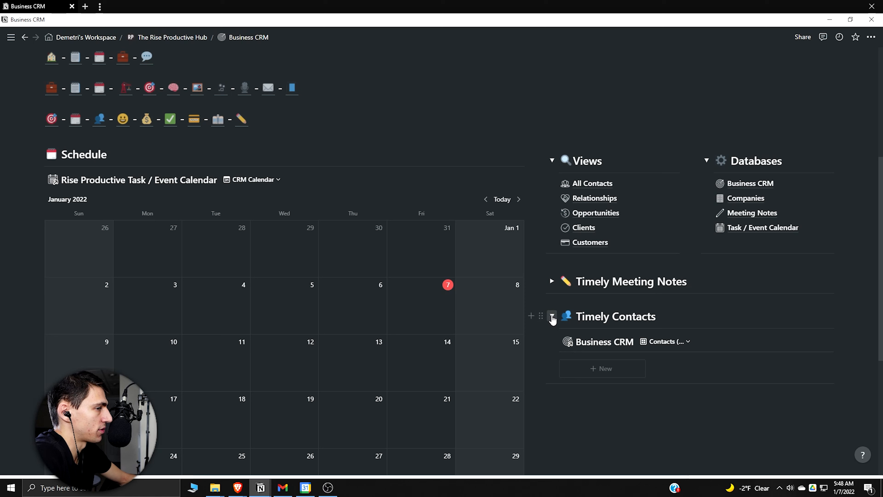
- Leave the Rise Productive Hub pages and return to the original Business CRM's Task / Event Calendar page
click(177, 38)
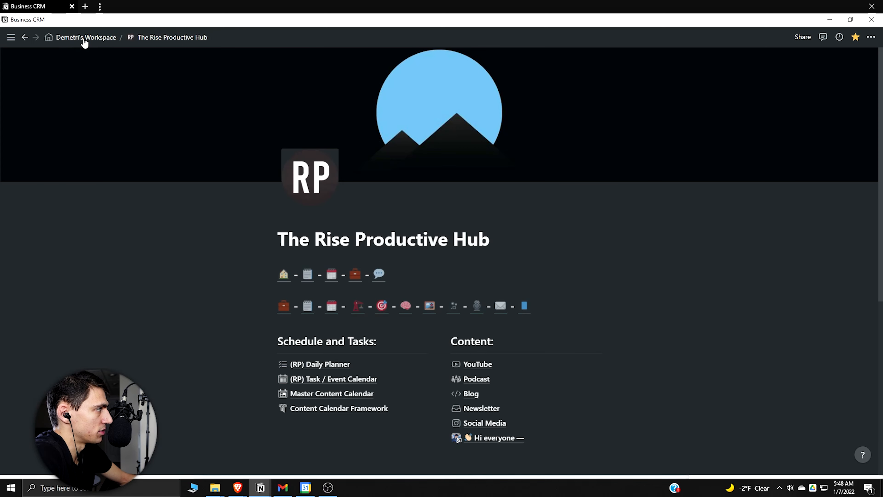
click(27, 39)
click(28, 39)
click(28, 39)
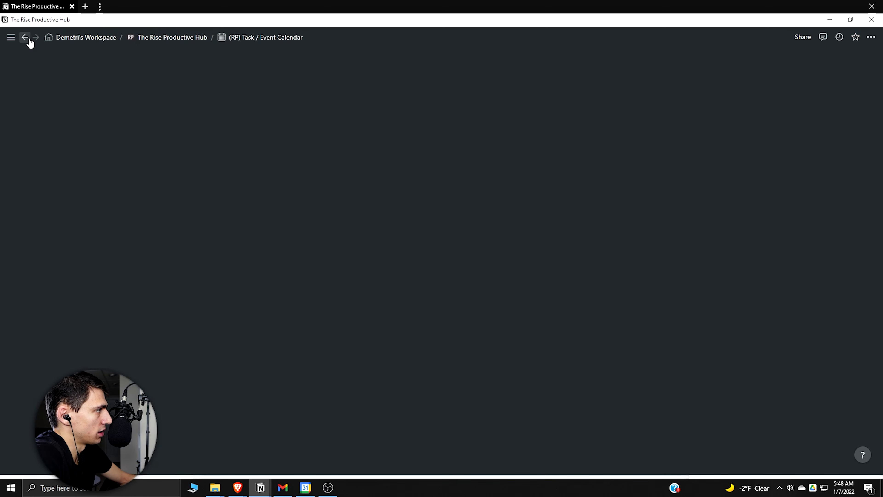
click(28, 39)
click(29, 39)
click(29, 39)
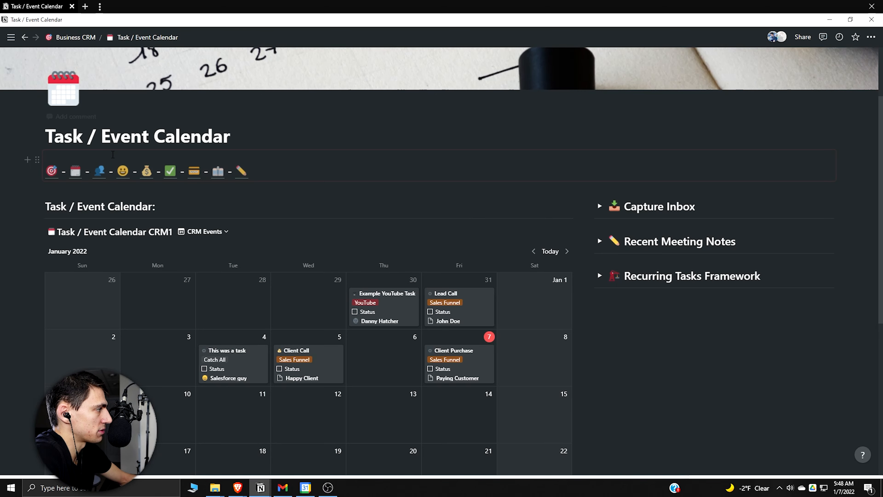
- Open the main Business CRM page and review its schedule, views, databases, timely meeting notes and timely contacts
click(52, 170)
scroll(295, 309, down, 4)
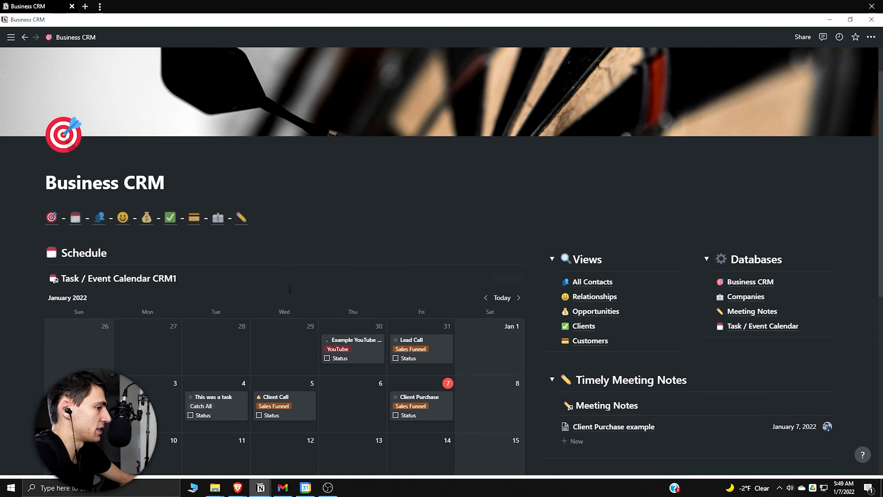
scroll(295, 308, down, 4)
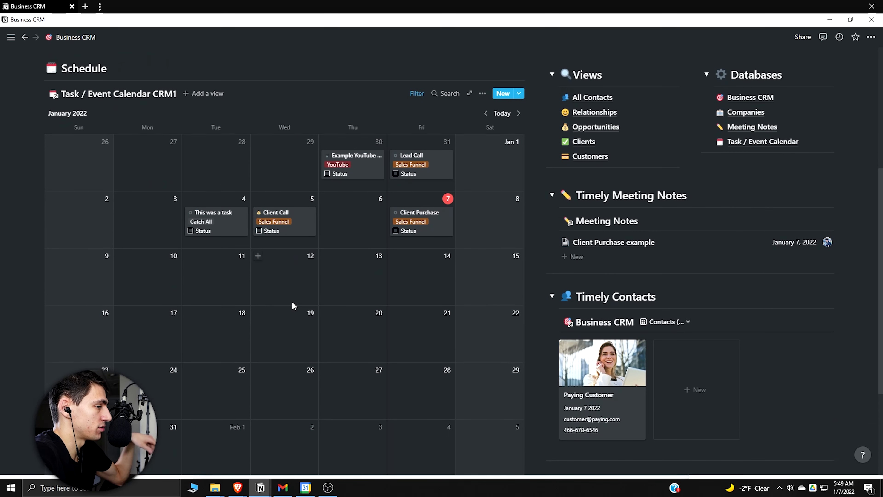
scroll(289, 282, up, 3)
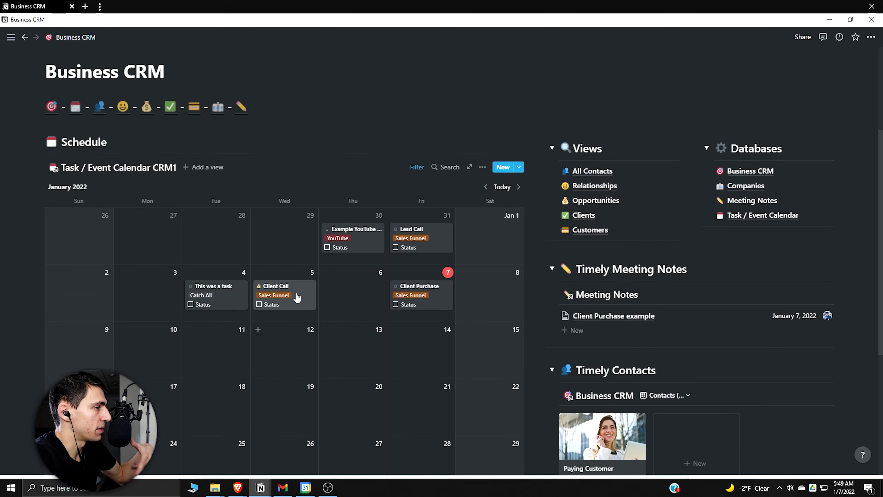
scroll(303, 291, down, 2)
scroll(301, 314, up, 1)
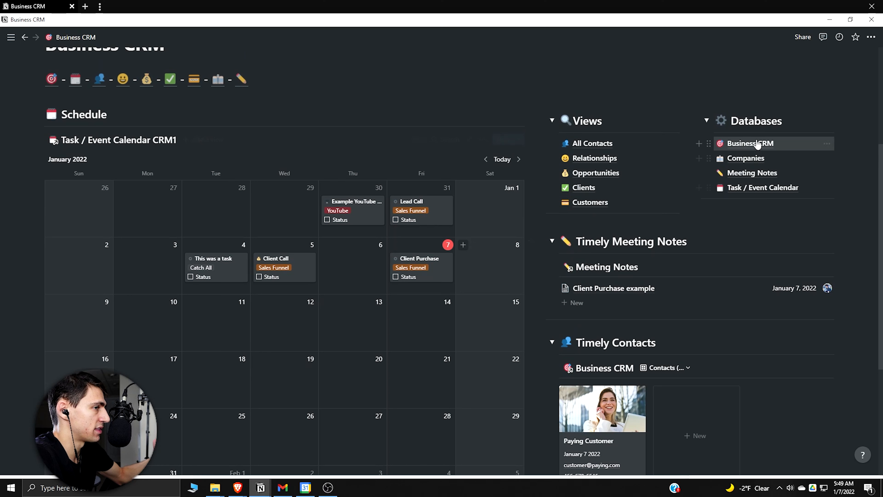